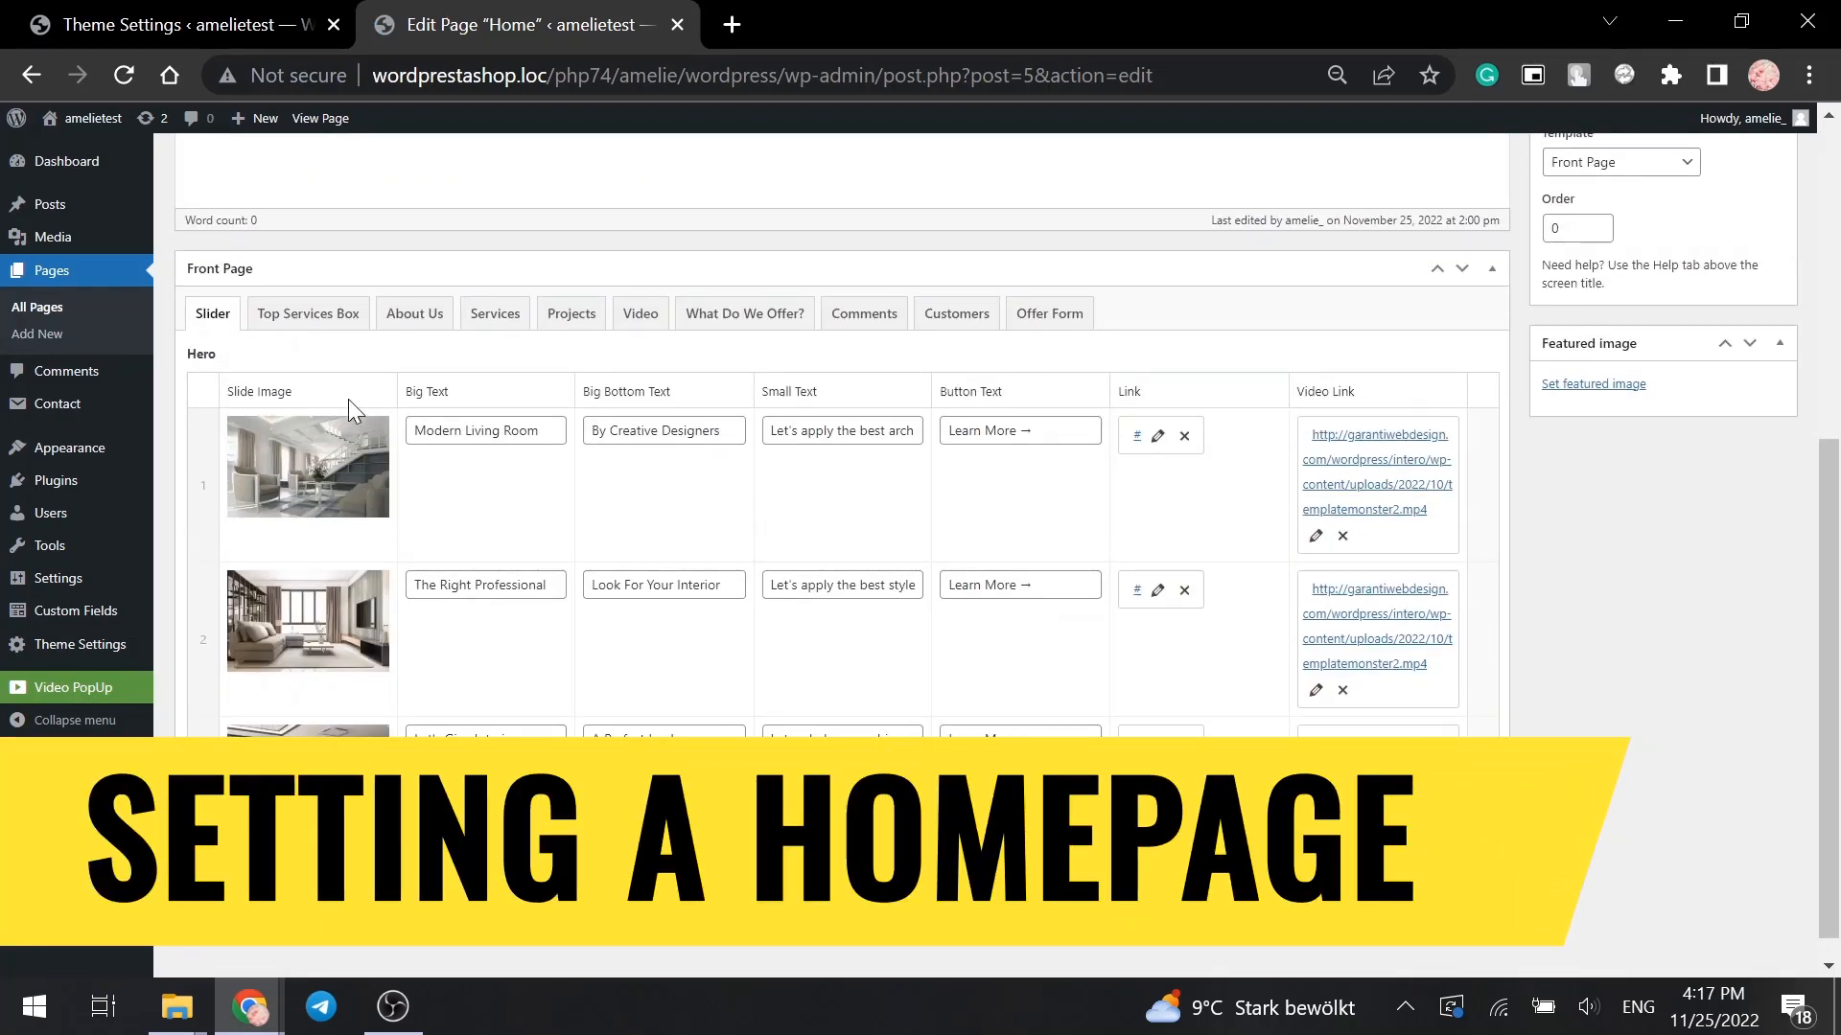
- Replace the first slide's image with the wood-panelled interior photo from the Media Library
{"action": "left_click", "coordinate": [368, 434]}
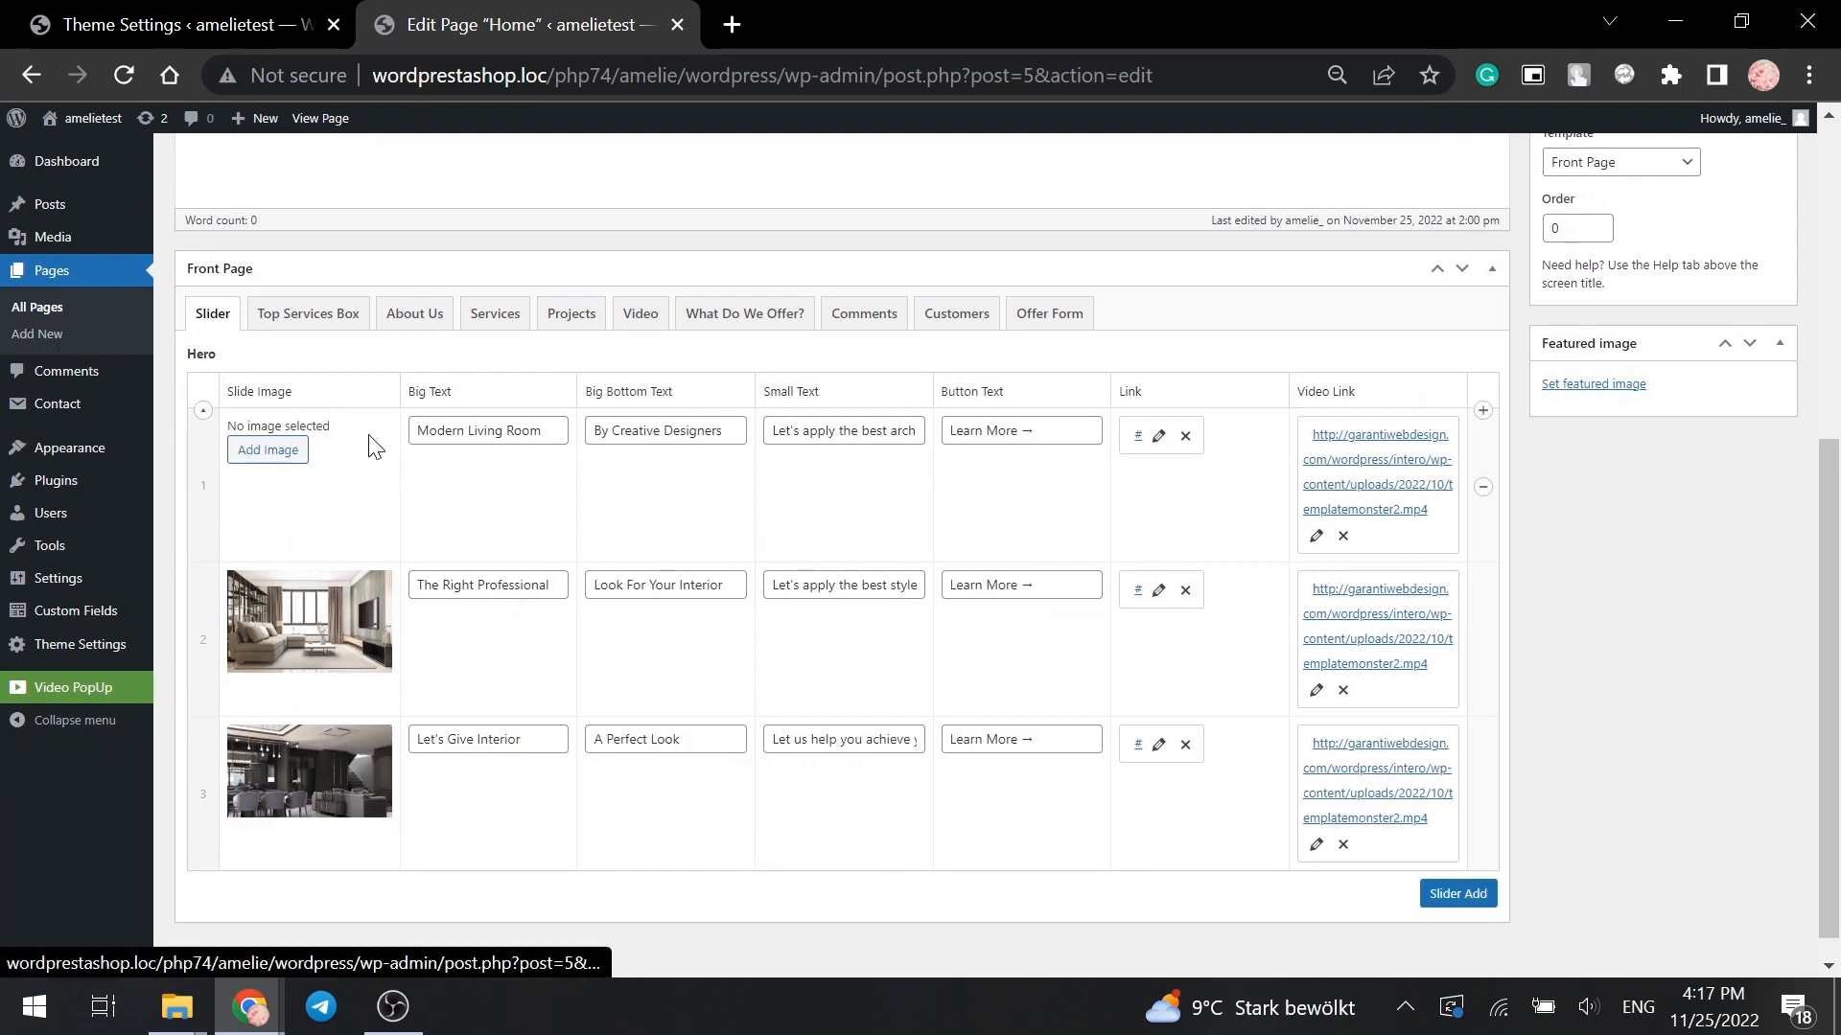
{"action": "left_click", "coordinate": [270, 451]}
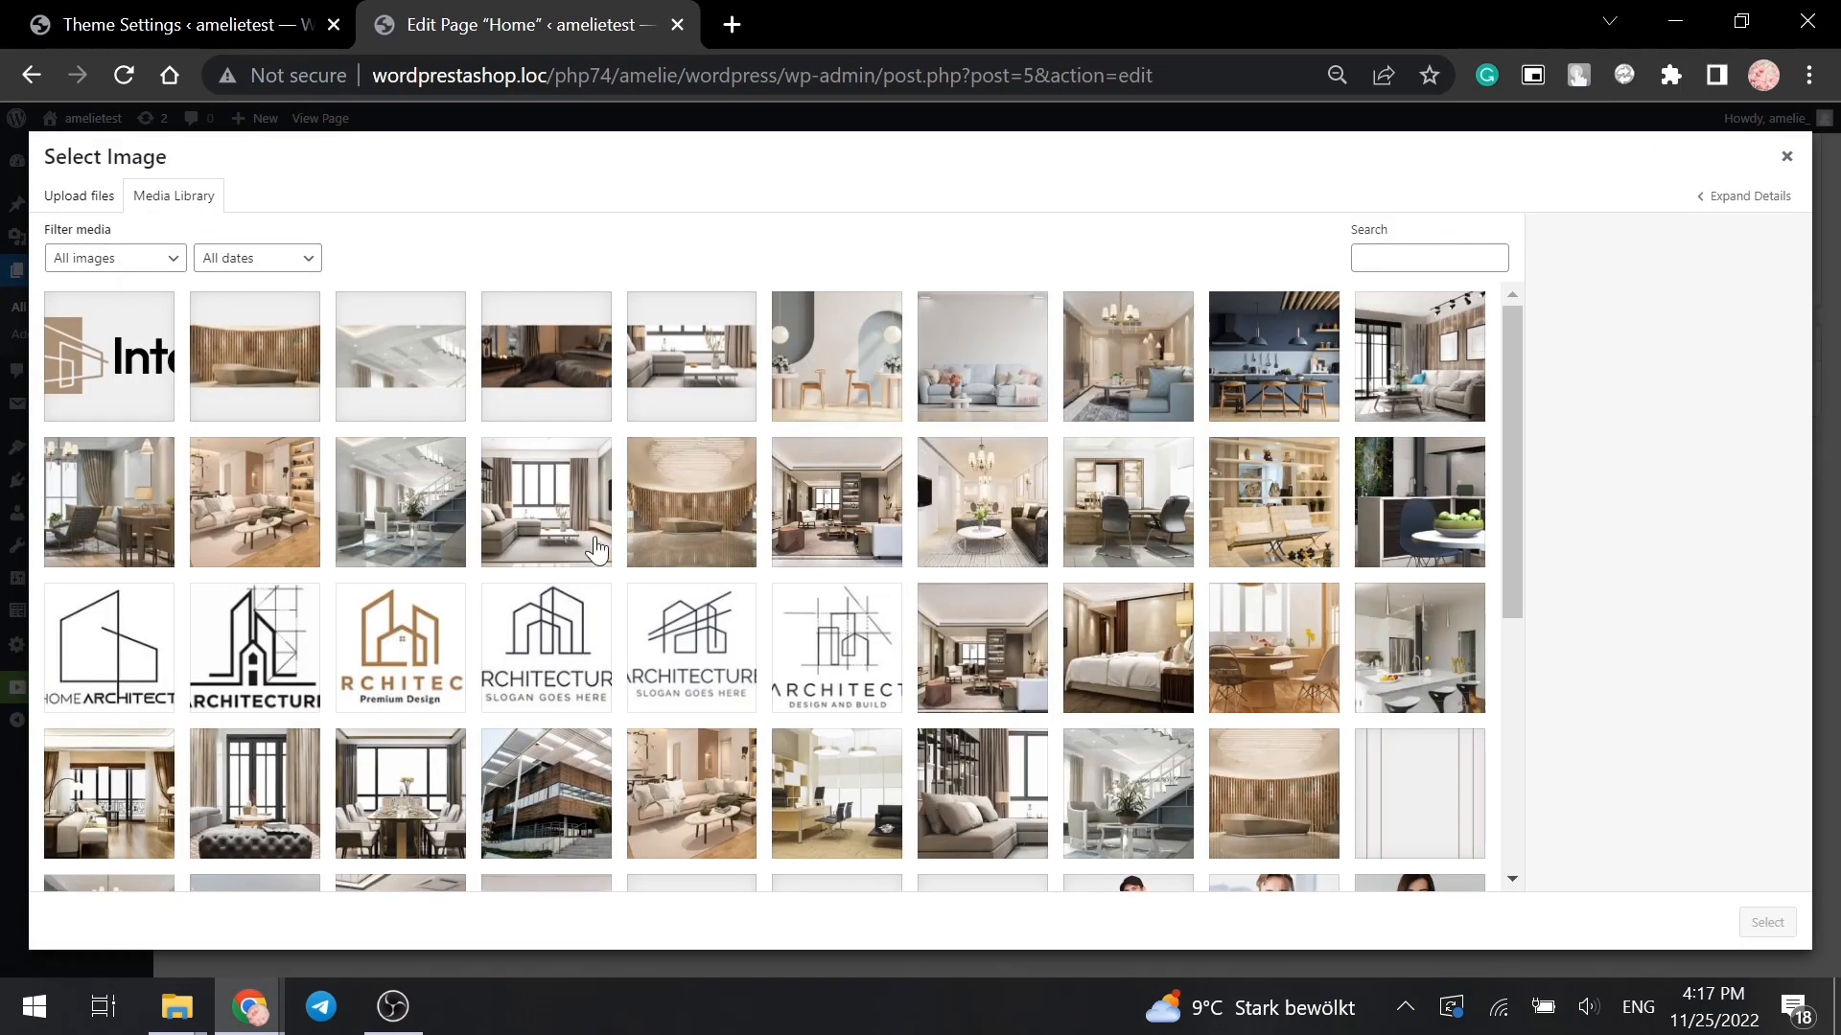
{"action": "left_click", "coordinate": [691, 518]}
{"action": "left_click", "coordinate": [1763, 924]}
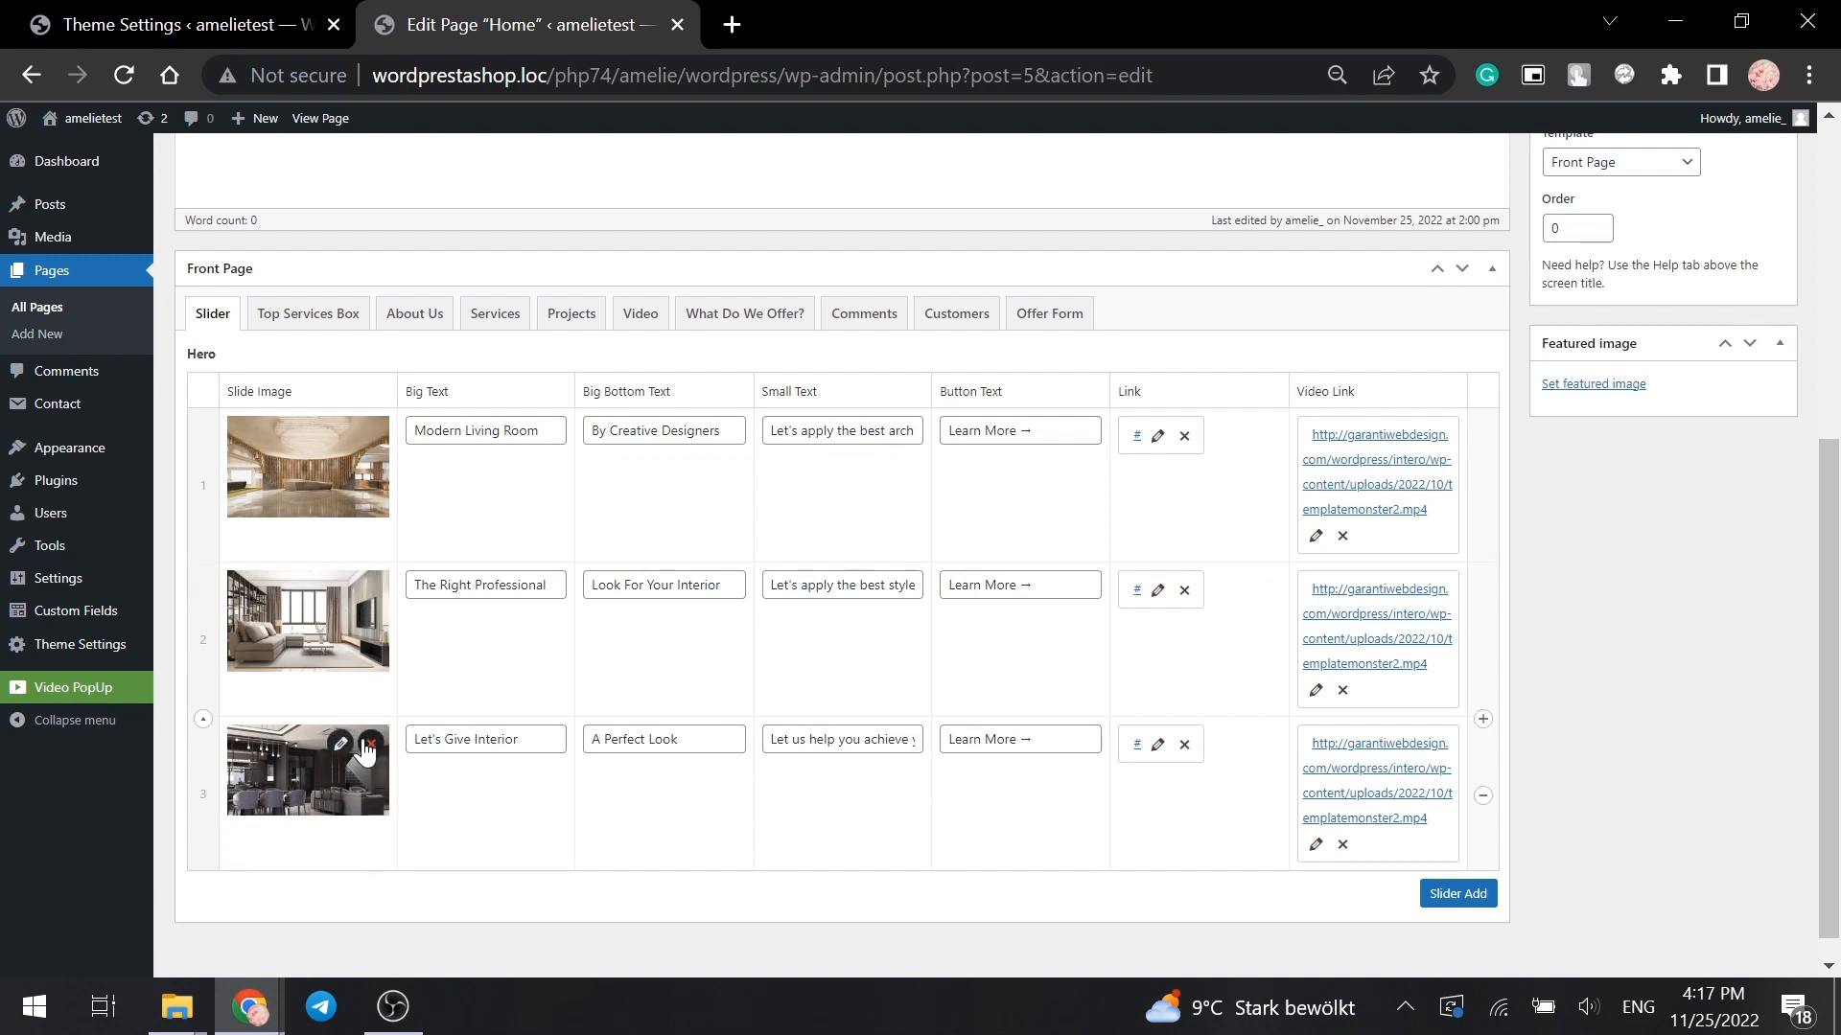
- Drag the 'Let's Give Interior' slide up to second place in the slider
{"action": "left_click_drag", "start_coordinate": [202, 774], "coordinate": [198, 600]}
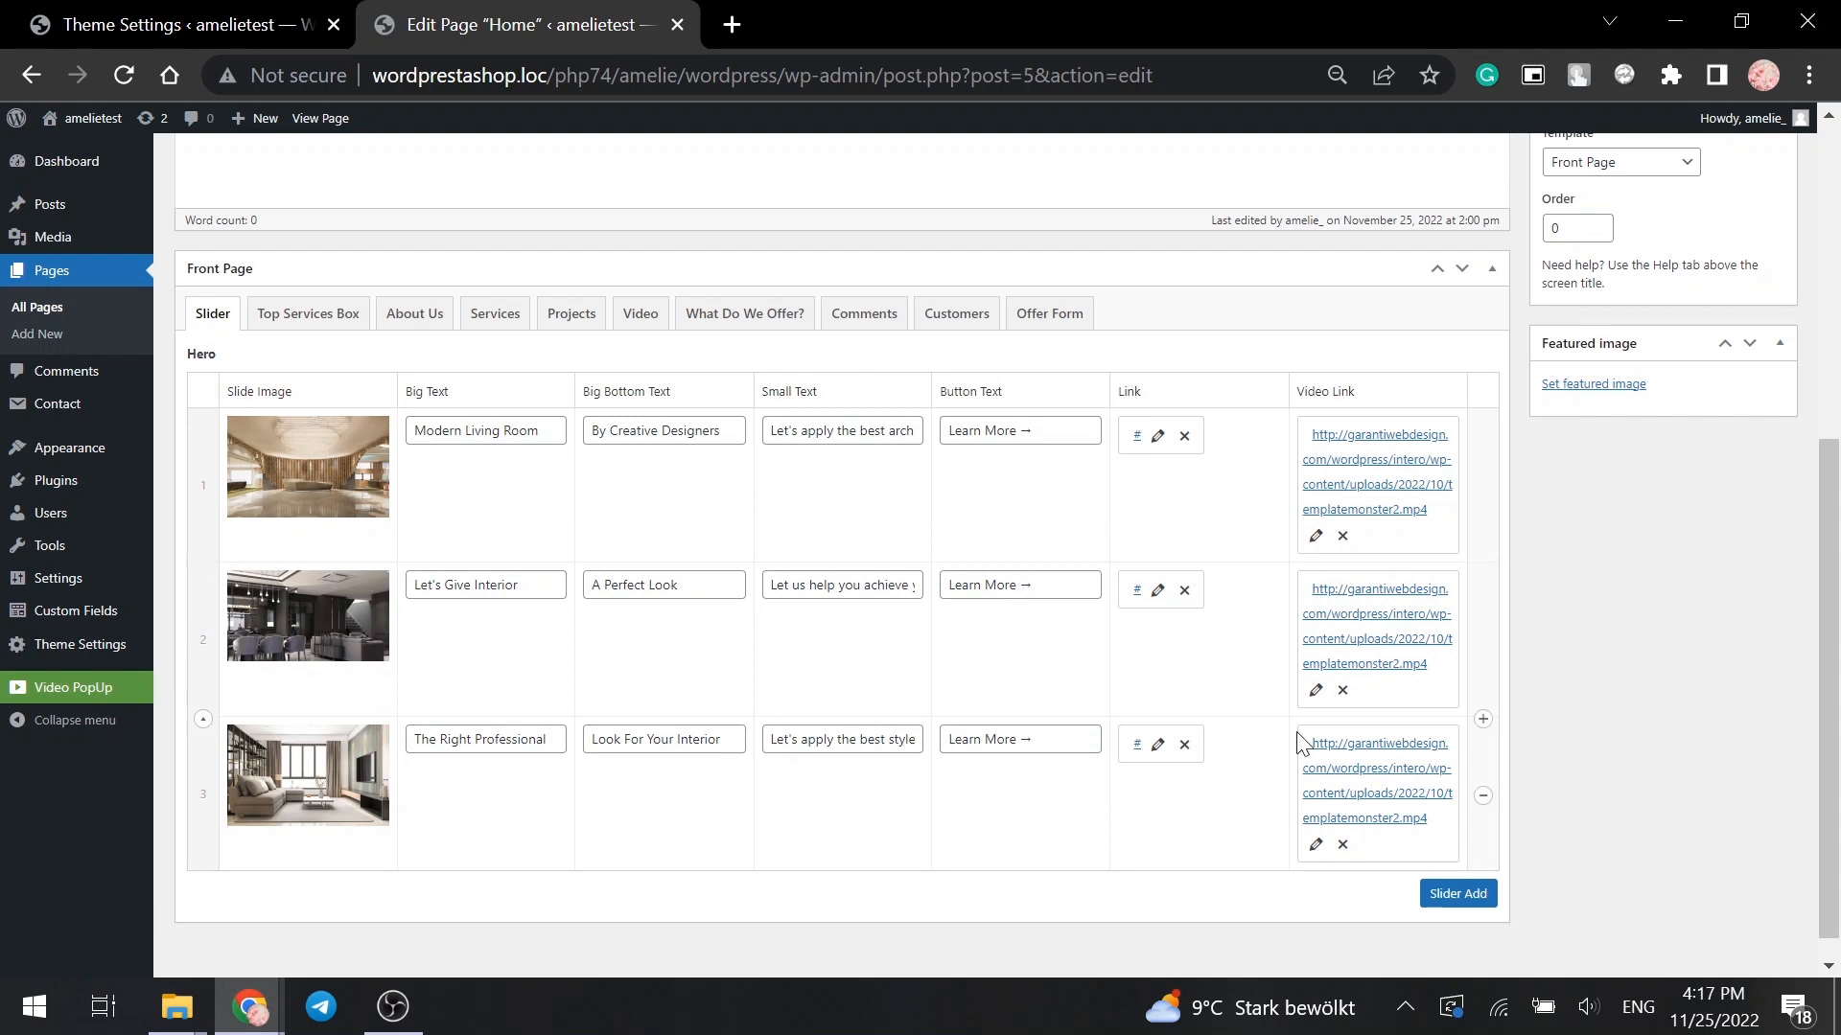
{"action": "scroll", "coordinate": [1657, 665], "scroll_direction": "up", "scroll_amount": 4}
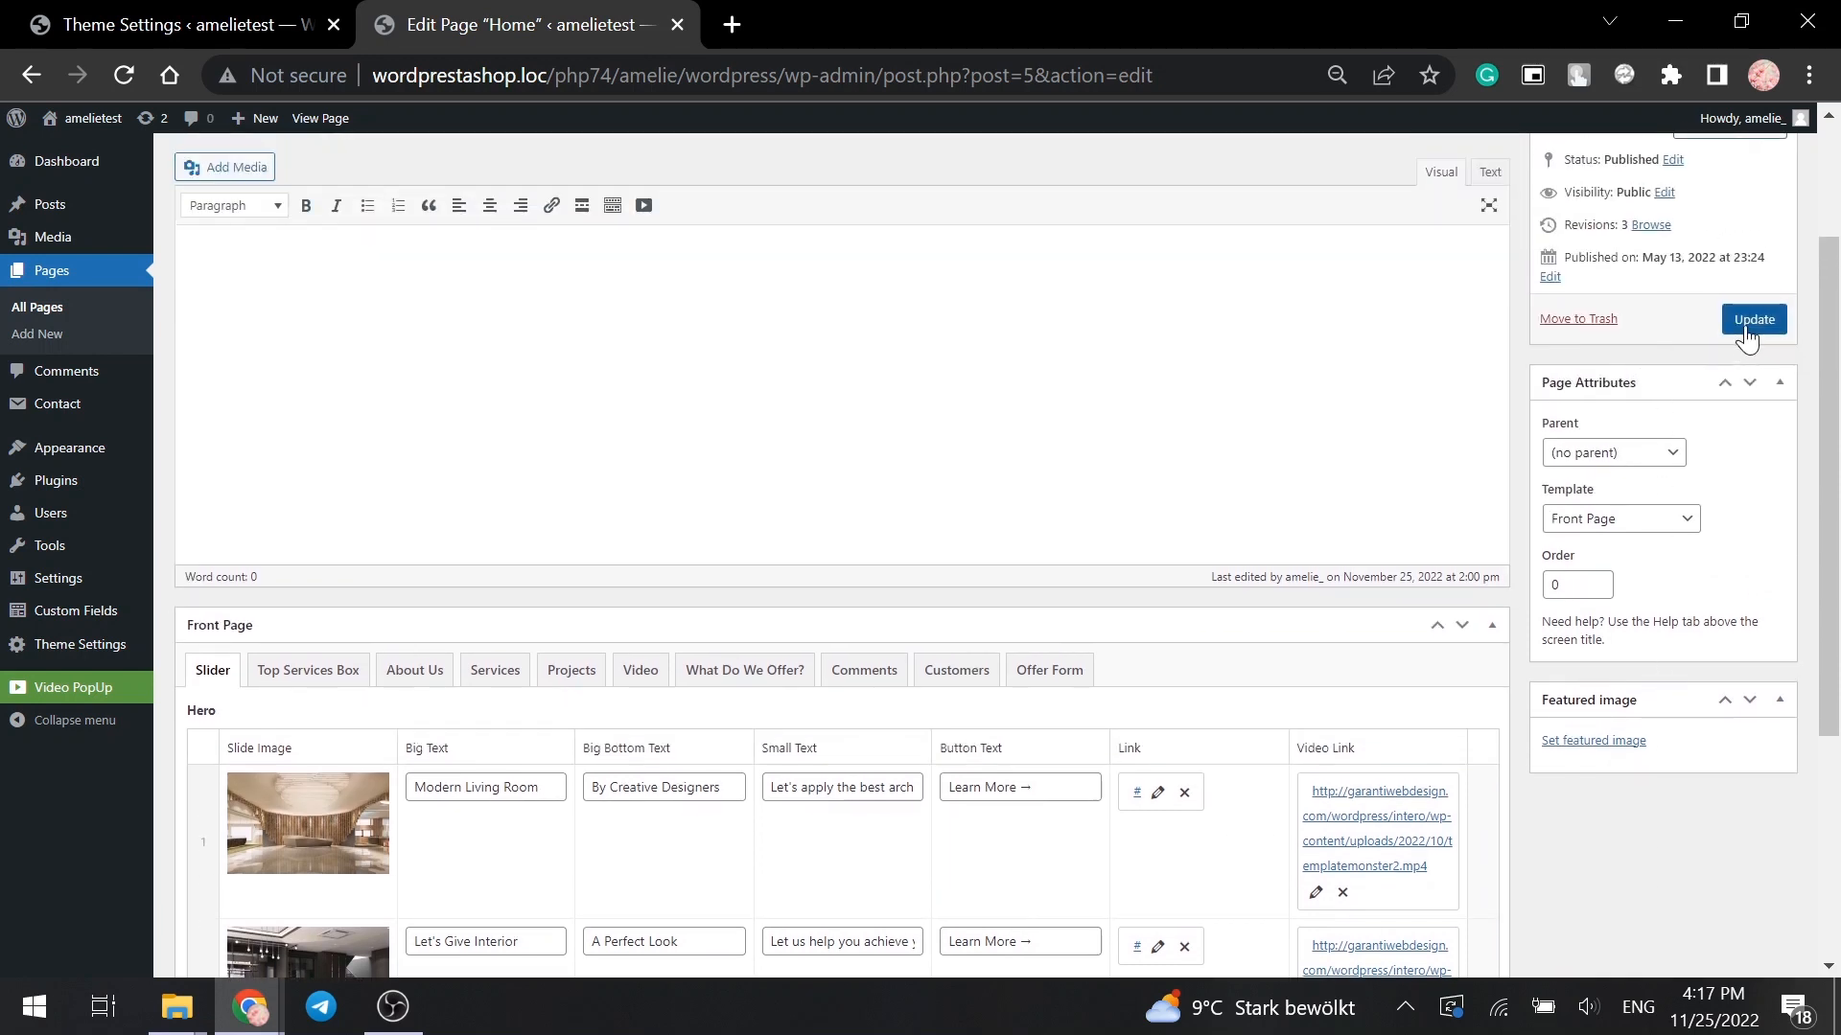
{"action": "scroll", "coordinate": [1746, 324], "scroll_direction": "up", "scroll_amount": 1}
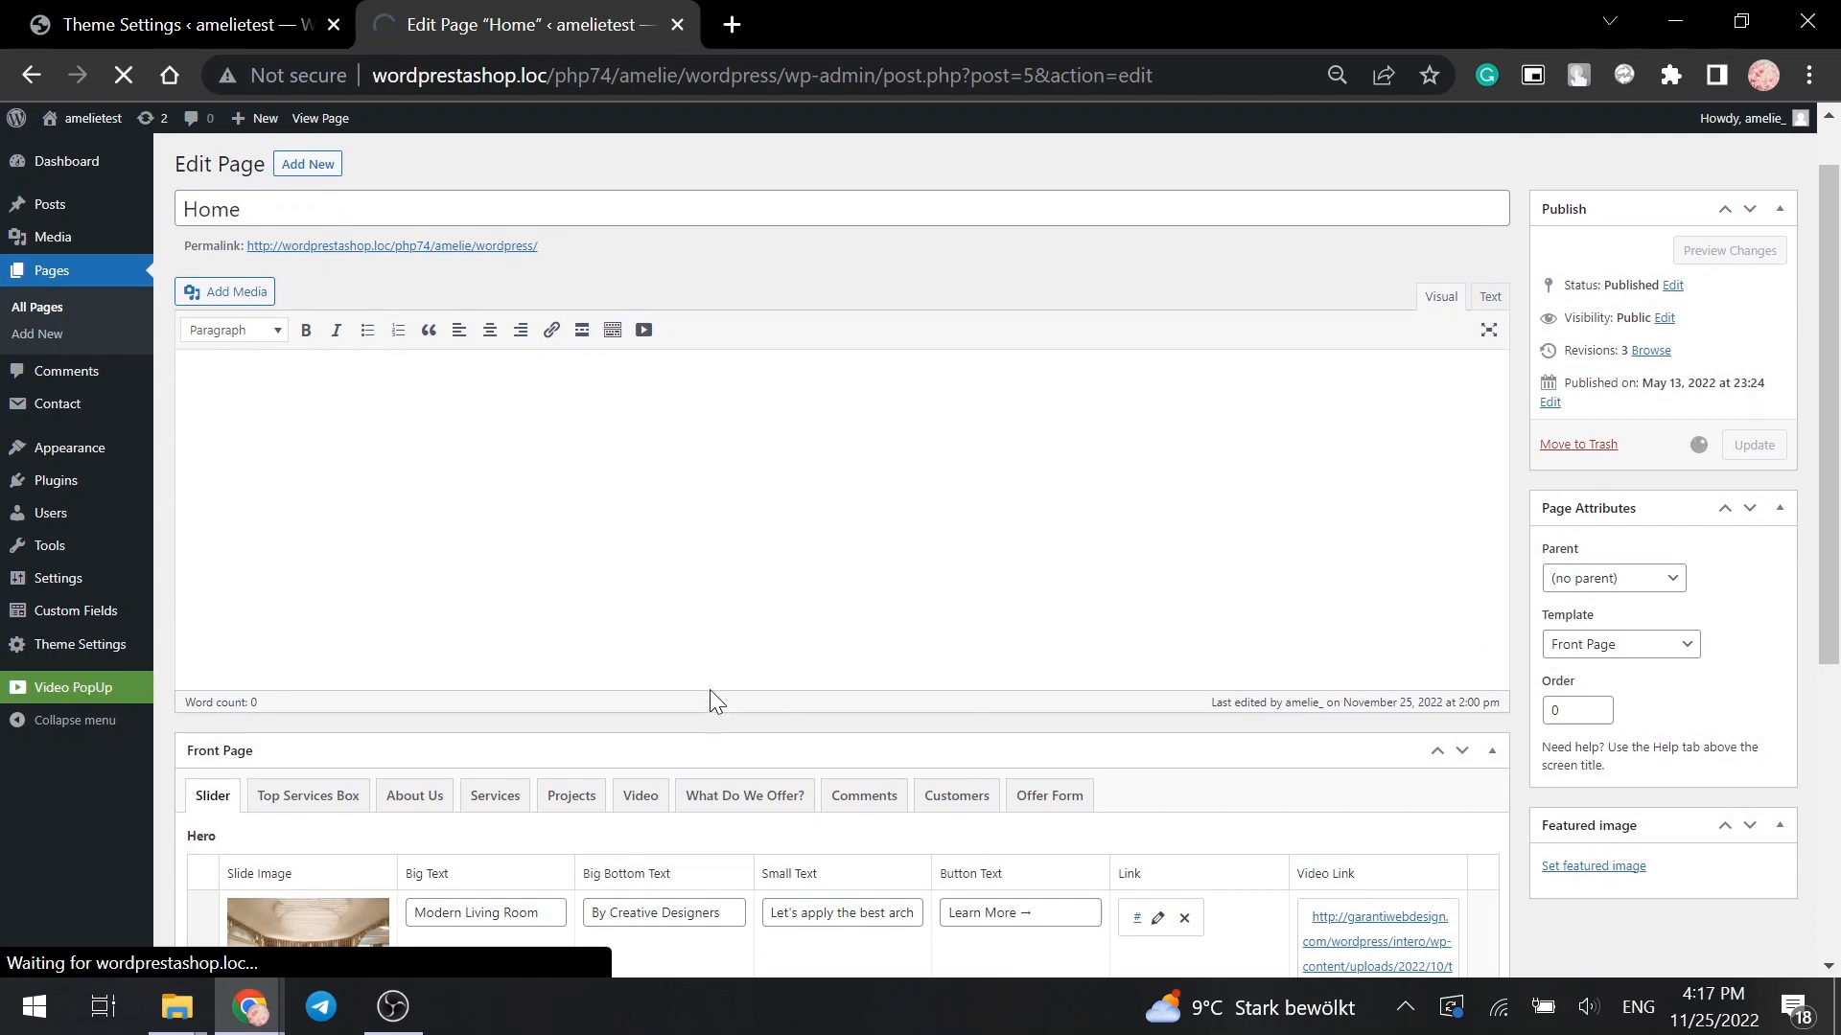
- In Theme Settings, set the ARCHITECTURE slogan logo as the Preloader Logo
{"action": "left_click", "coordinate": [101, 650]}
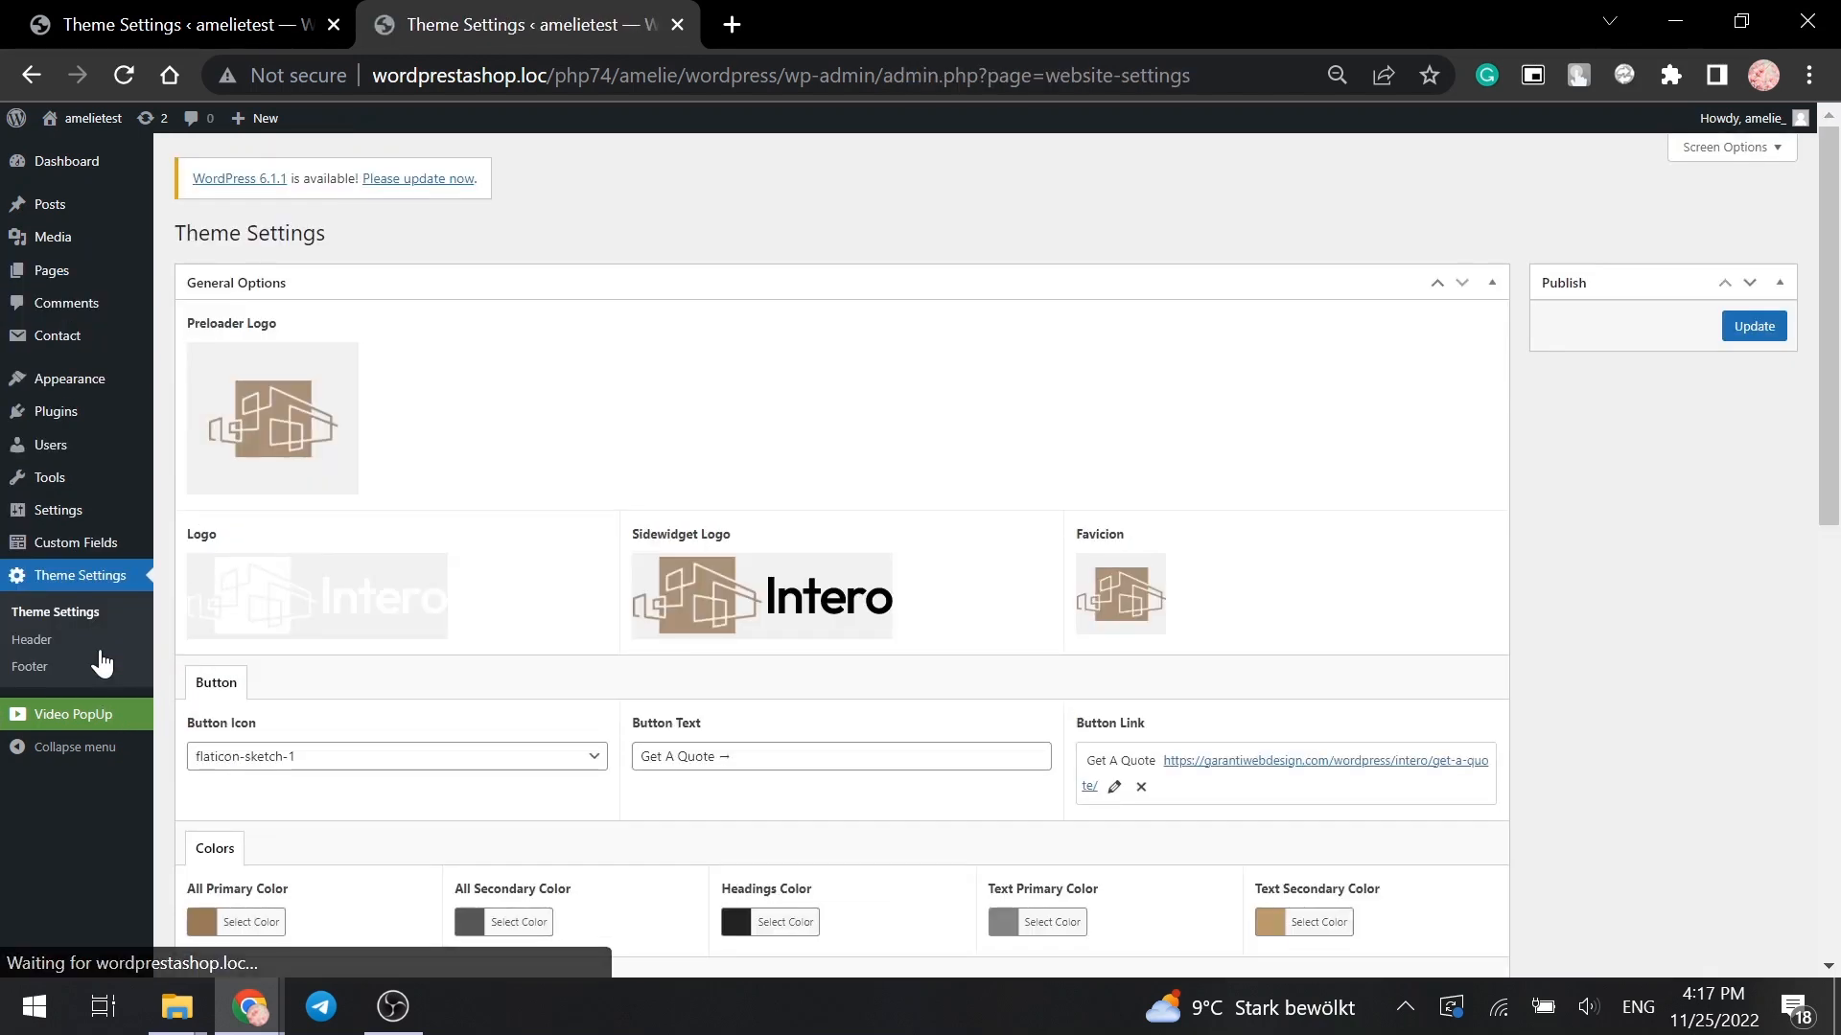
{"action": "left_click", "coordinate": [340, 362]}
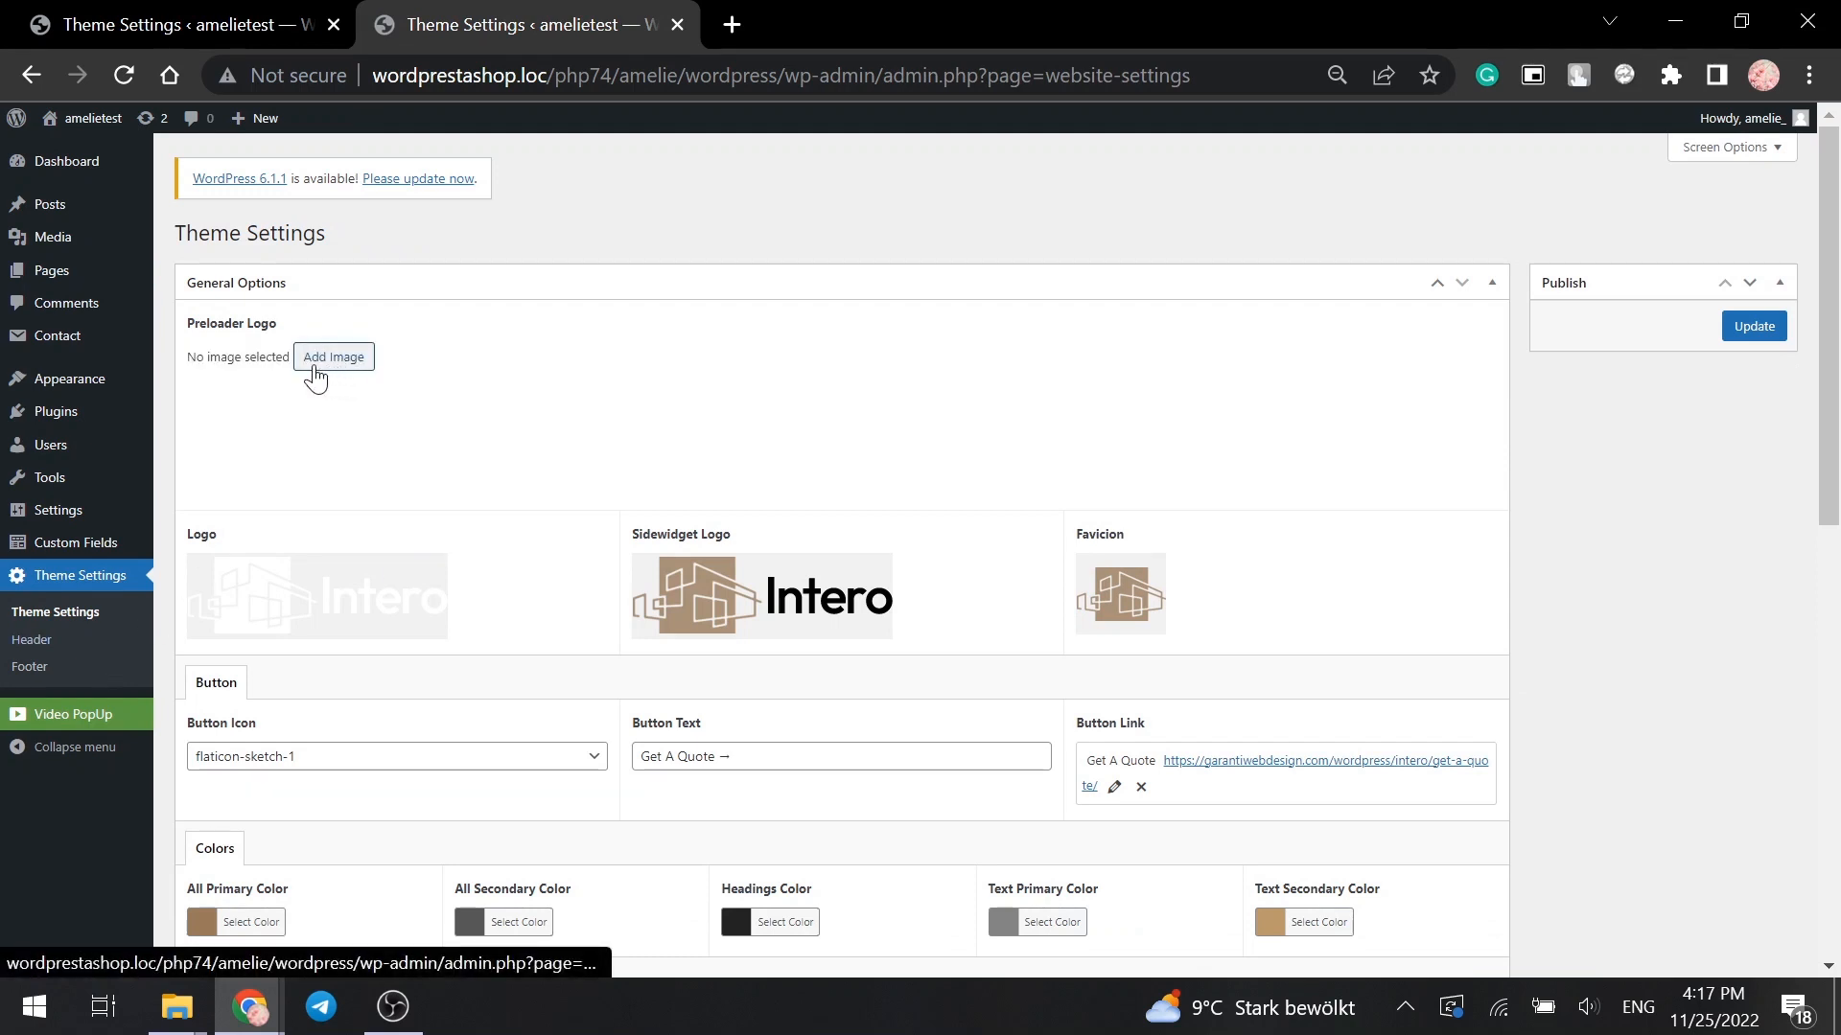
{"action": "left_click", "coordinate": [320, 364]}
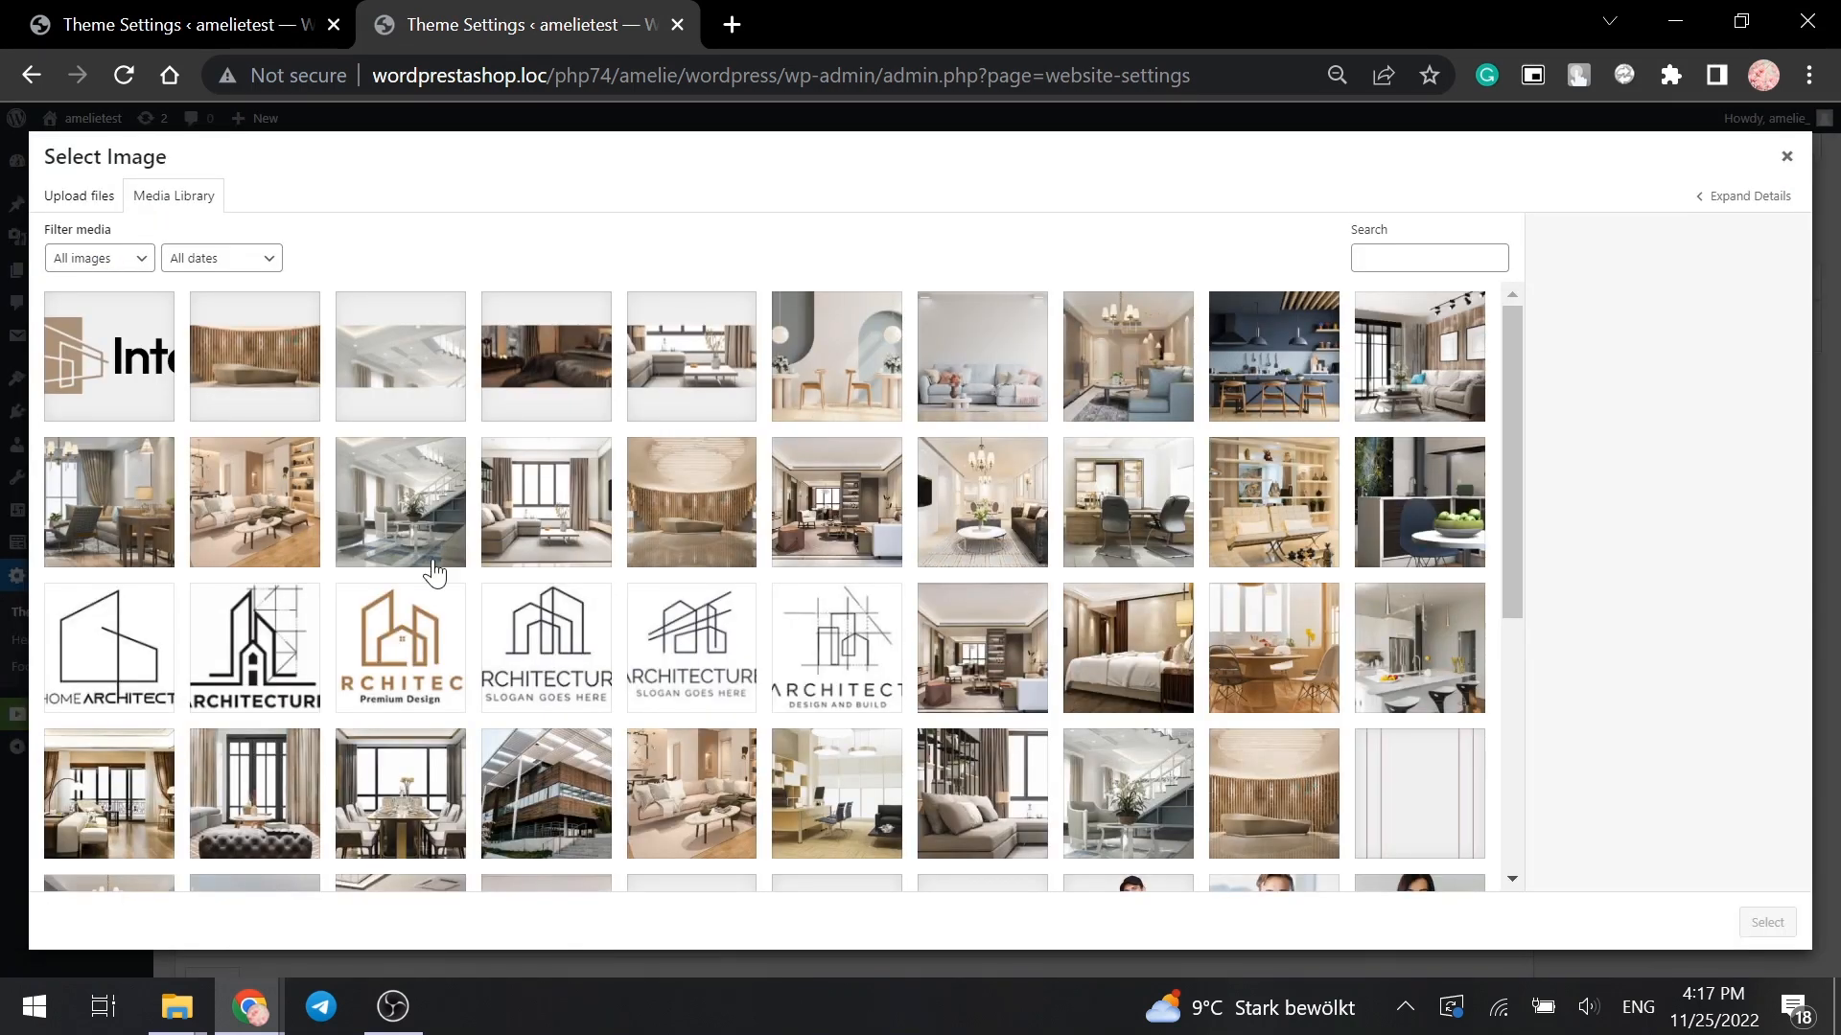
{"action": "left_click", "coordinate": [639, 666]}
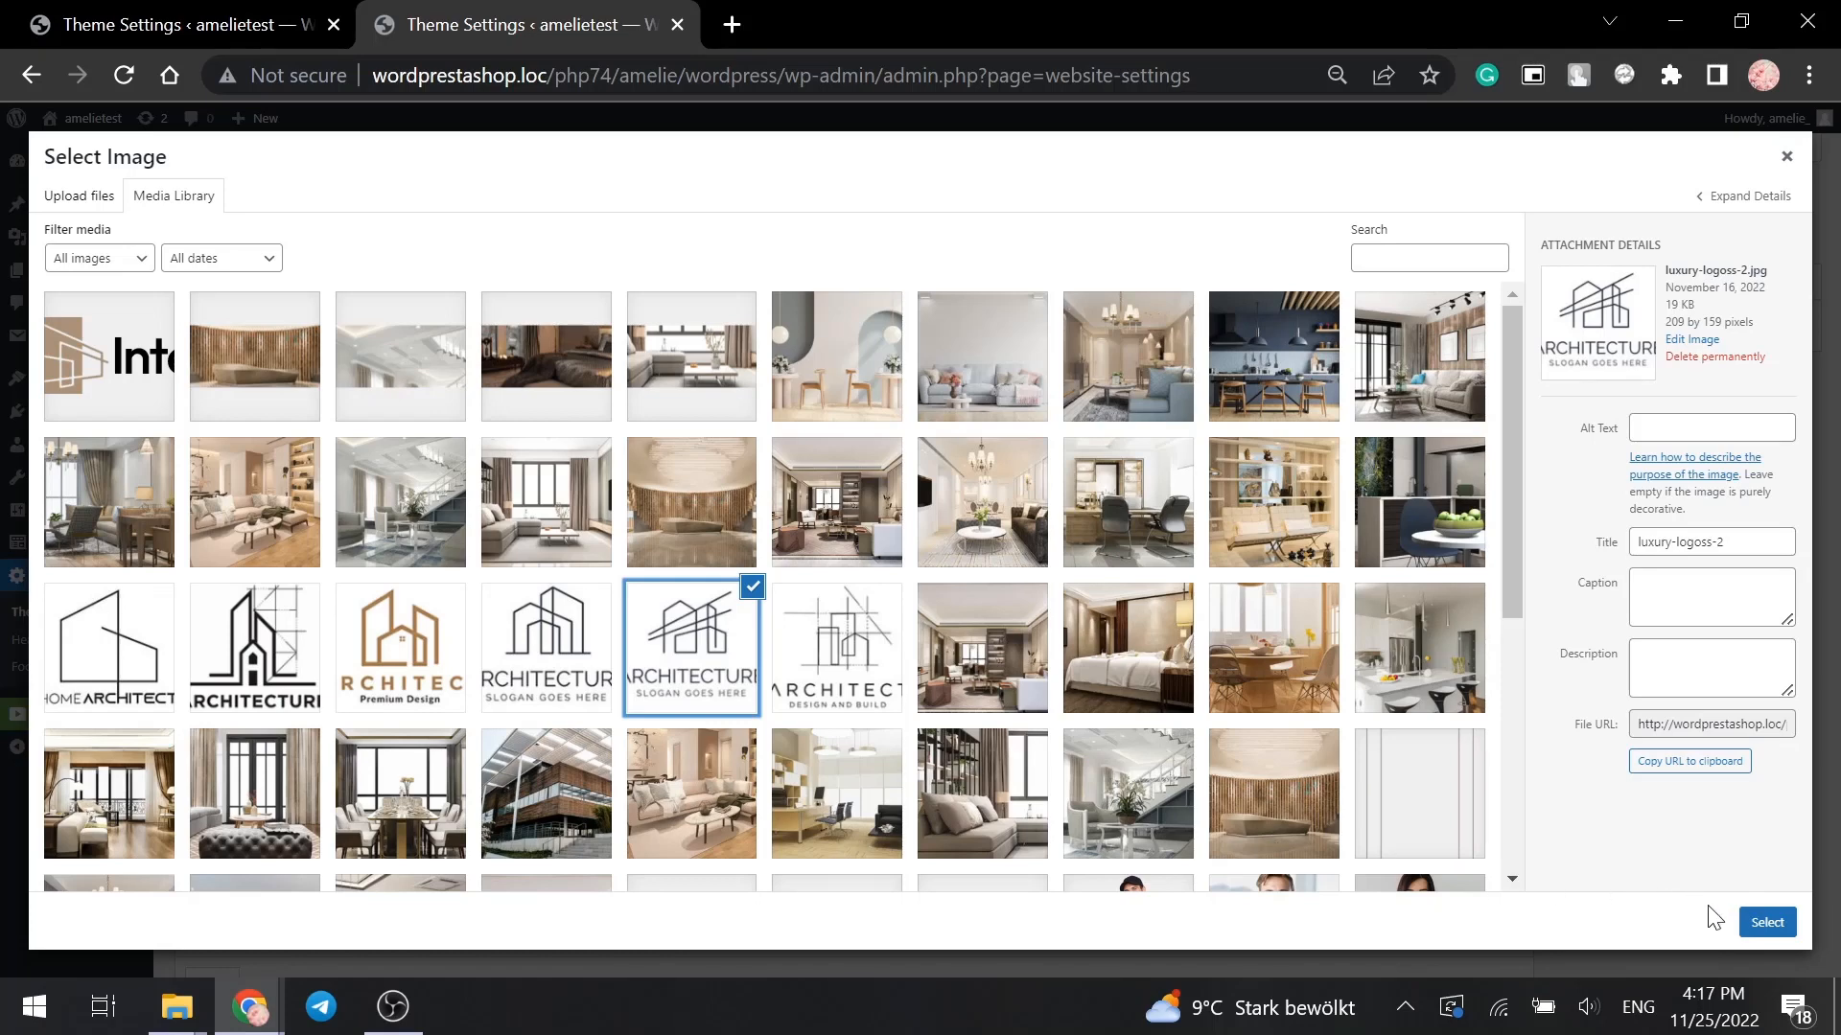
{"action": "left_click", "coordinate": [1765, 922]}
- Replace the favicon with the HOME ARCHITECT logo
{"action": "mouse_move", "coordinate": [393, 599]}
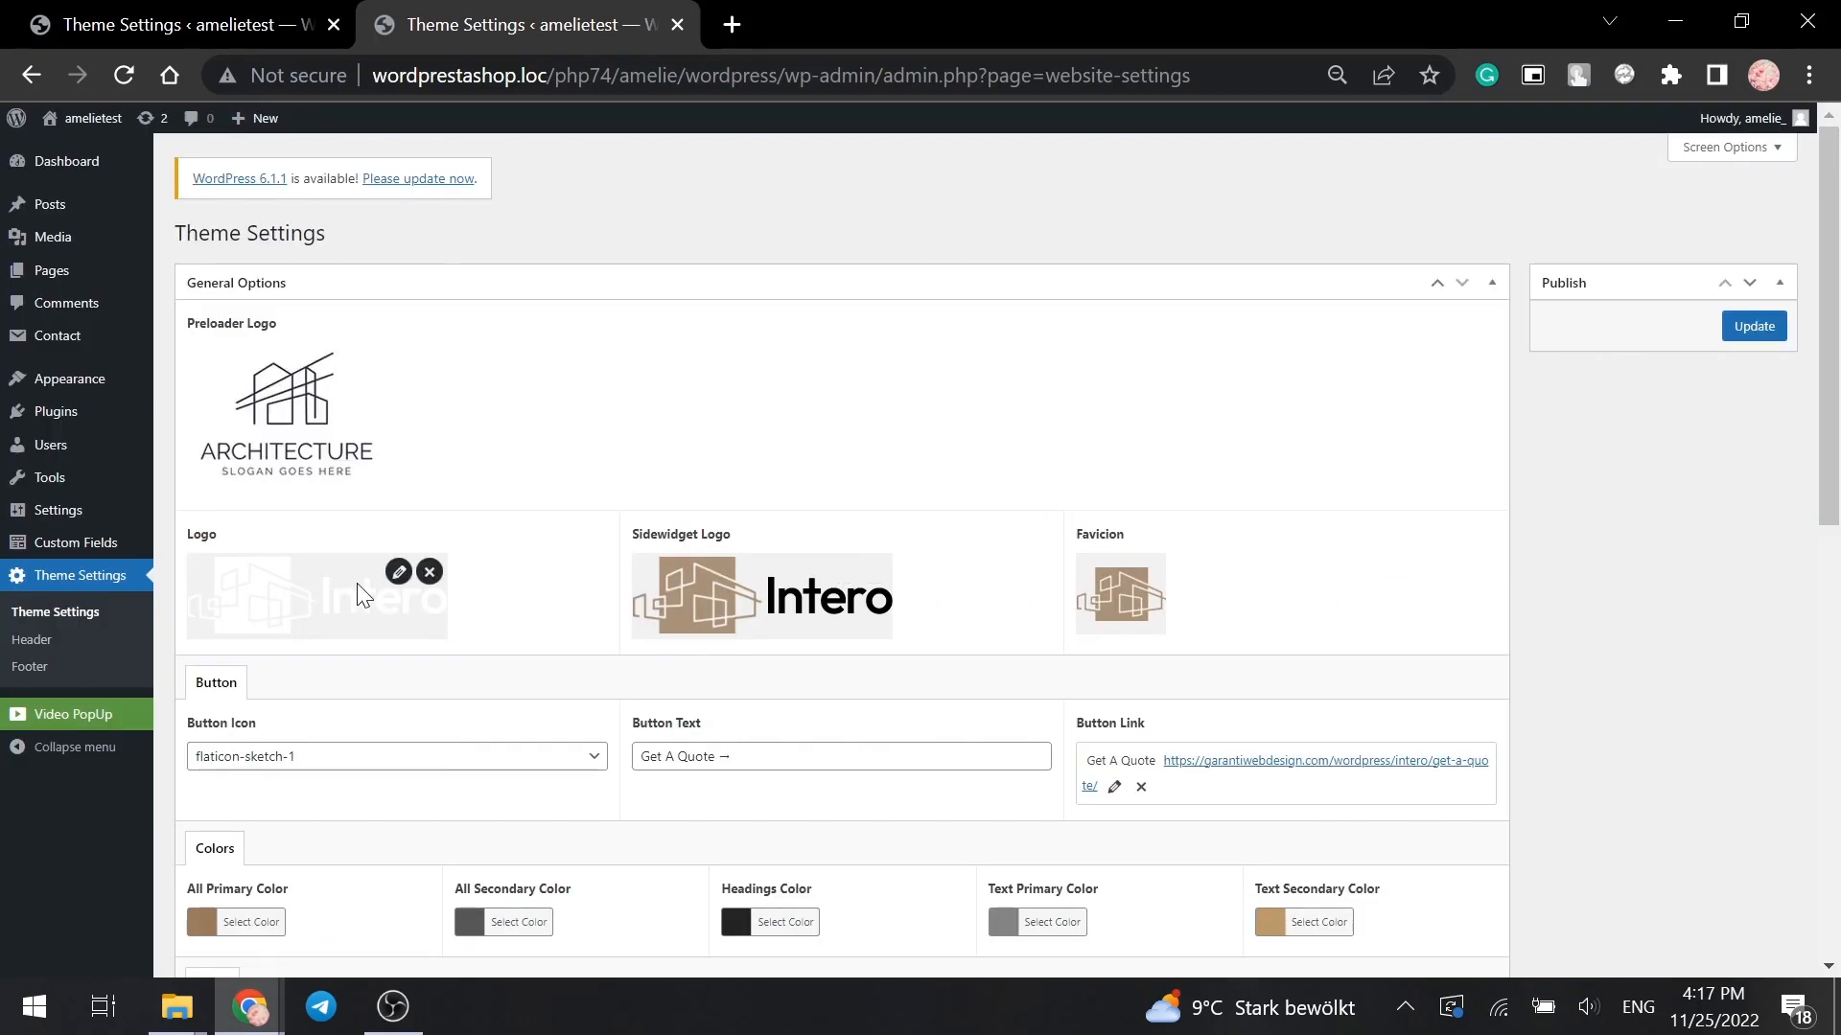
{"action": "mouse_move", "coordinate": [1117, 577]}
{"action": "left_click", "coordinate": [1137, 580]}
{"action": "left_click", "coordinate": [1206, 578]}
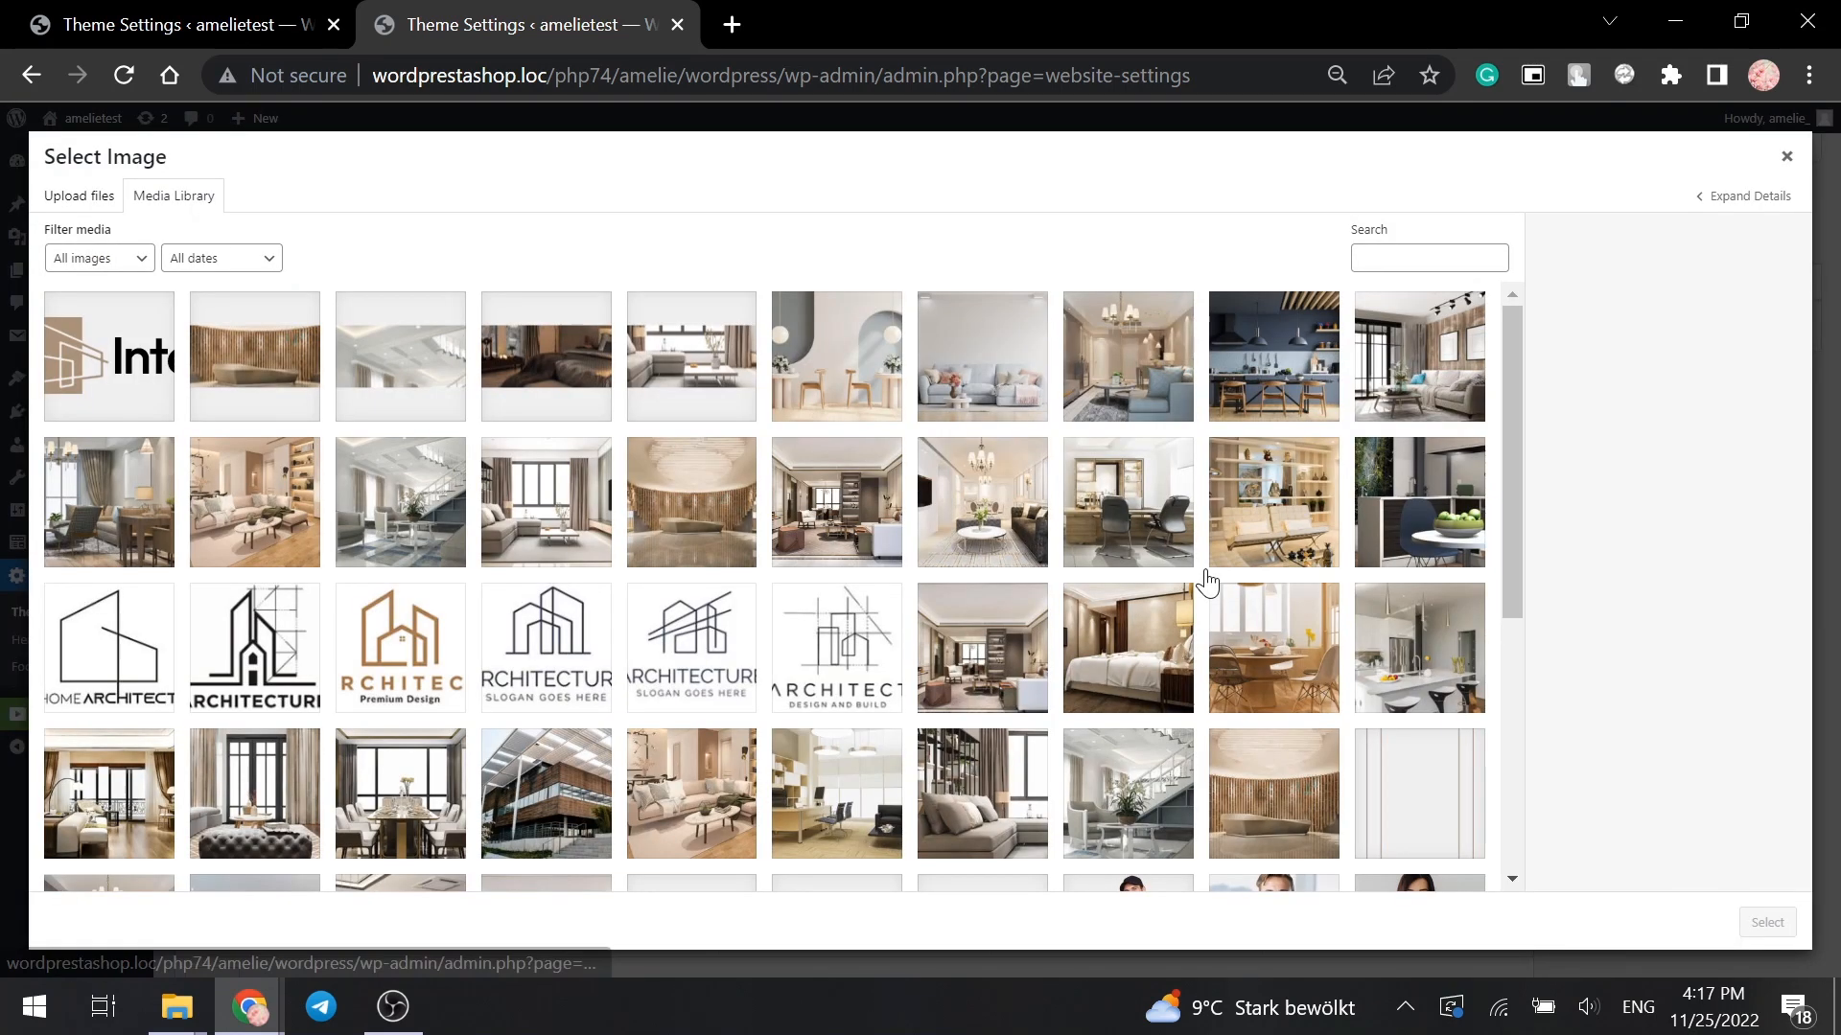
{"action": "left_click", "coordinate": [100, 668]}
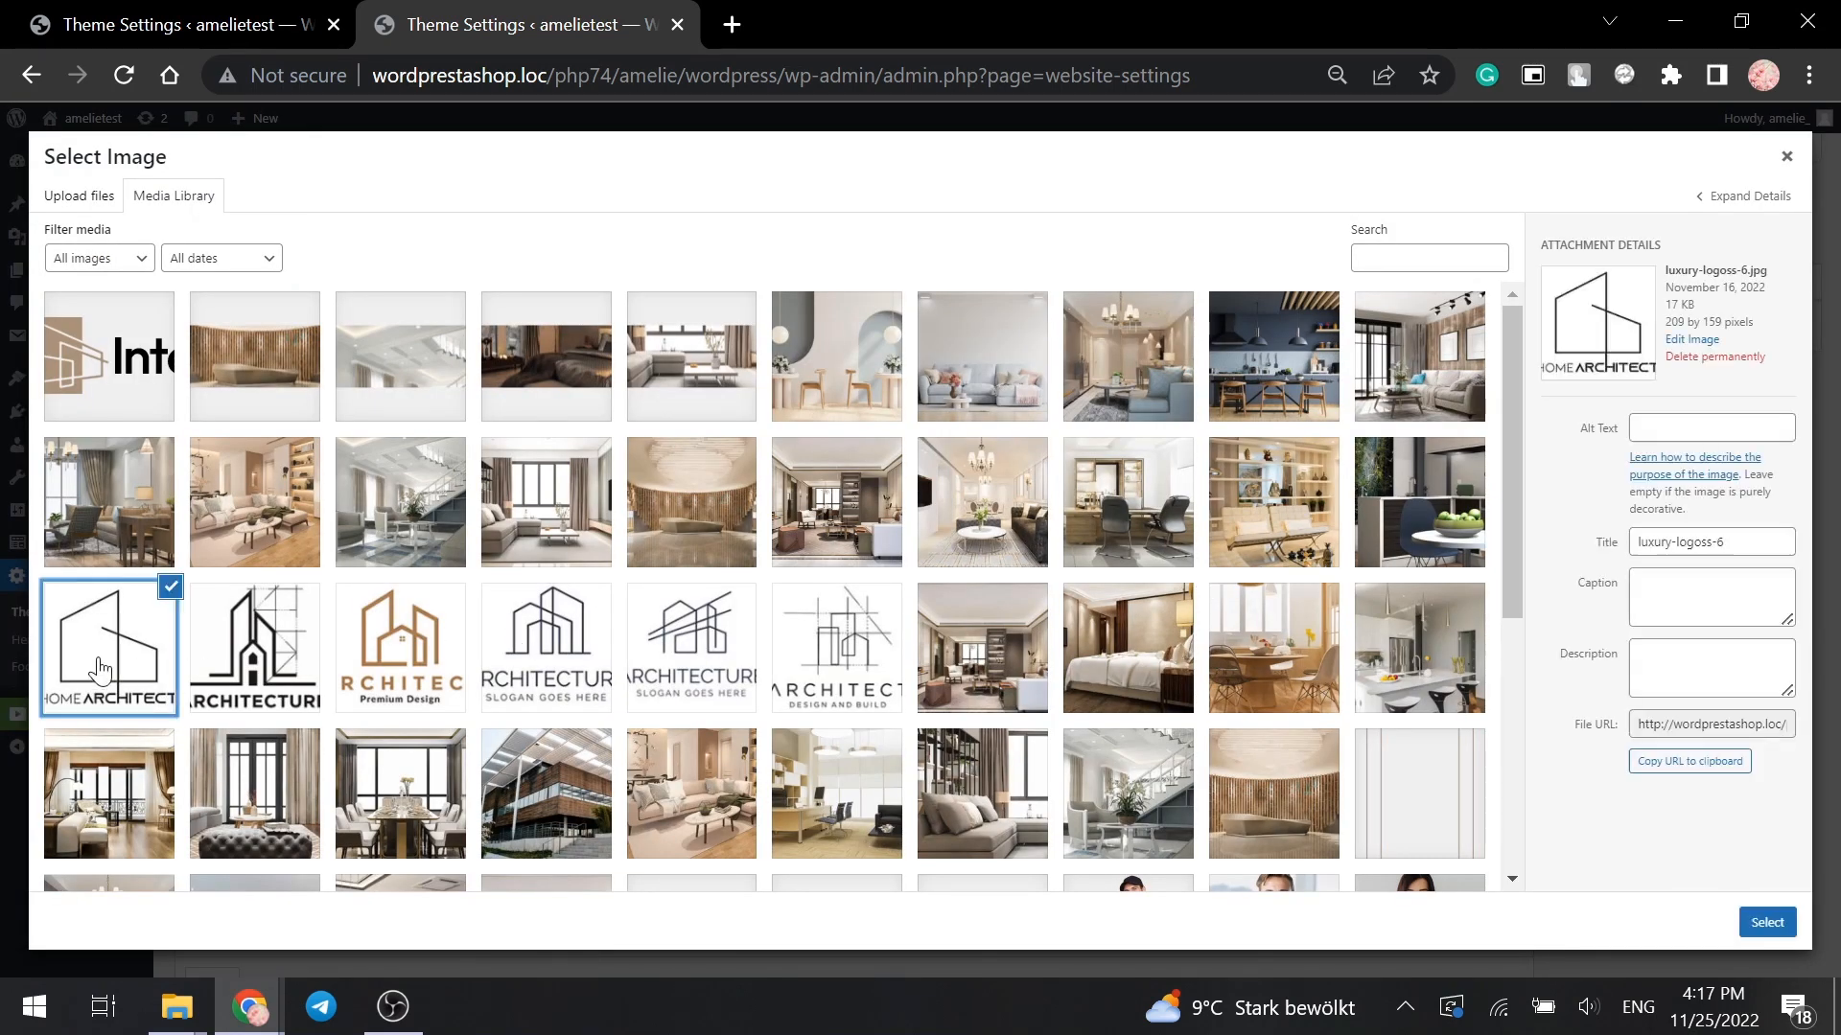
{"action": "left_click", "coordinate": [1767, 920]}
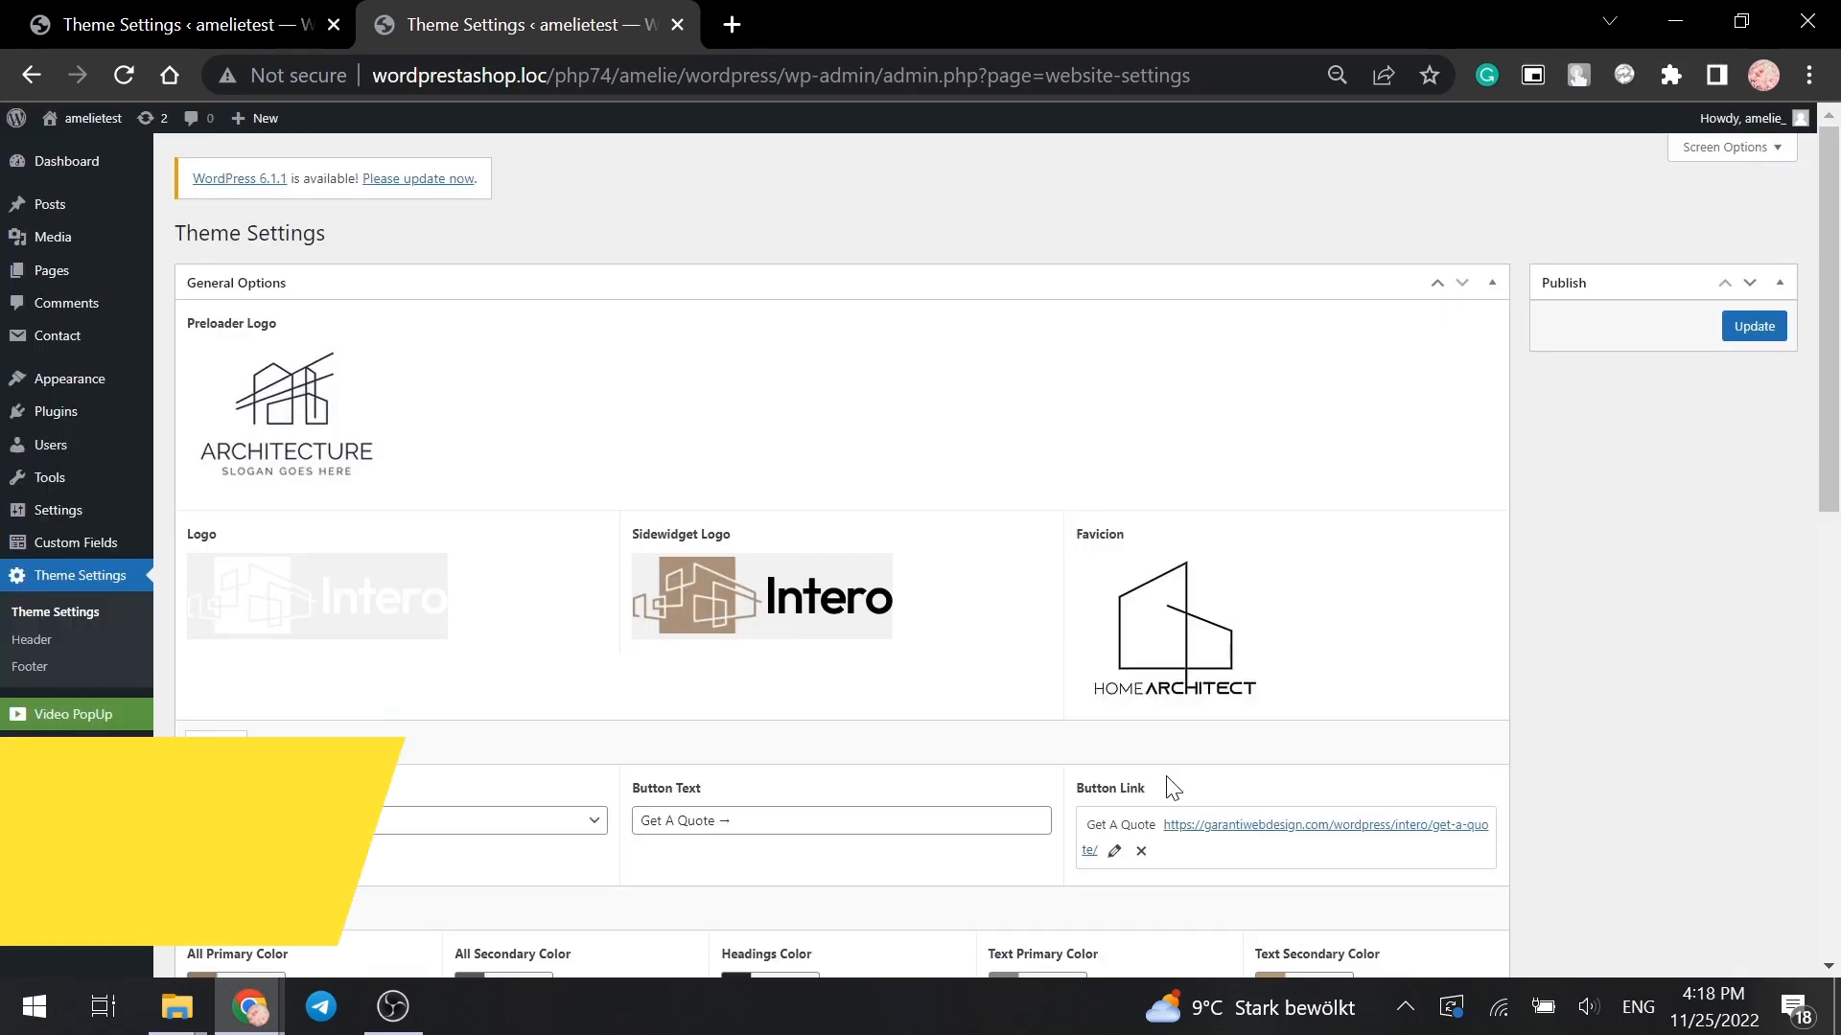
{"action": "scroll", "coordinate": [1169, 786], "scroll_direction": "down", "scroll_amount": 2}
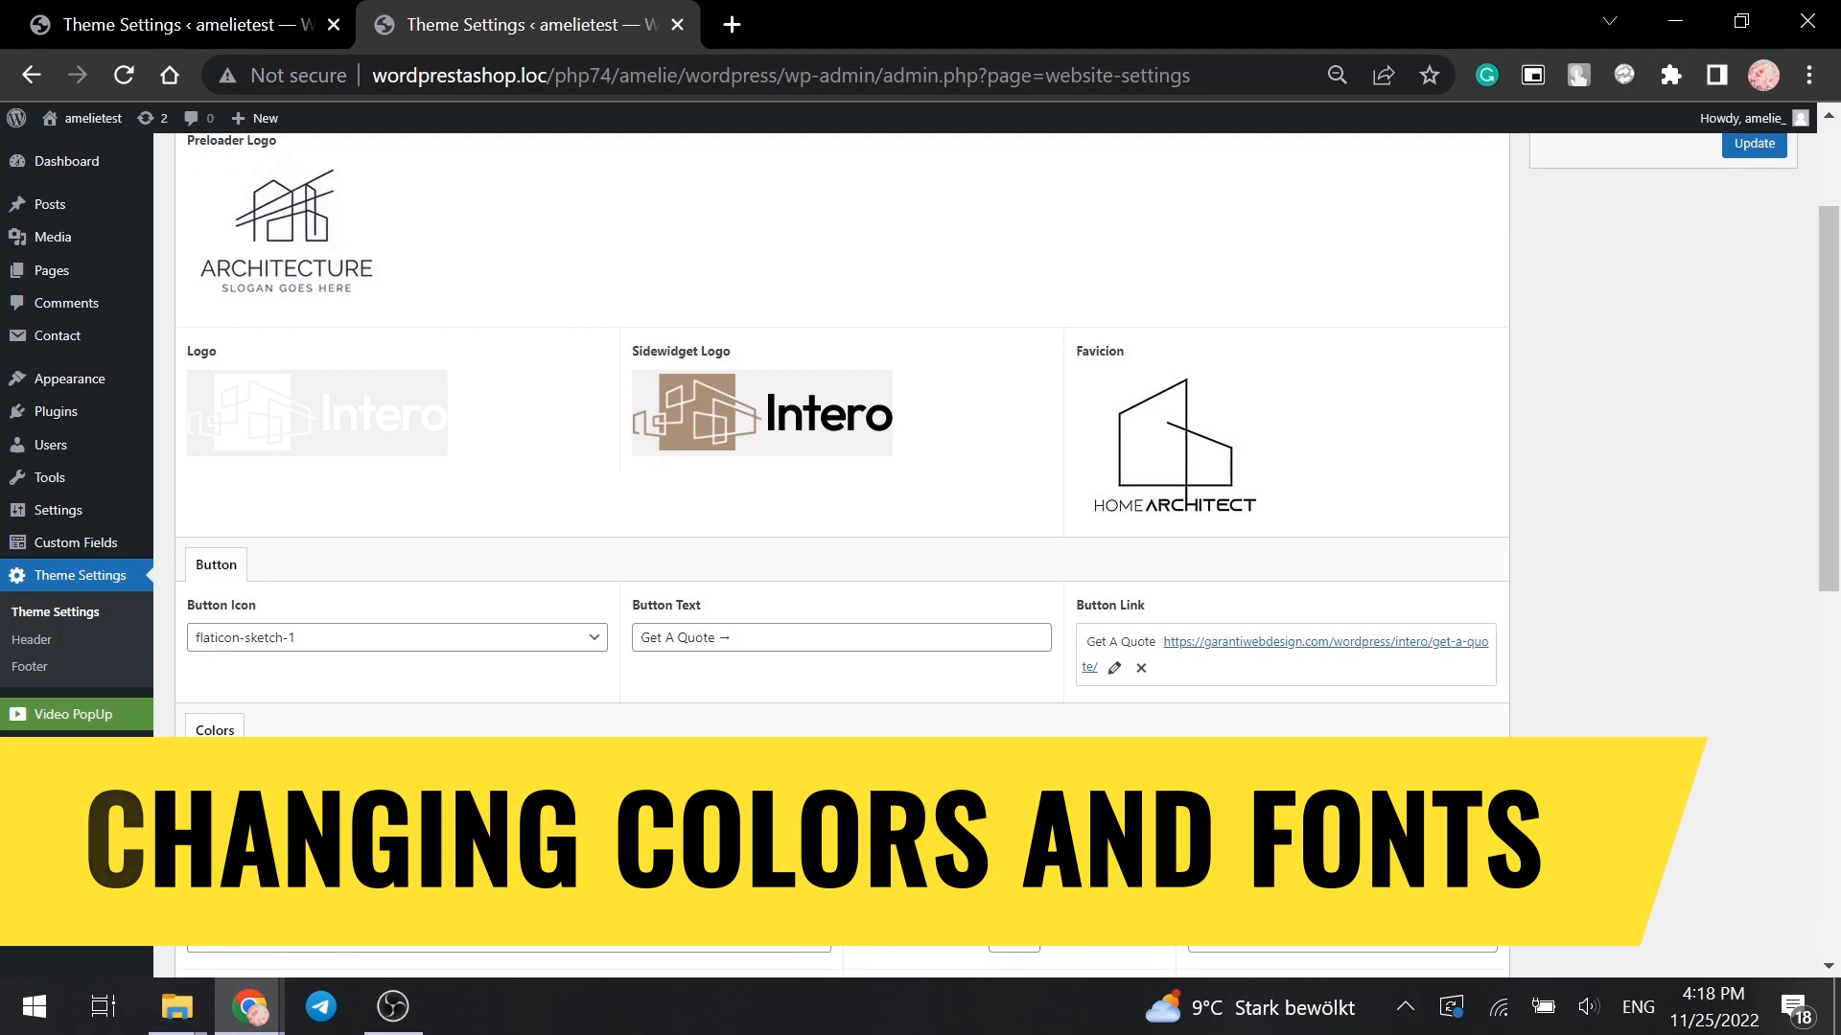
- Set All Primary Color to a light purple and All Secondary Color to grey #919191
{"action": "scroll", "coordinate": [1171, 788], "scroll_direction": "down", "scroll_amount": 1}
{"action": "scroll", "coordinate": [1172, 788], "scroll_direction": "down", "scroll_amount": 2}
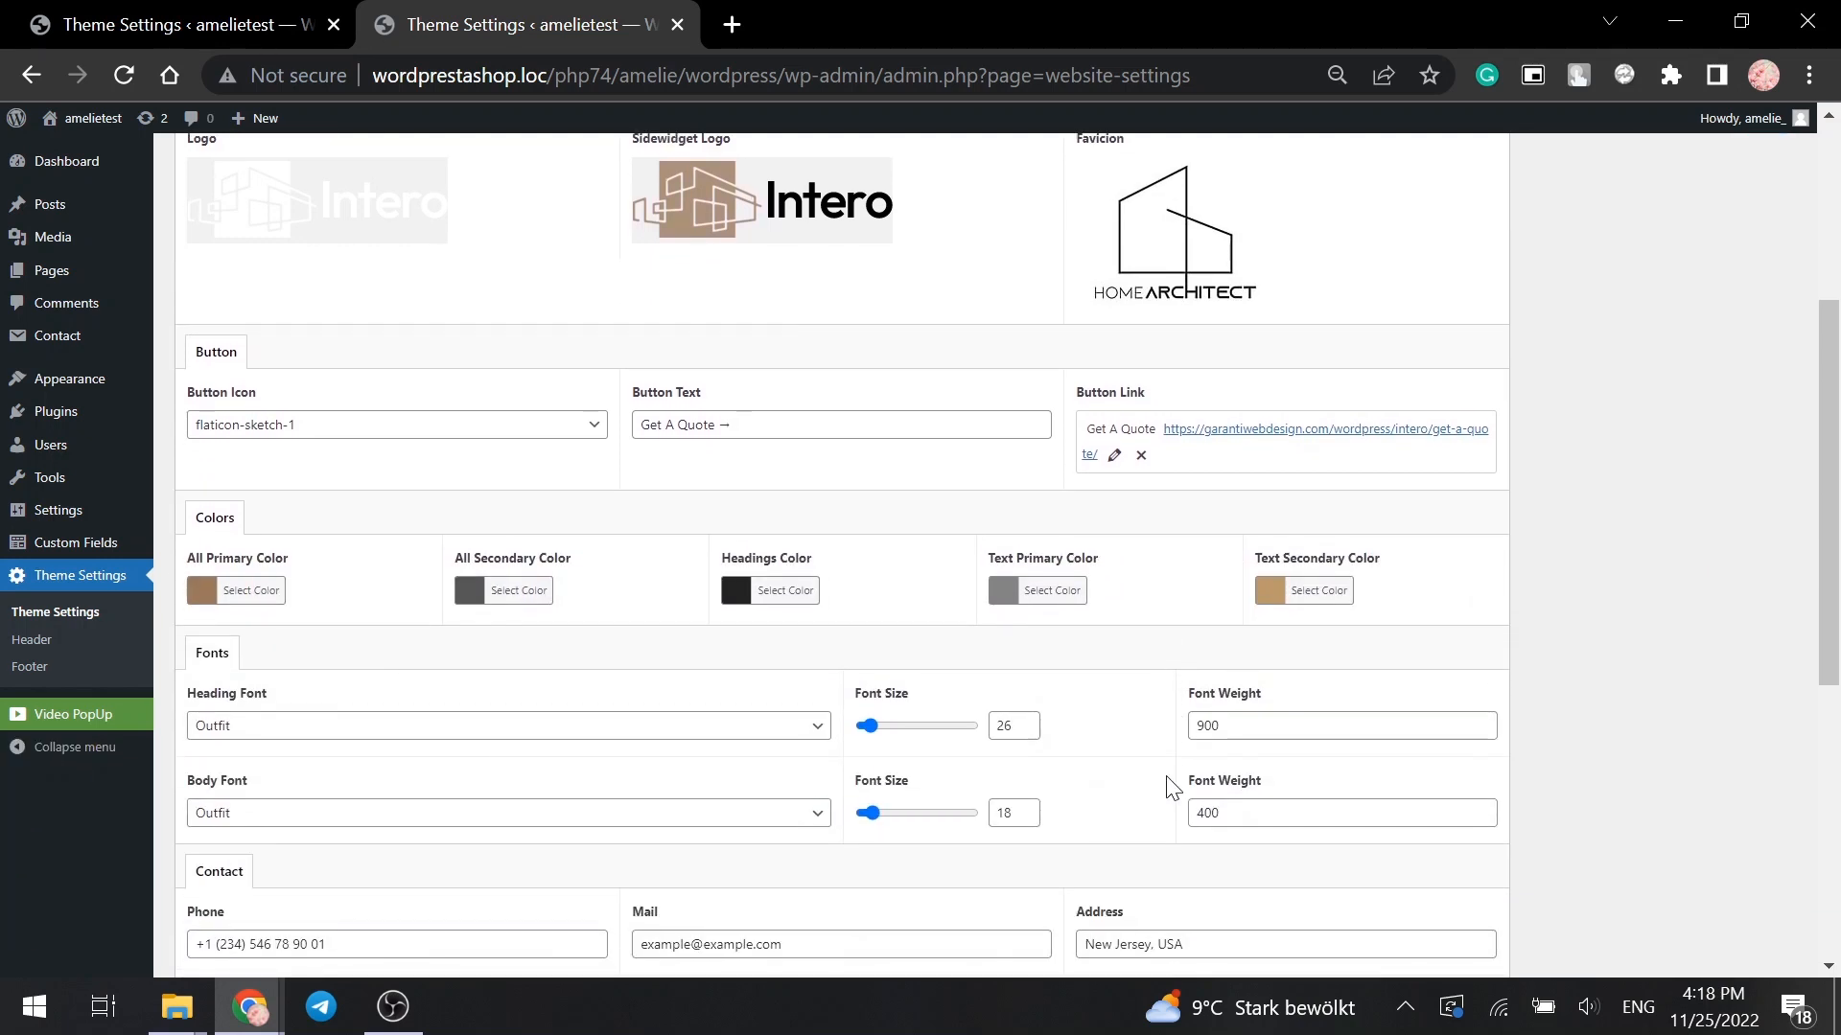
{"action": "left_click", "coordinate": [228, 594]}
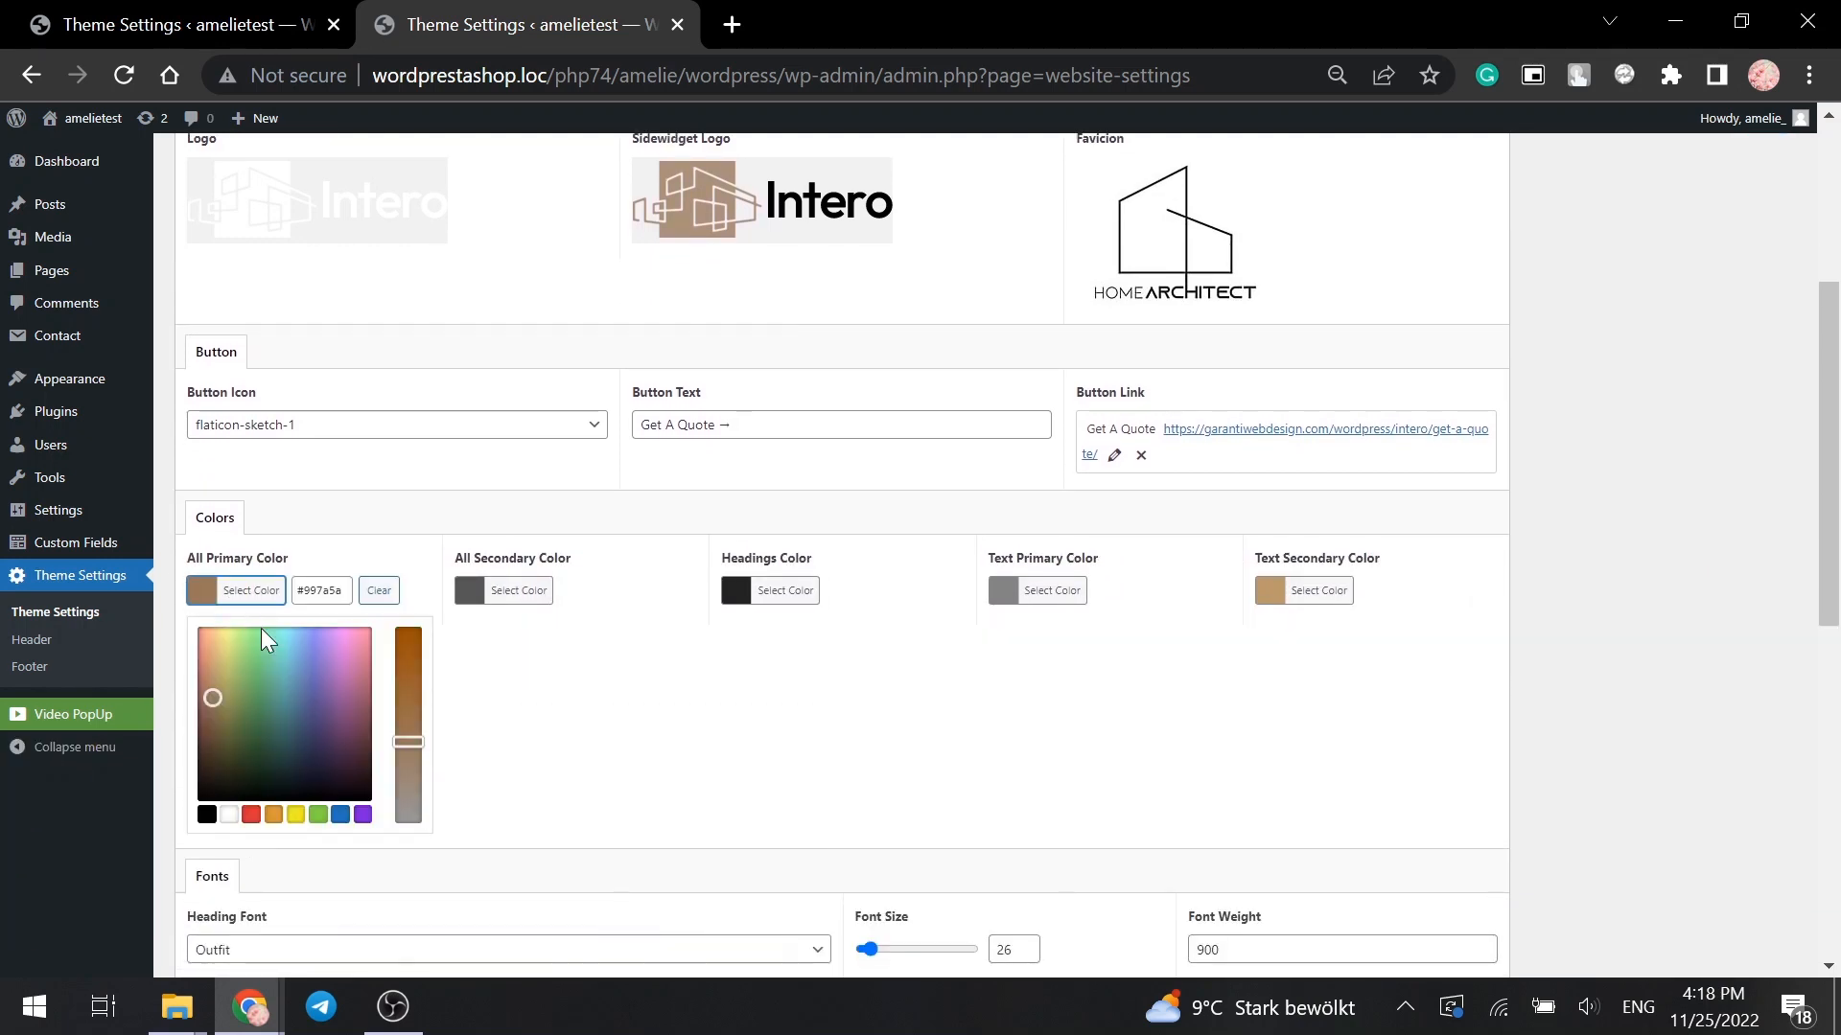
{"action": "left_click", "coordinate": [343, 701]}
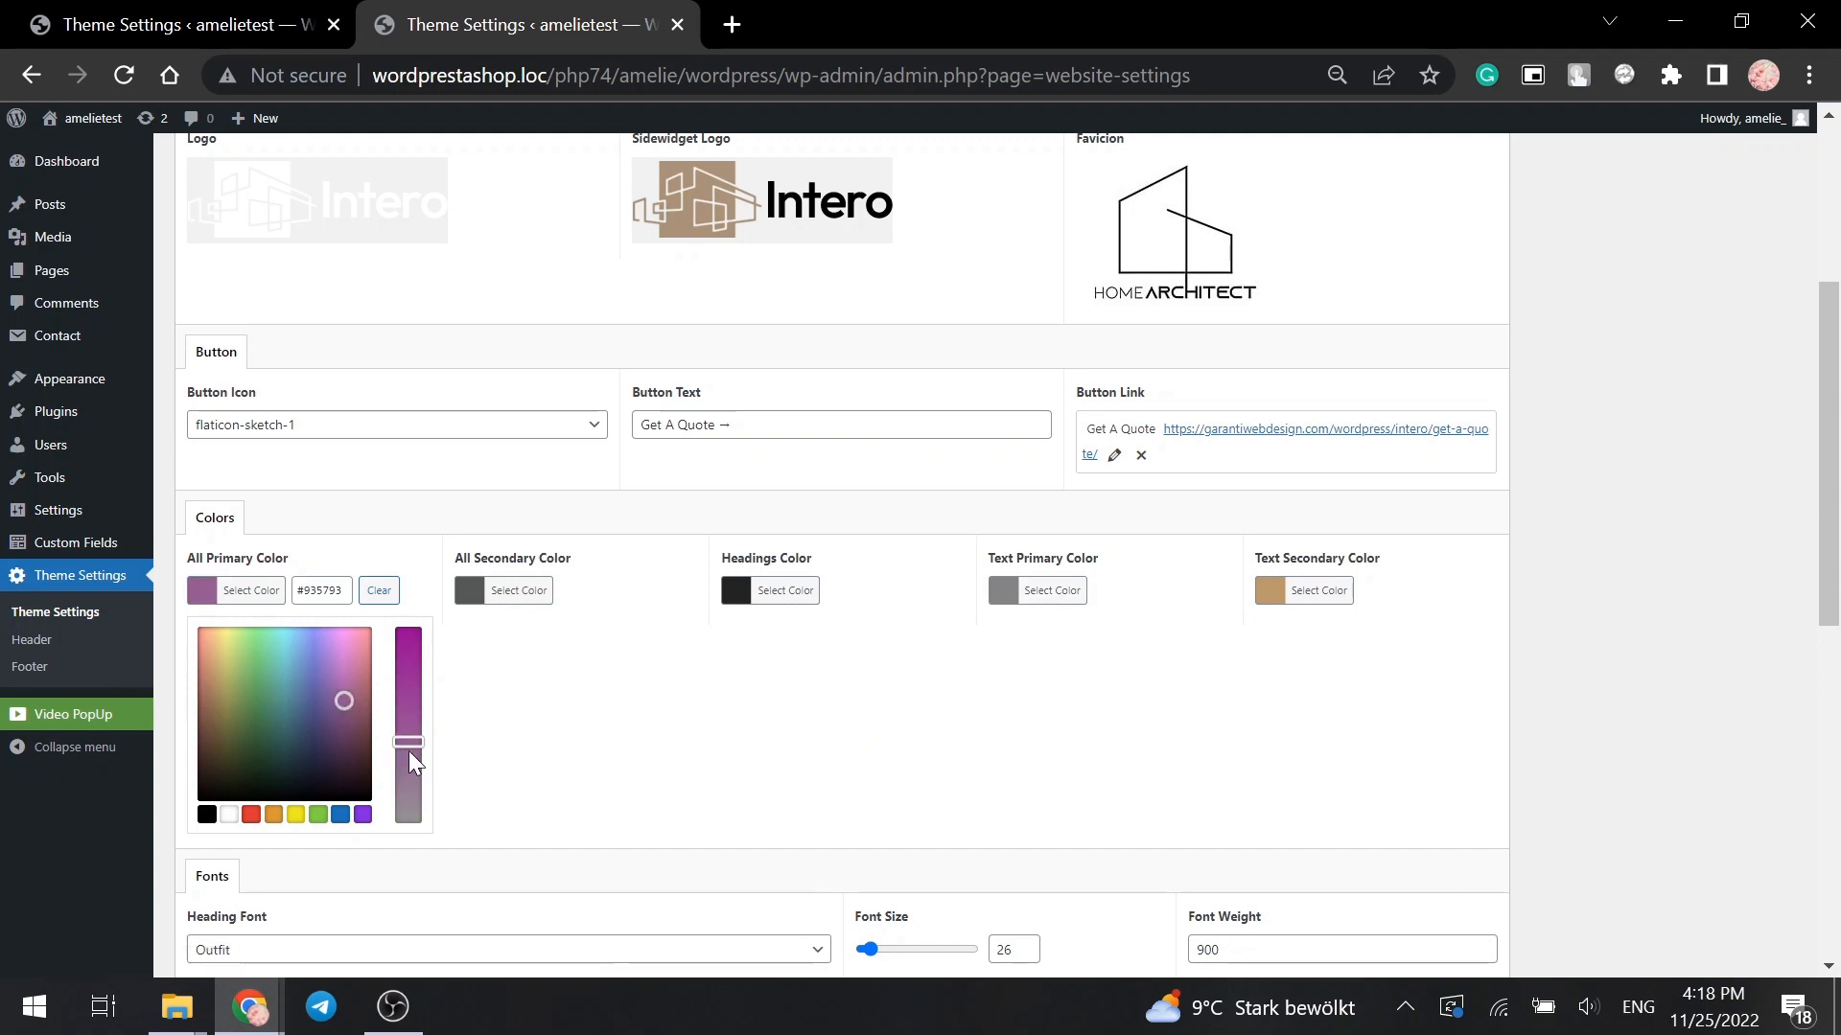
{"action": "left_click", "coordinate": [347, 680]}
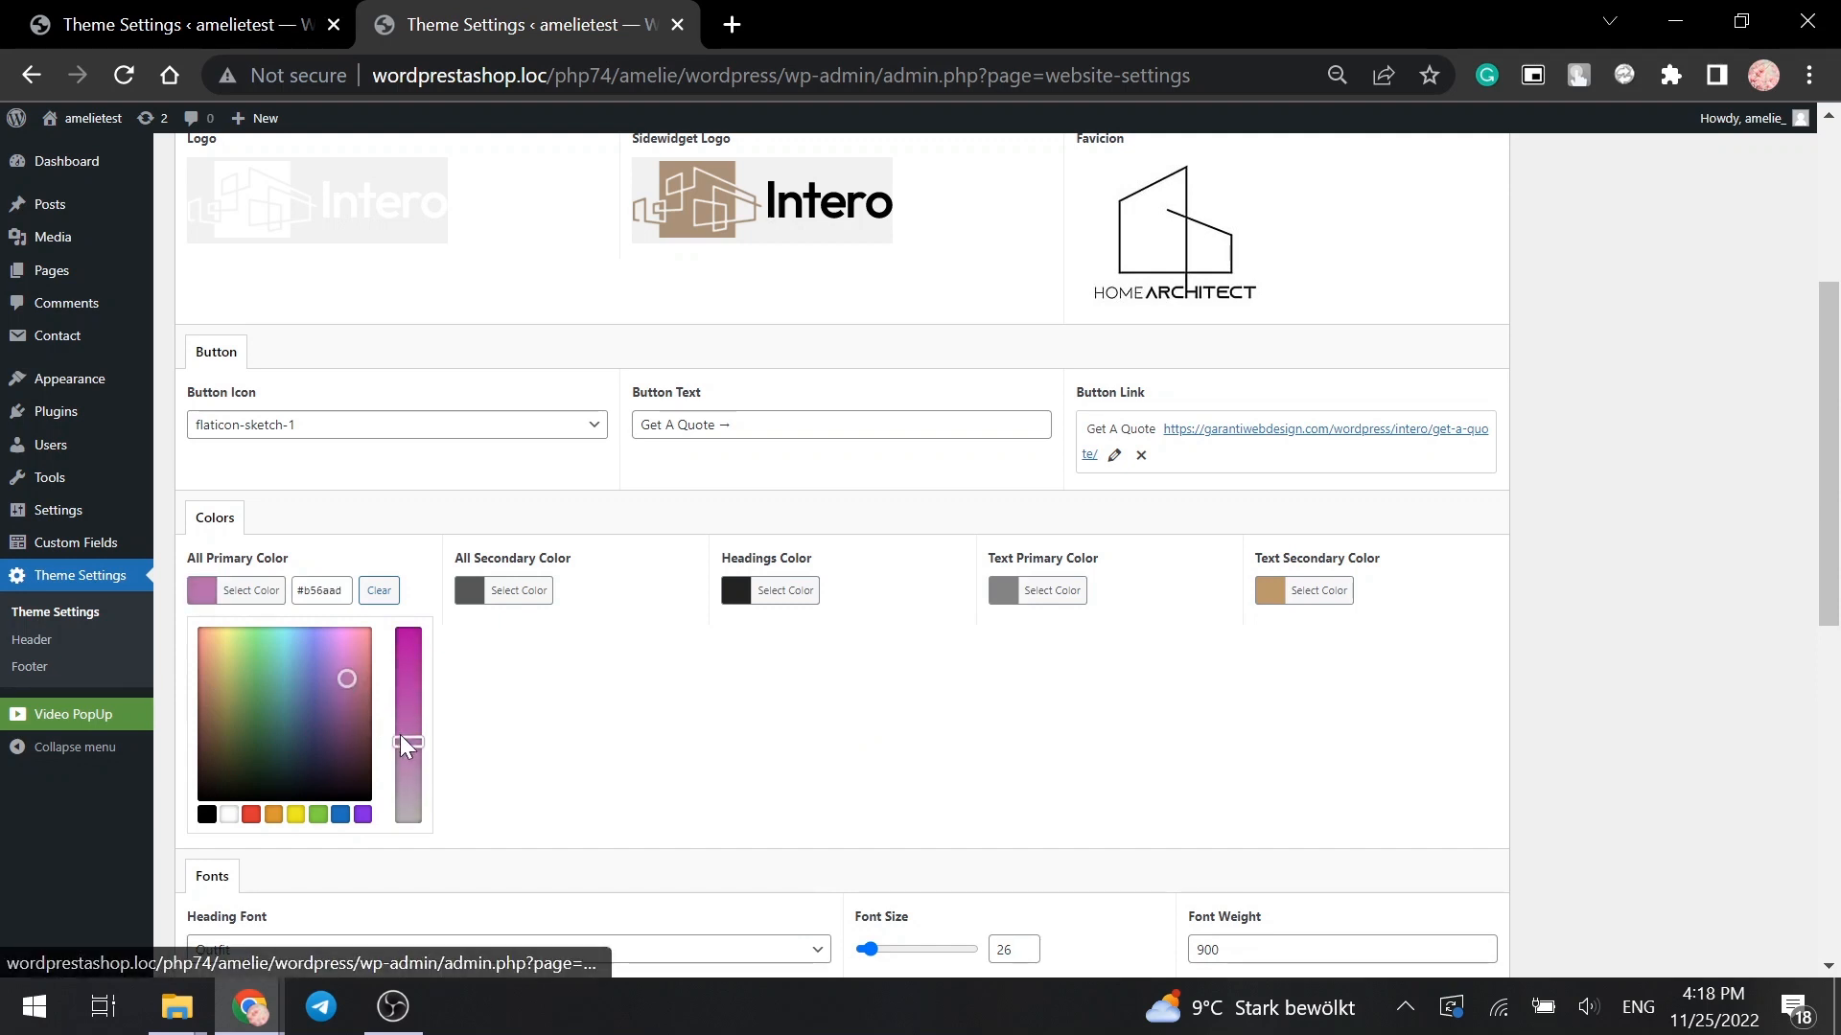
{"action": "left_click", "coordinate": [403, 754]}
{"action": "left_click", "coordinate": [492, 594]}
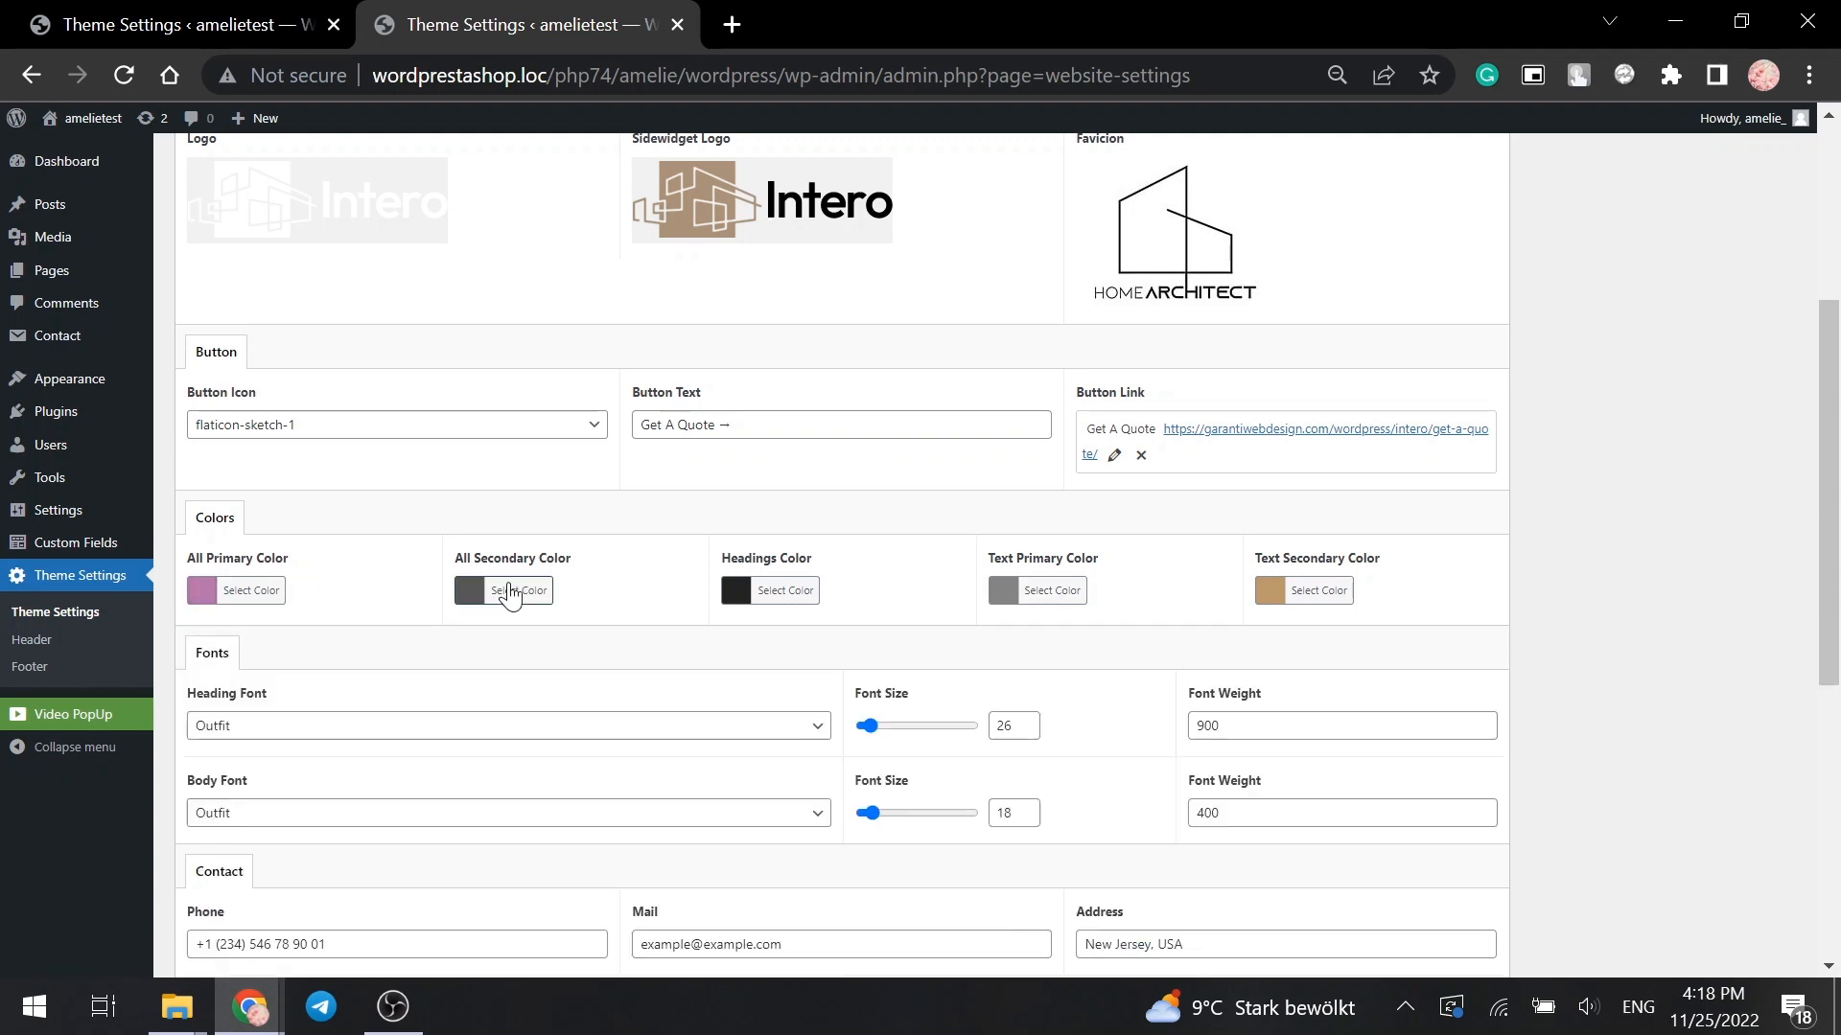
{"action": "left_click", "coordinate": [475, 703]}
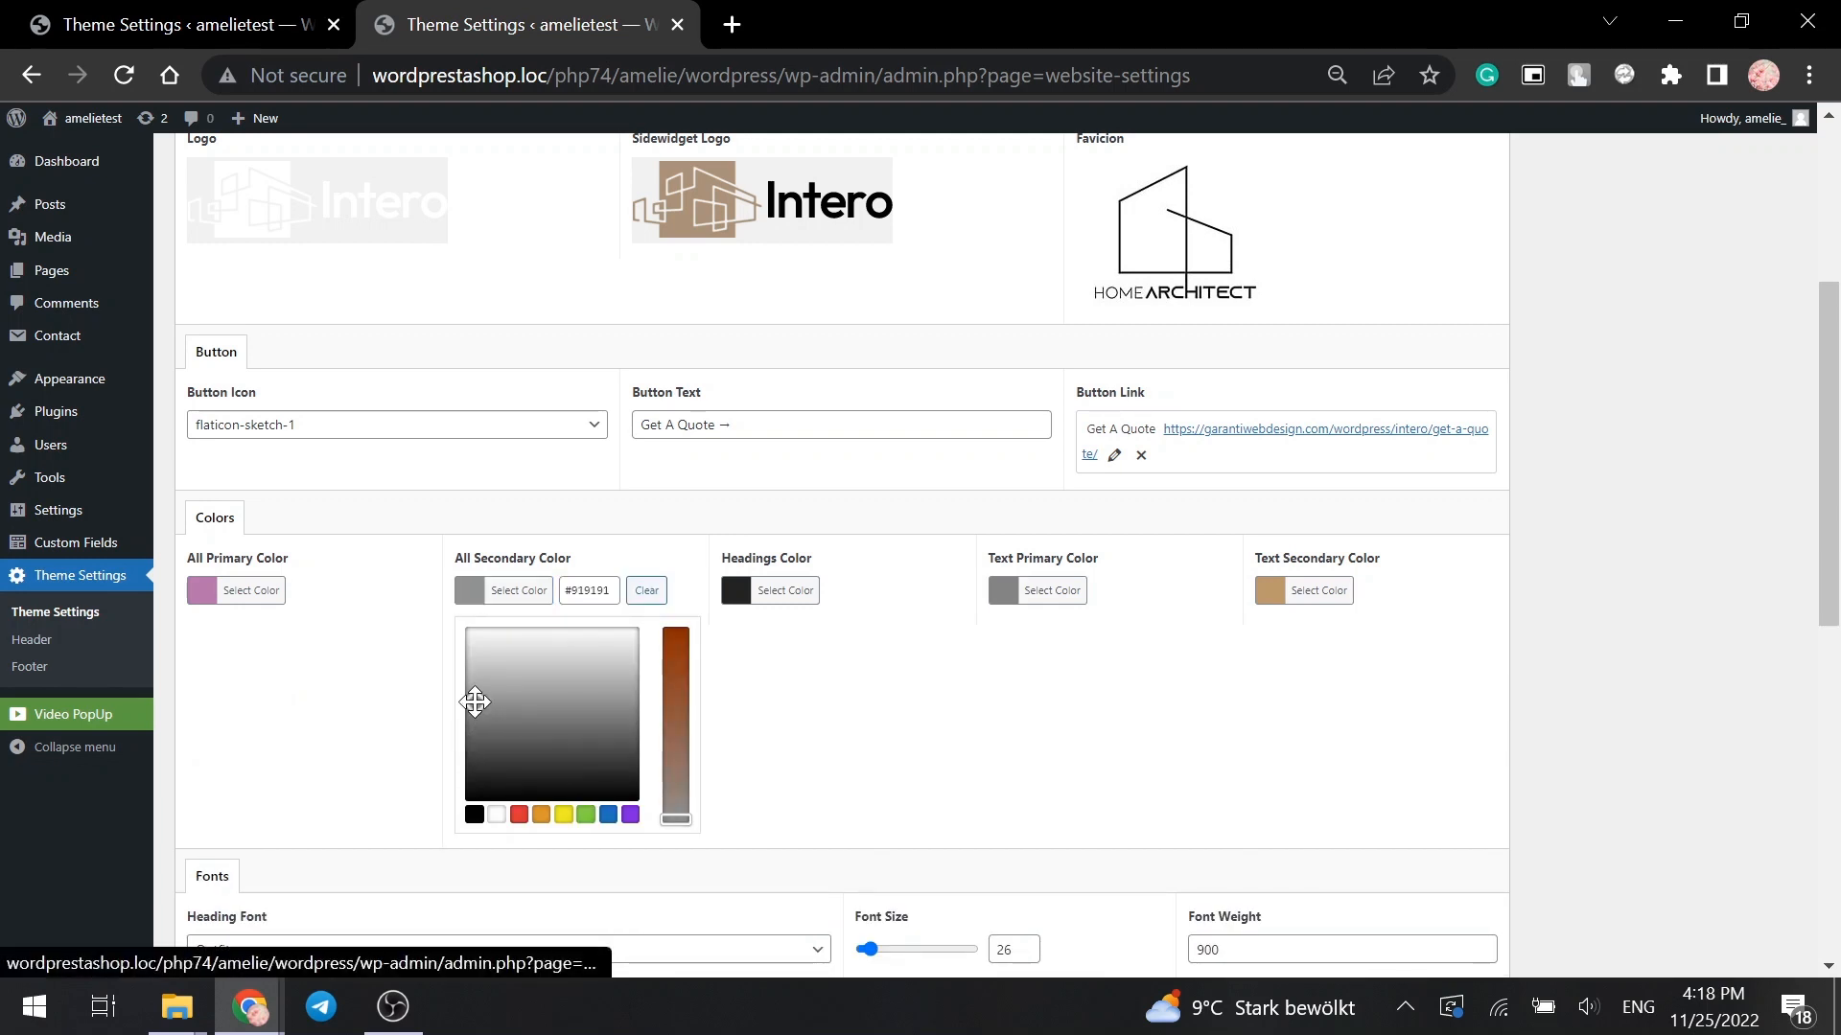
{"action": "left_click", "coordinate": [817, 744]}
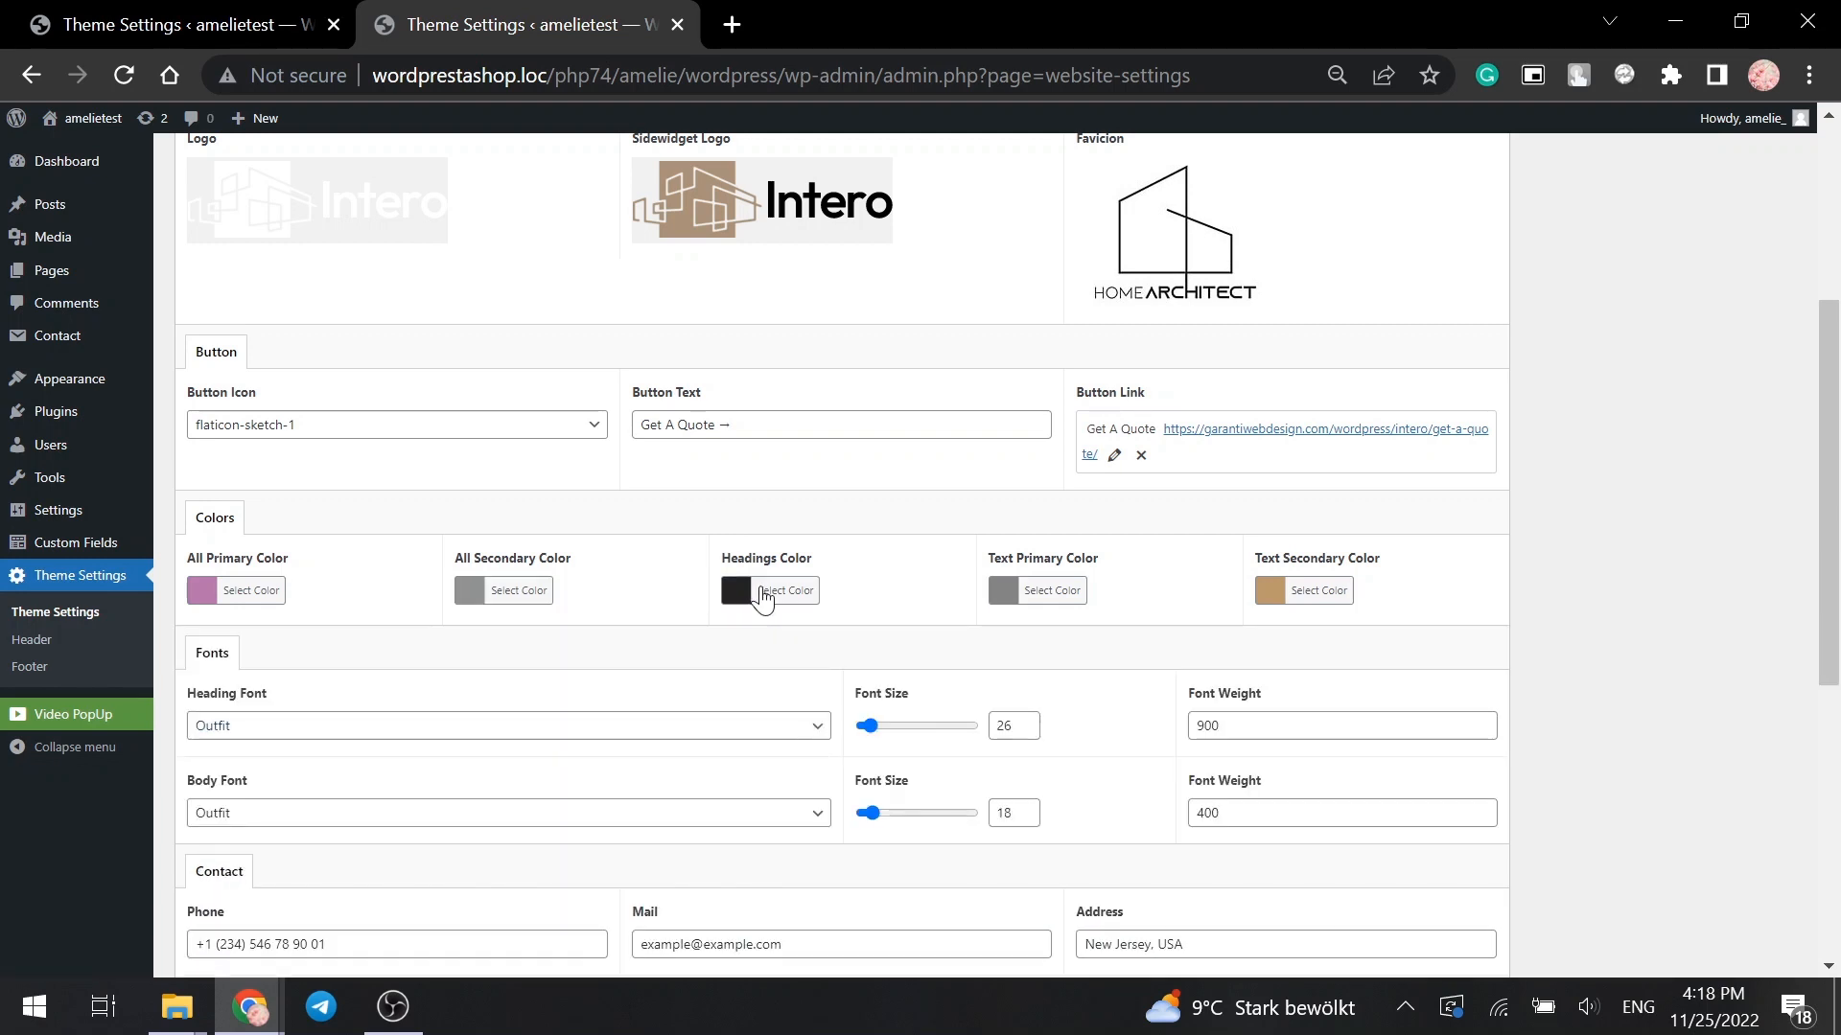
- Set the headings colour to #565656, primary text to dark grey #515151, and secondary text to pink
{"action": "left_click", "coordinate": [762, 595]}
{"action": "left_click", "coordinate": [753, 743]}
{"action": "left_click", "coordinate": [1072, 732]}
{"action": "left_click", "coordinate": [1052, 594]}
{"action": "left_click", "coordinate": [1141, 745]}
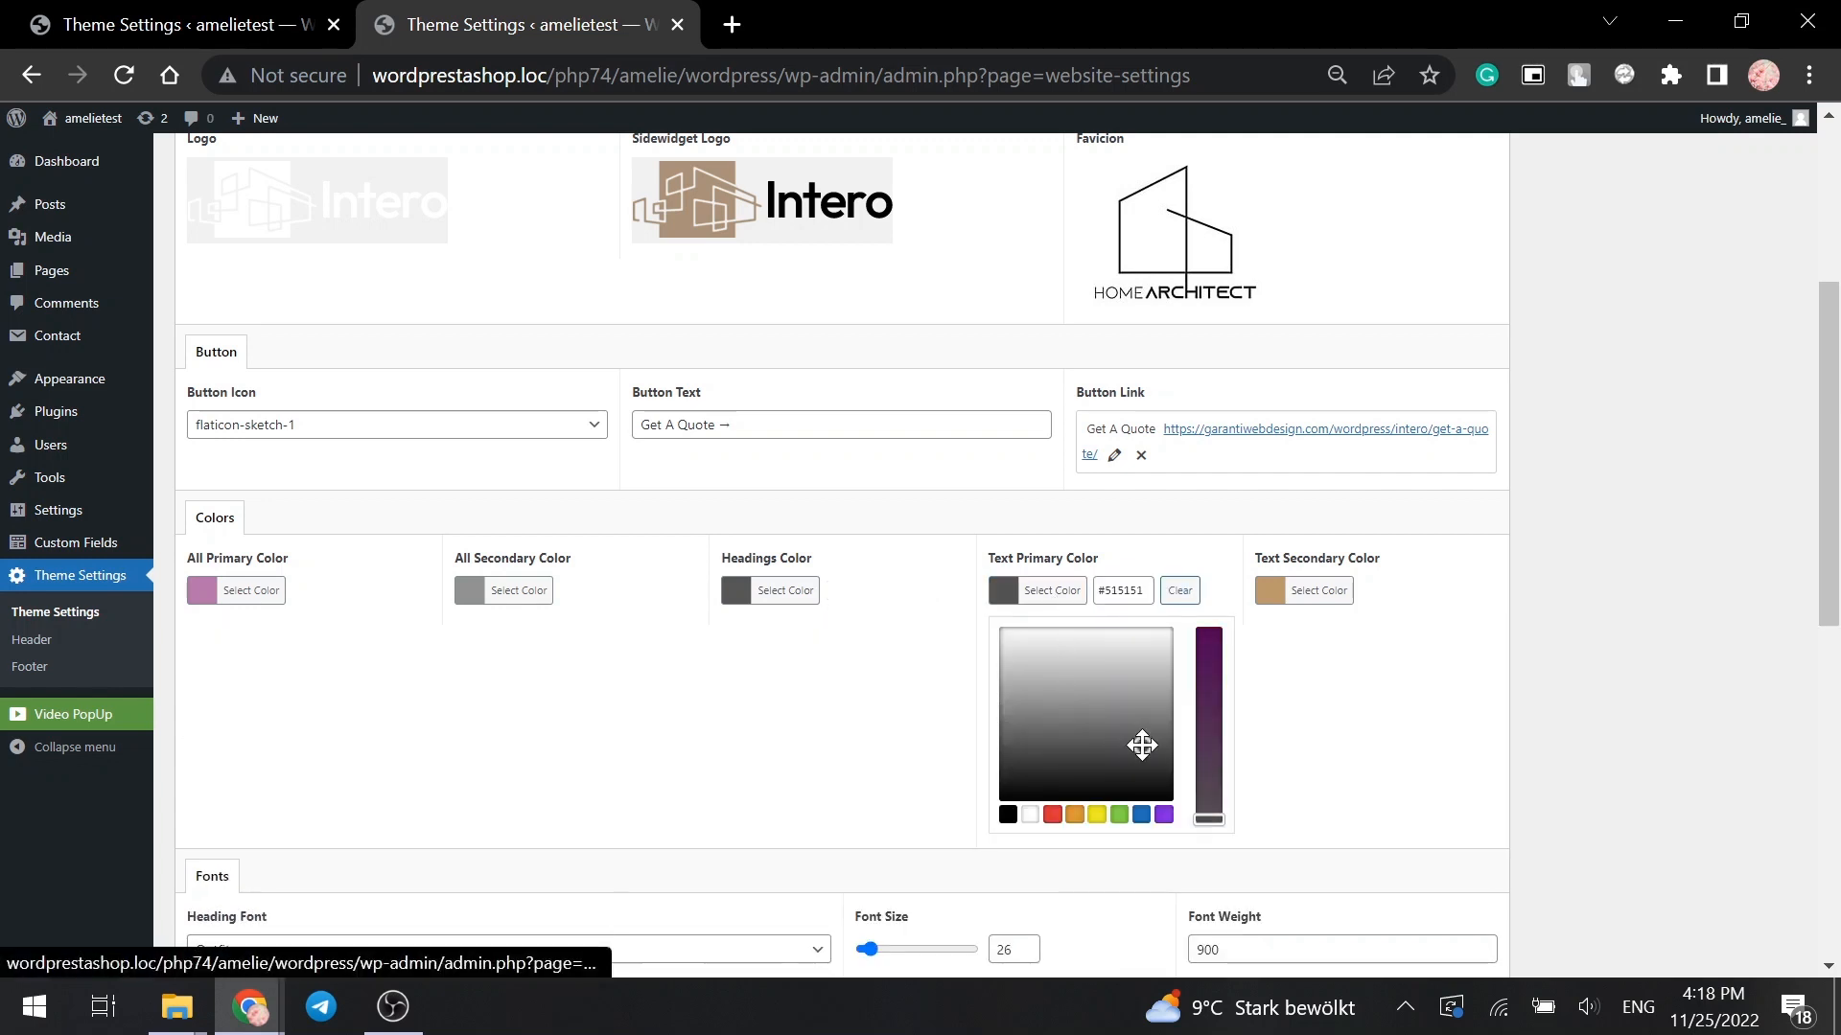
{"action": "left_click", "coordinate": [1321, 688]}
{"action": "left_click", "coordinate": [1306, 594]}
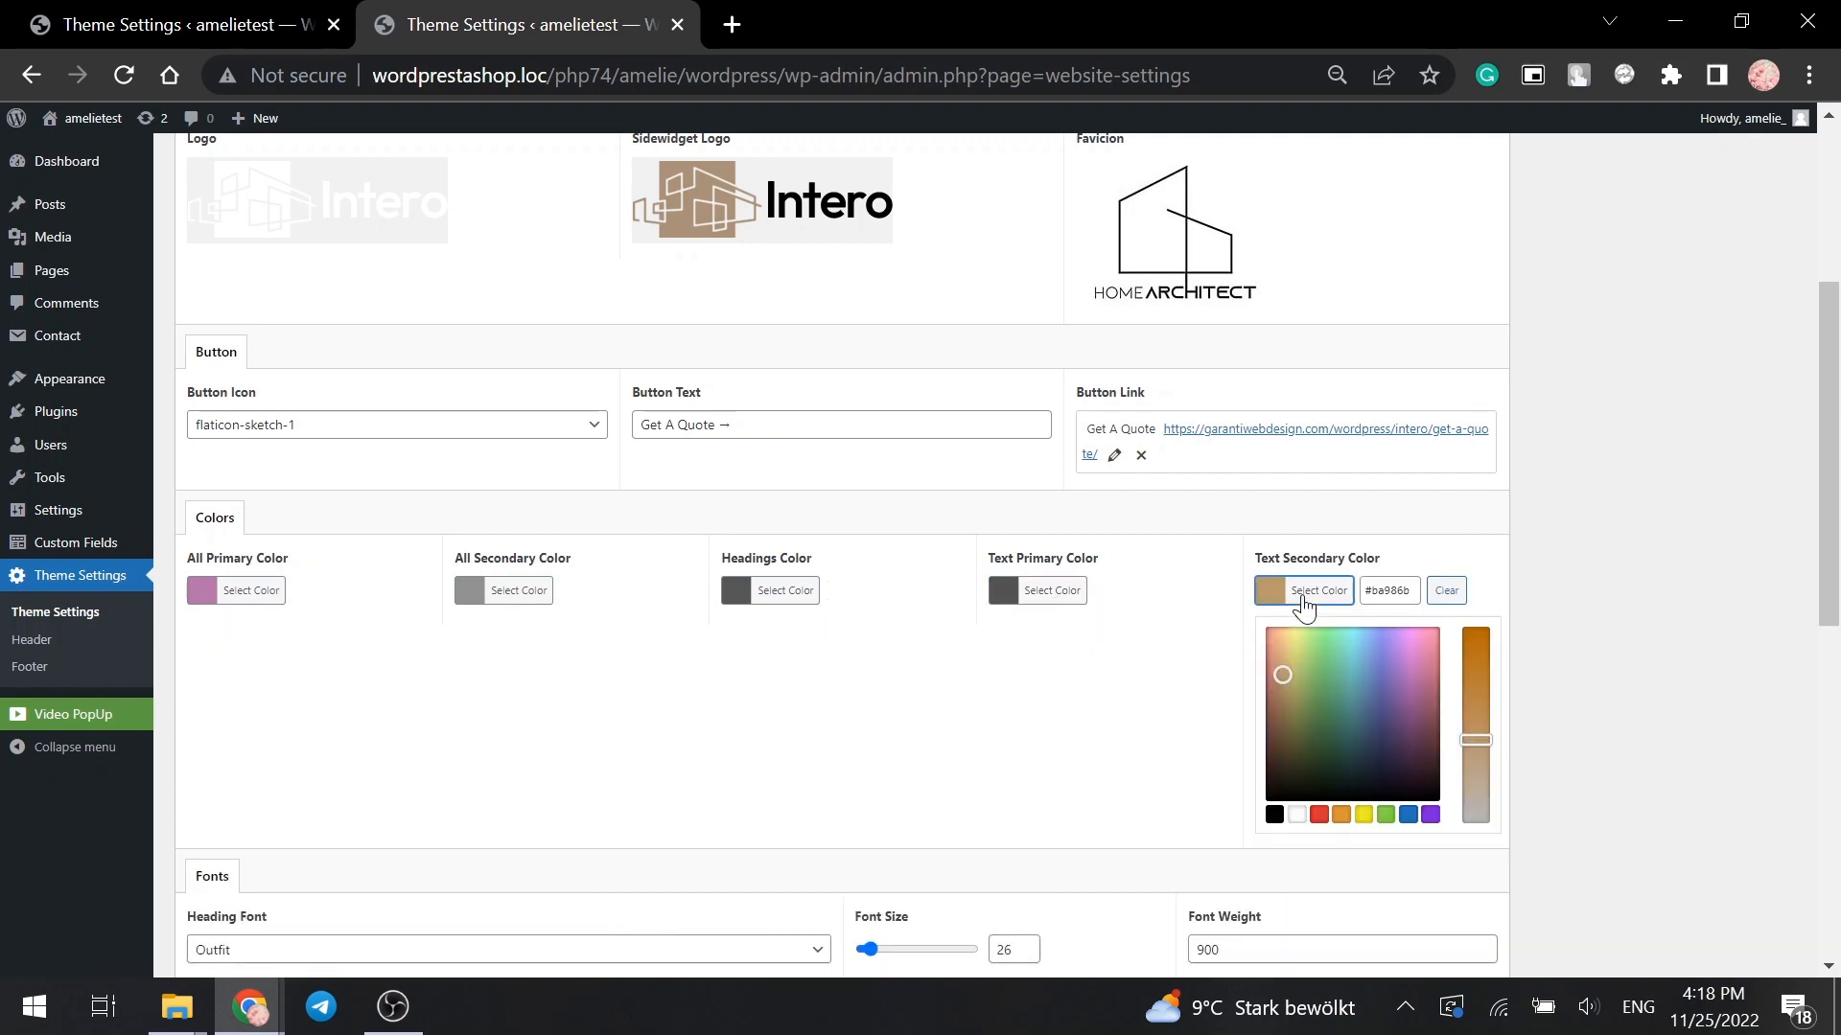
{"action": "left_click", "coordinate": [1407, 653]}
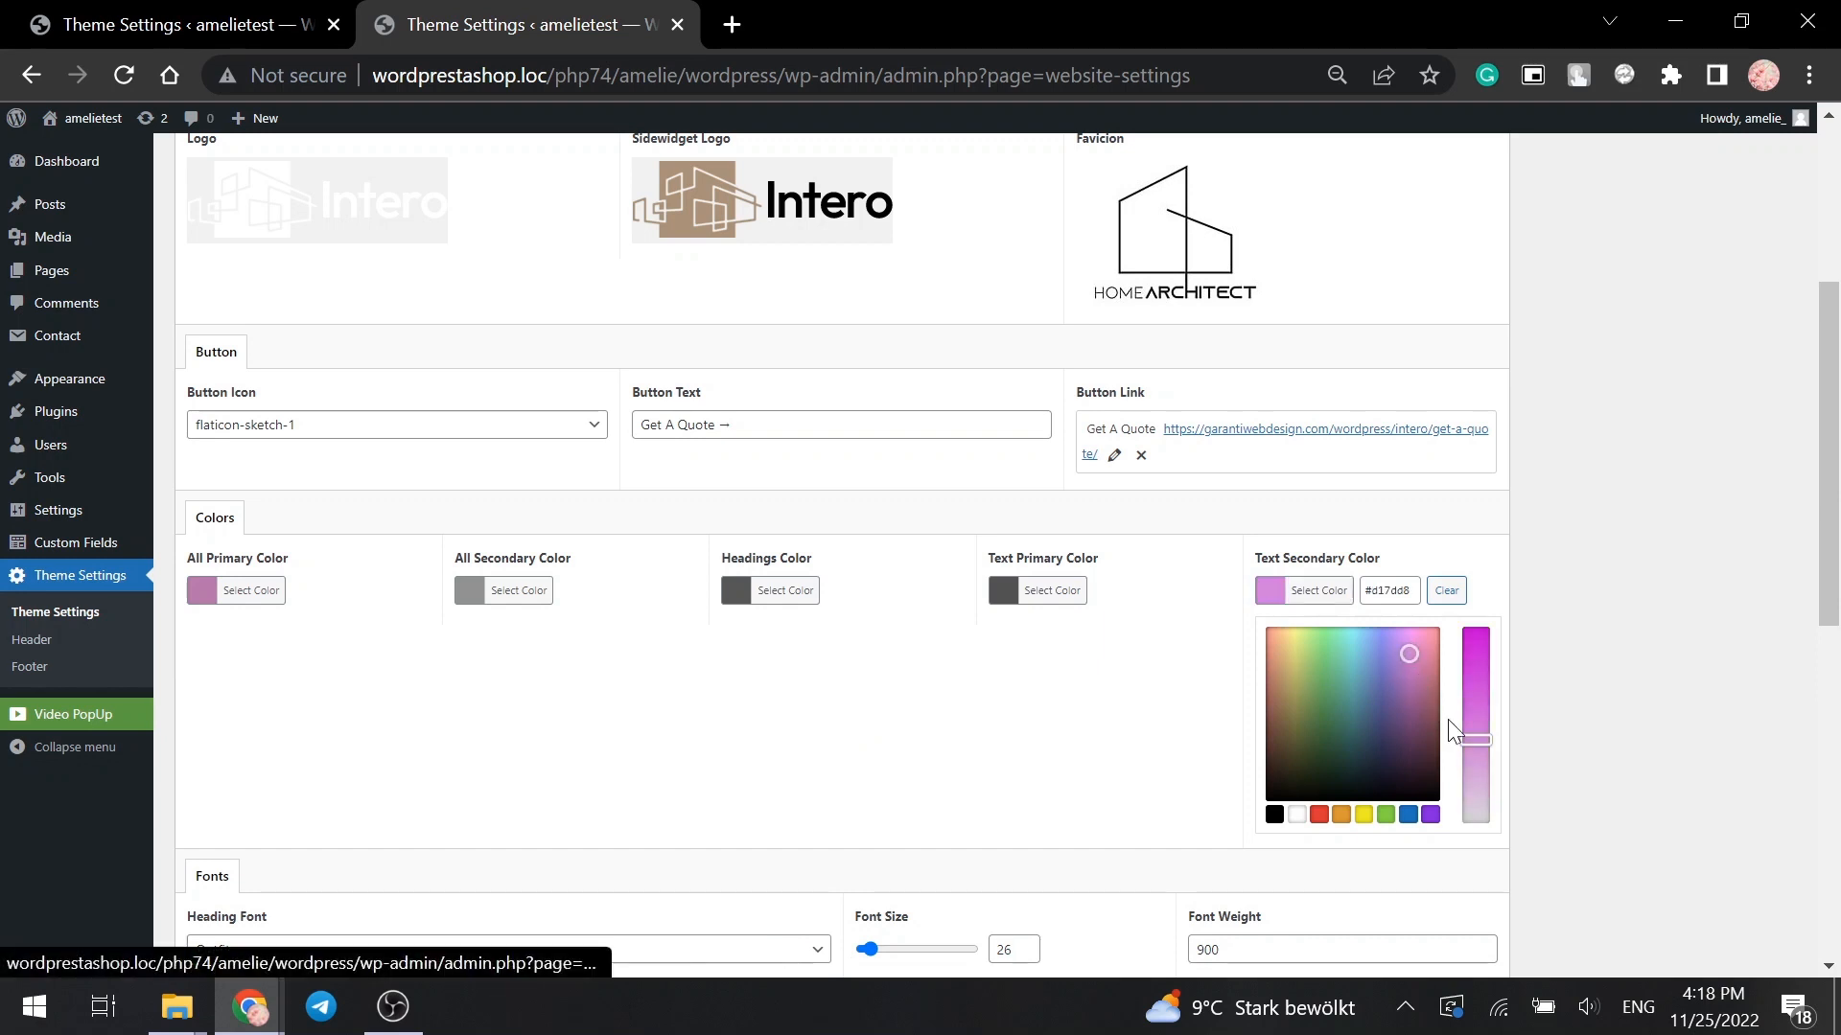
{"action": "left_click", "coordinate": [1475, 726]}
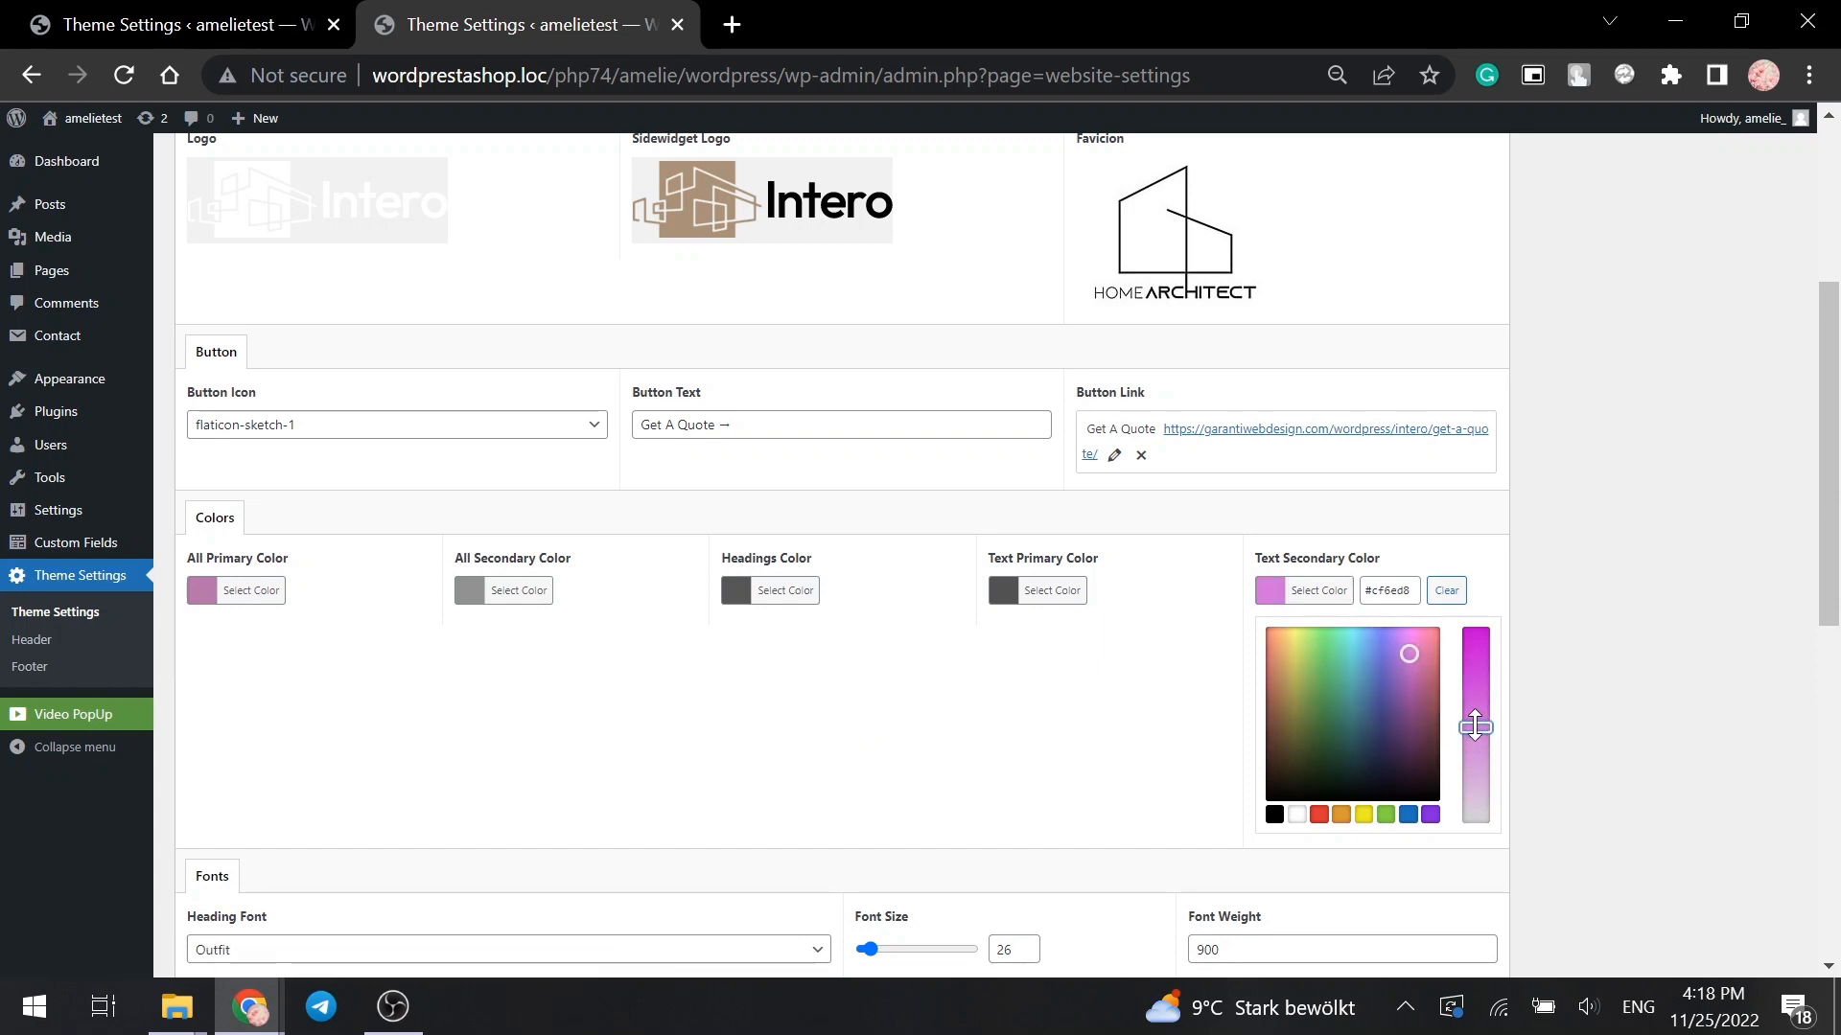
{"action": "left_click", "coordinate": [1117, 731]}
- Use Thunder ExtraBold at size 39 for headings and Bitter at 25 for body text
{"action": "left_click", "coordinate": [583, 728]}
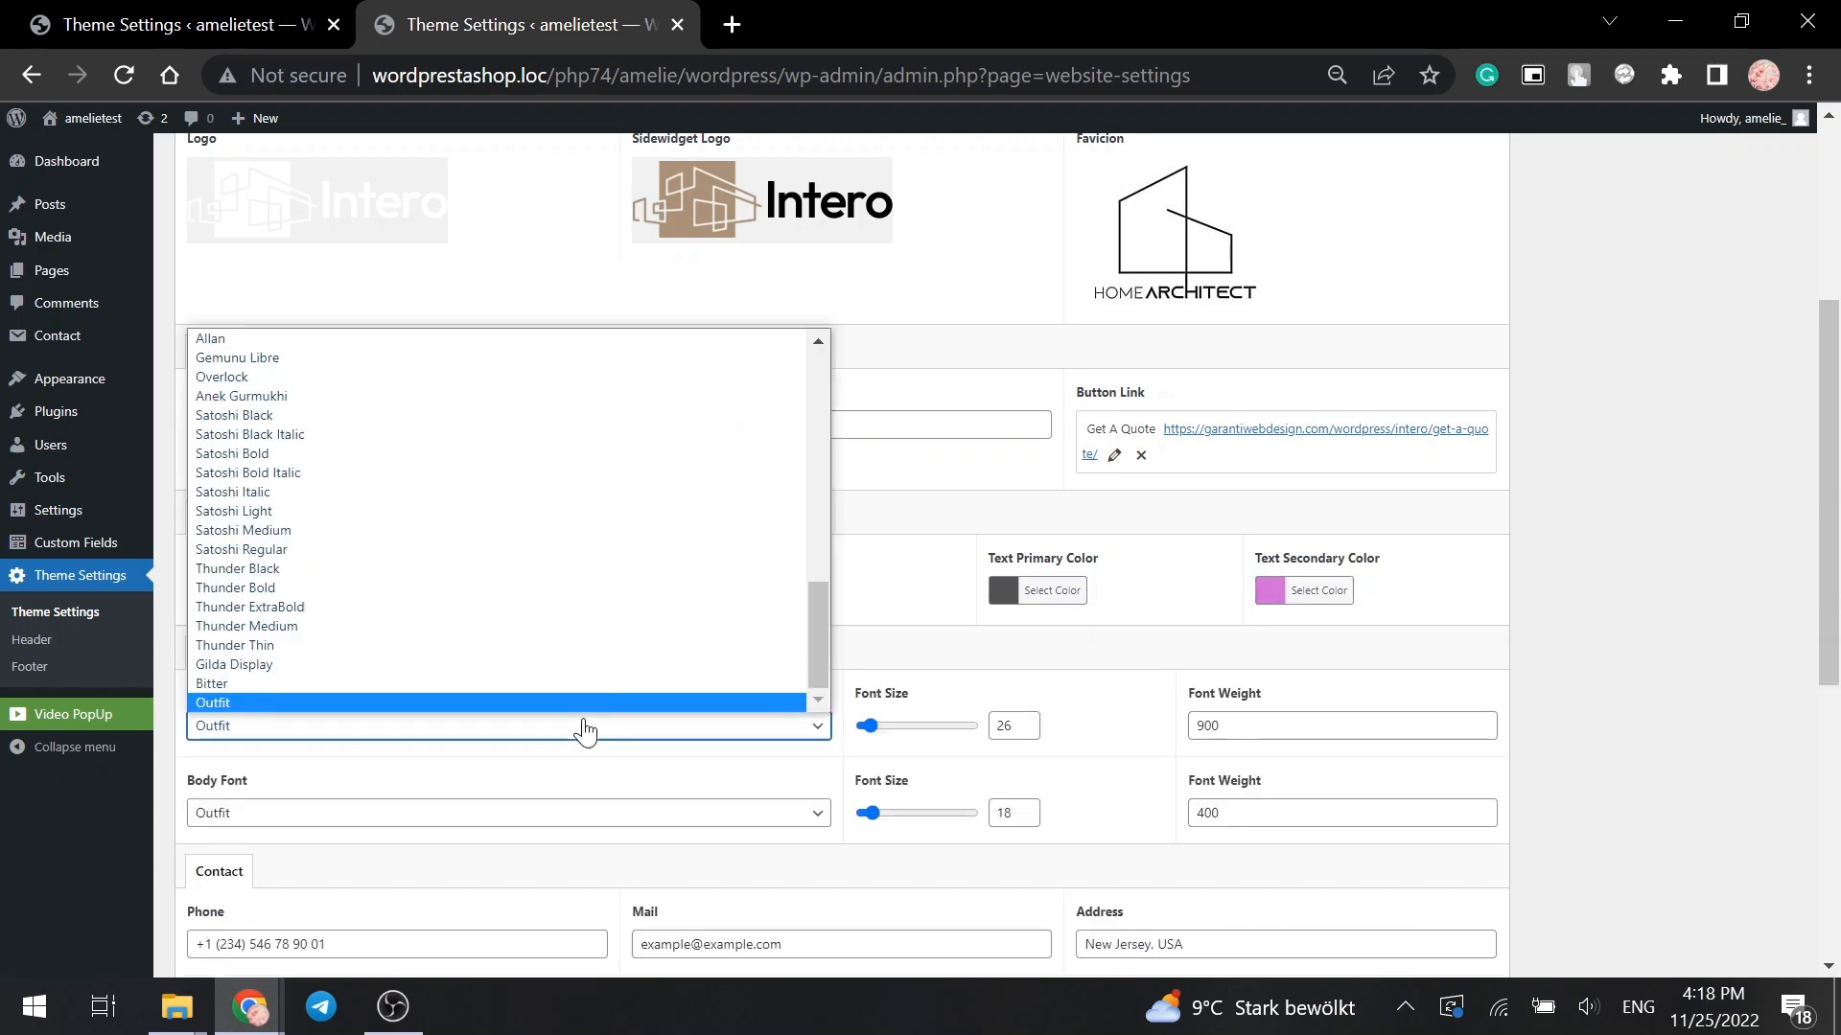
{"action": "left_click", "coordinate": [404, 607]}
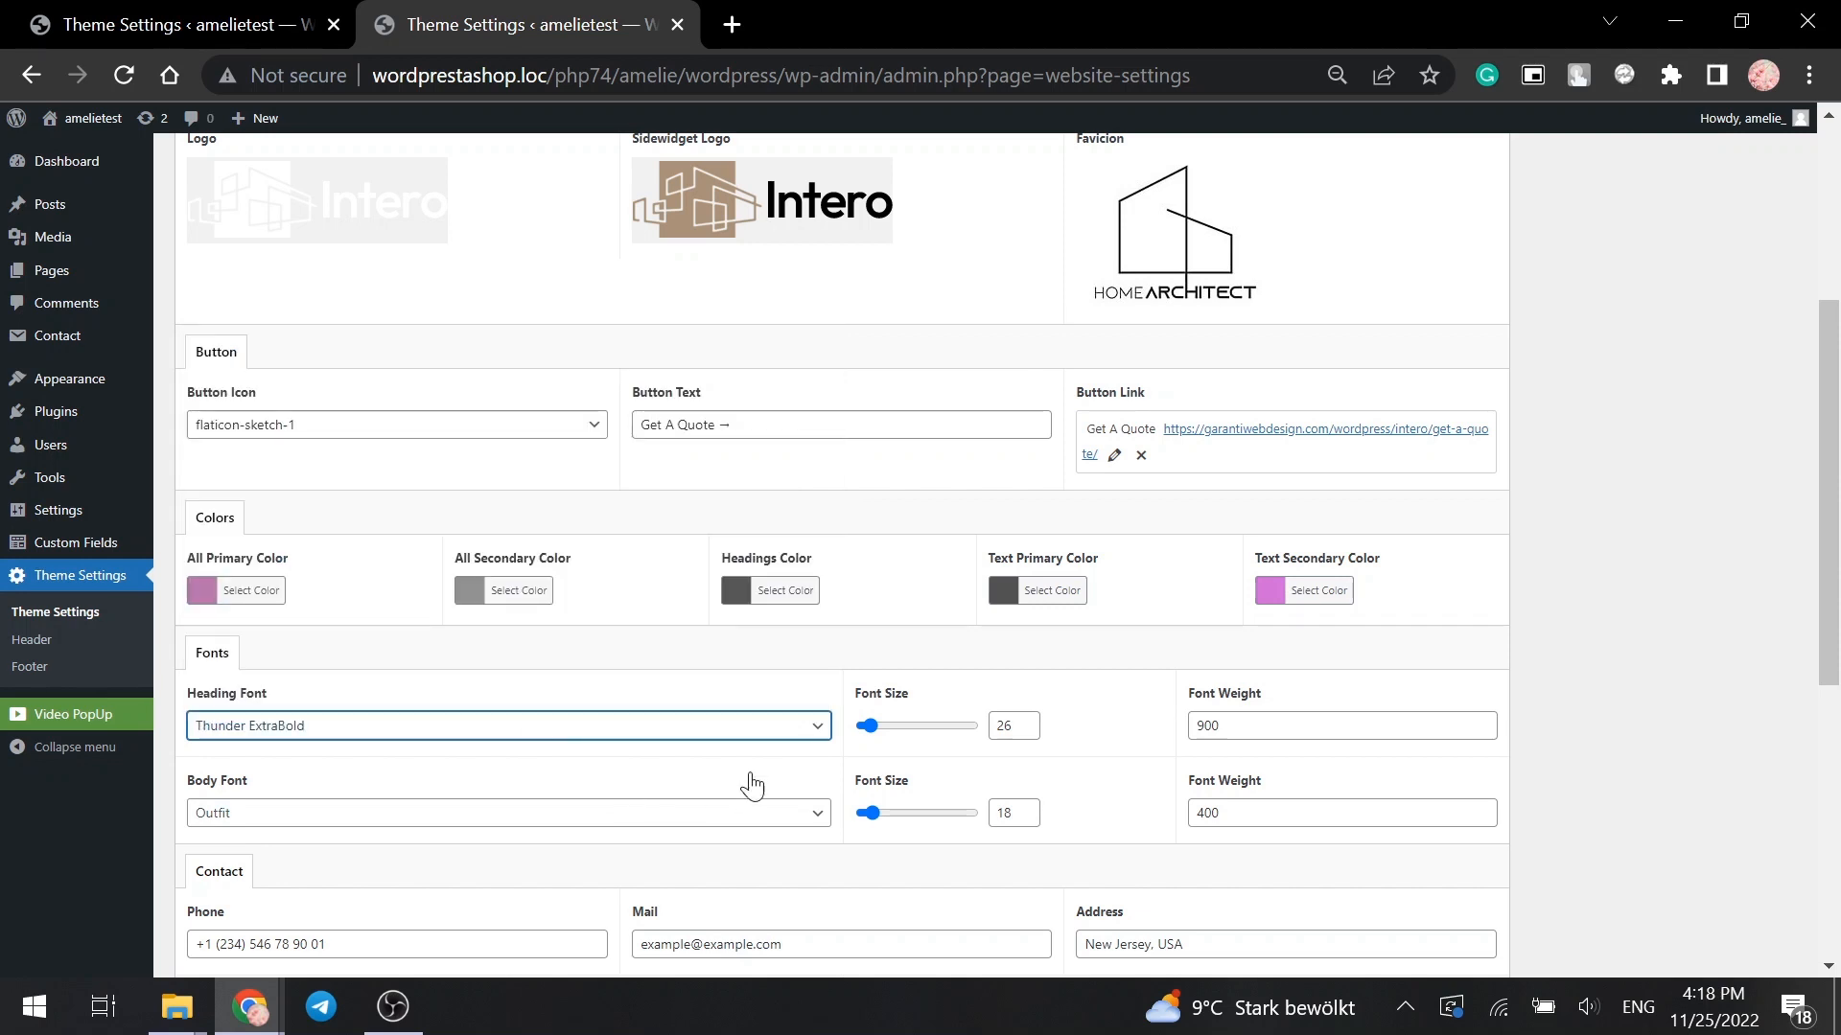
{"action": "left_click_drag", "start_coordinate": [868, 725], "coordinate": [884, 728]}
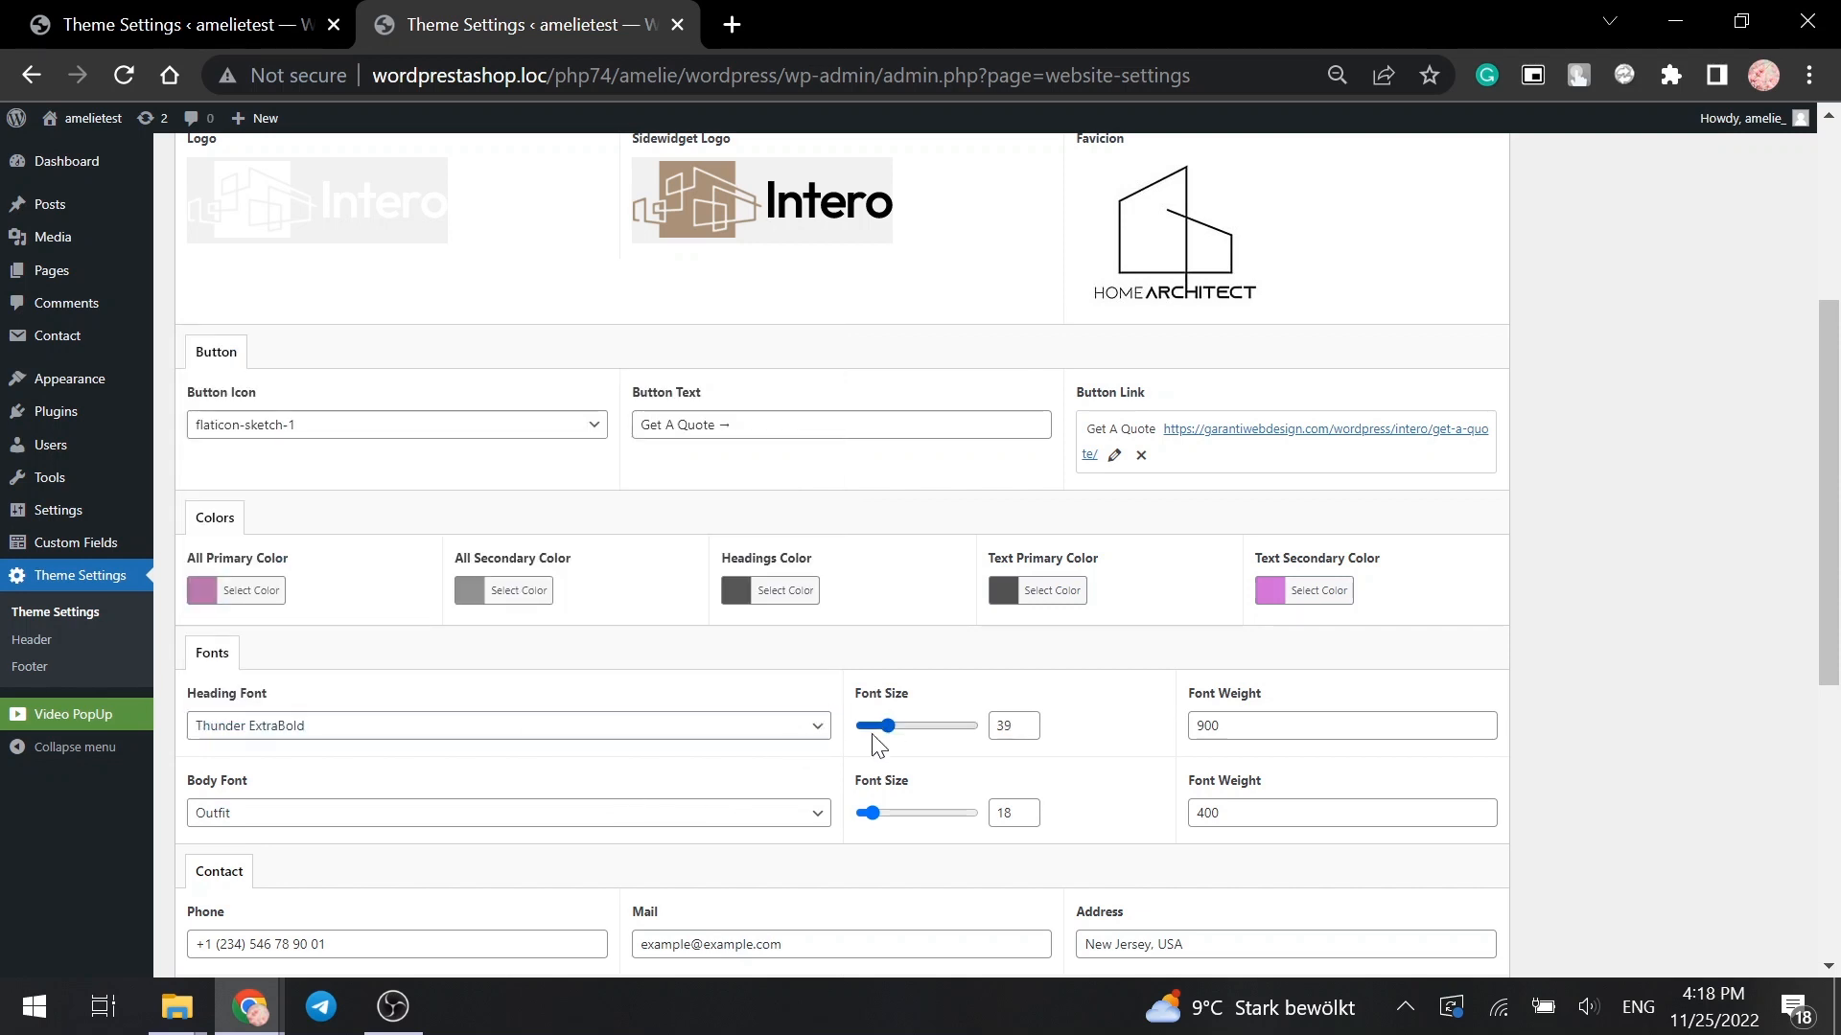
{"action": "left_click", "coordinate": [665, 815]}
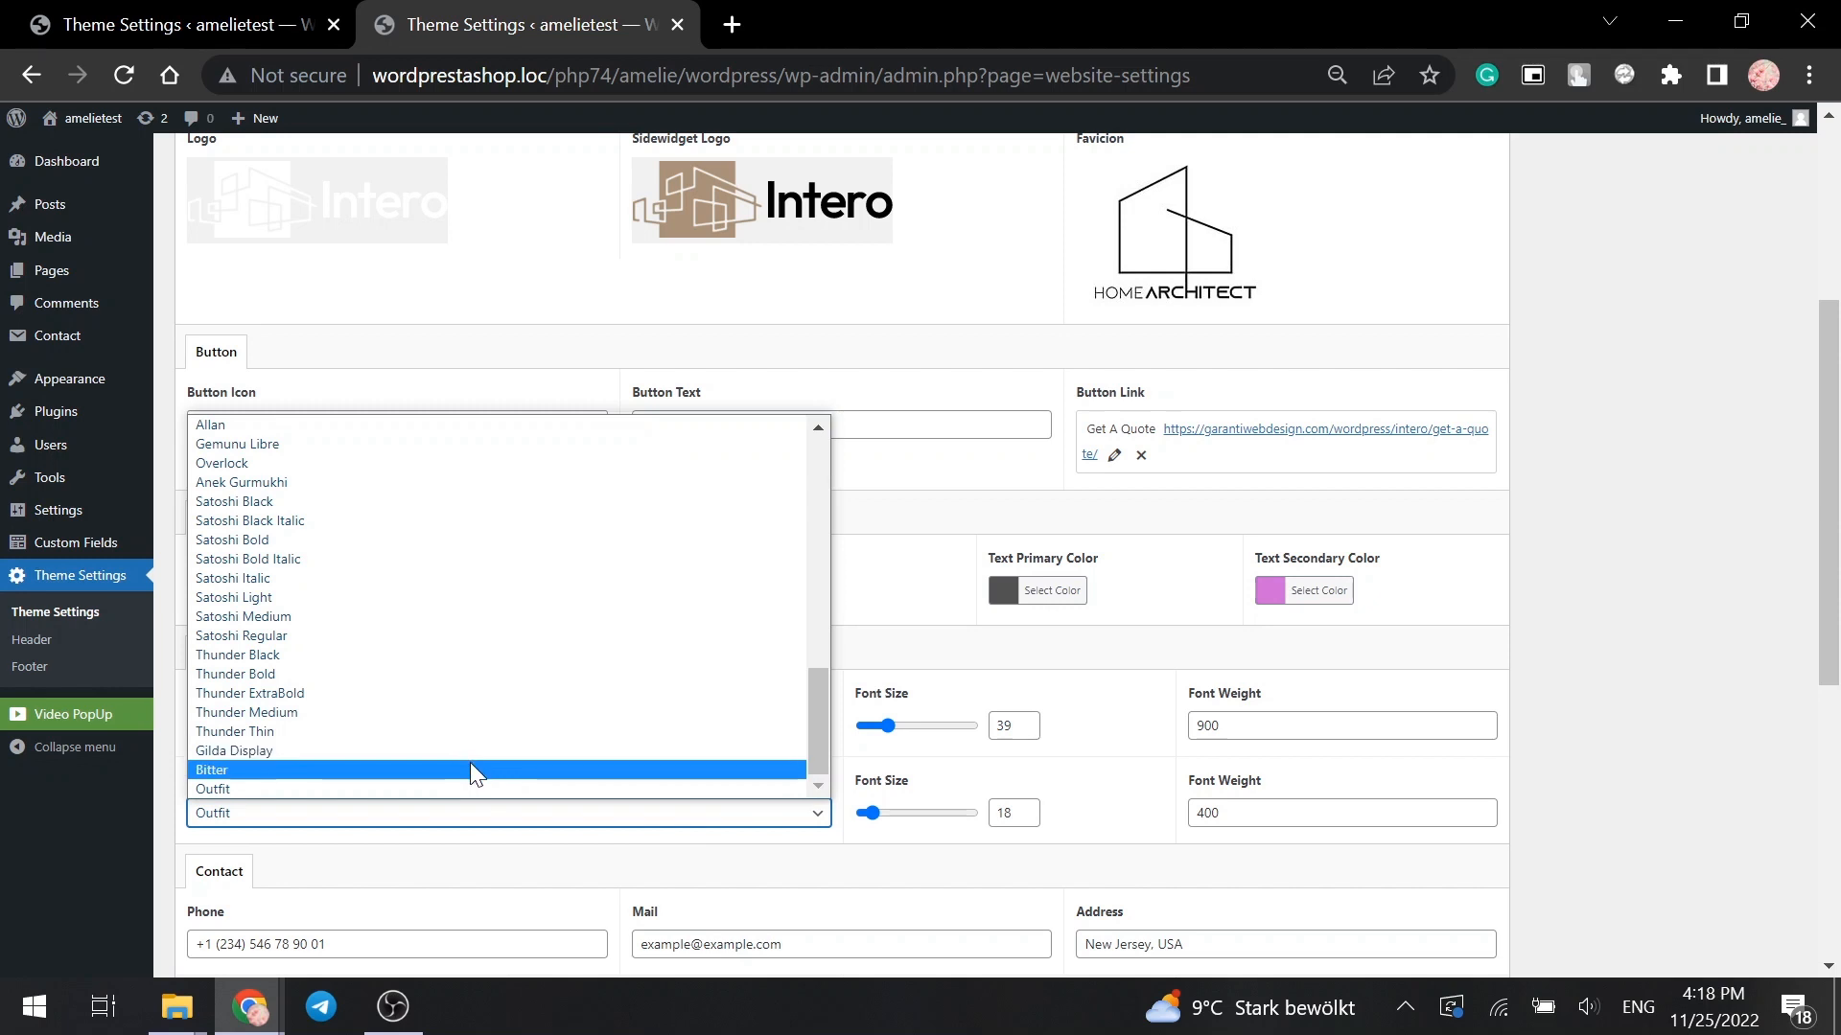
{"action": "left_click", "coordinate": [470, 768]}
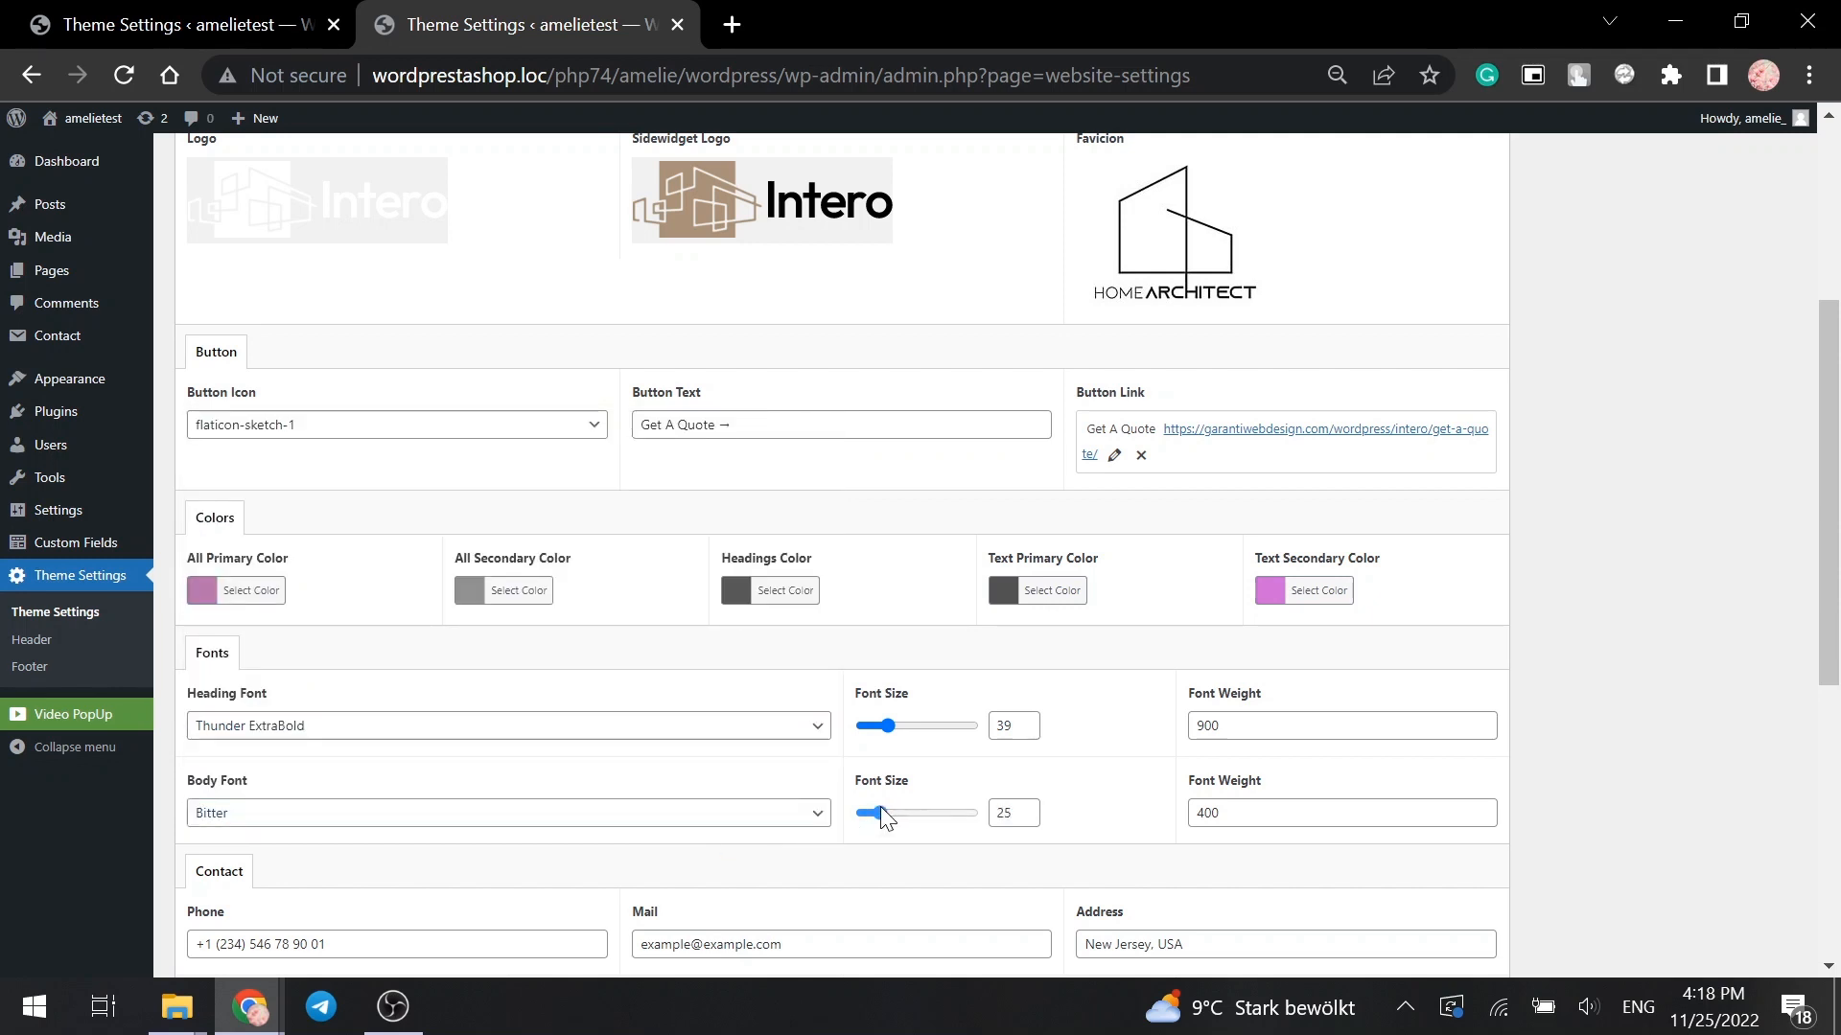
{"action": "scroll", "coordinate": [882, 815], "scroll_direction": "down", "scroll_amount": 3}
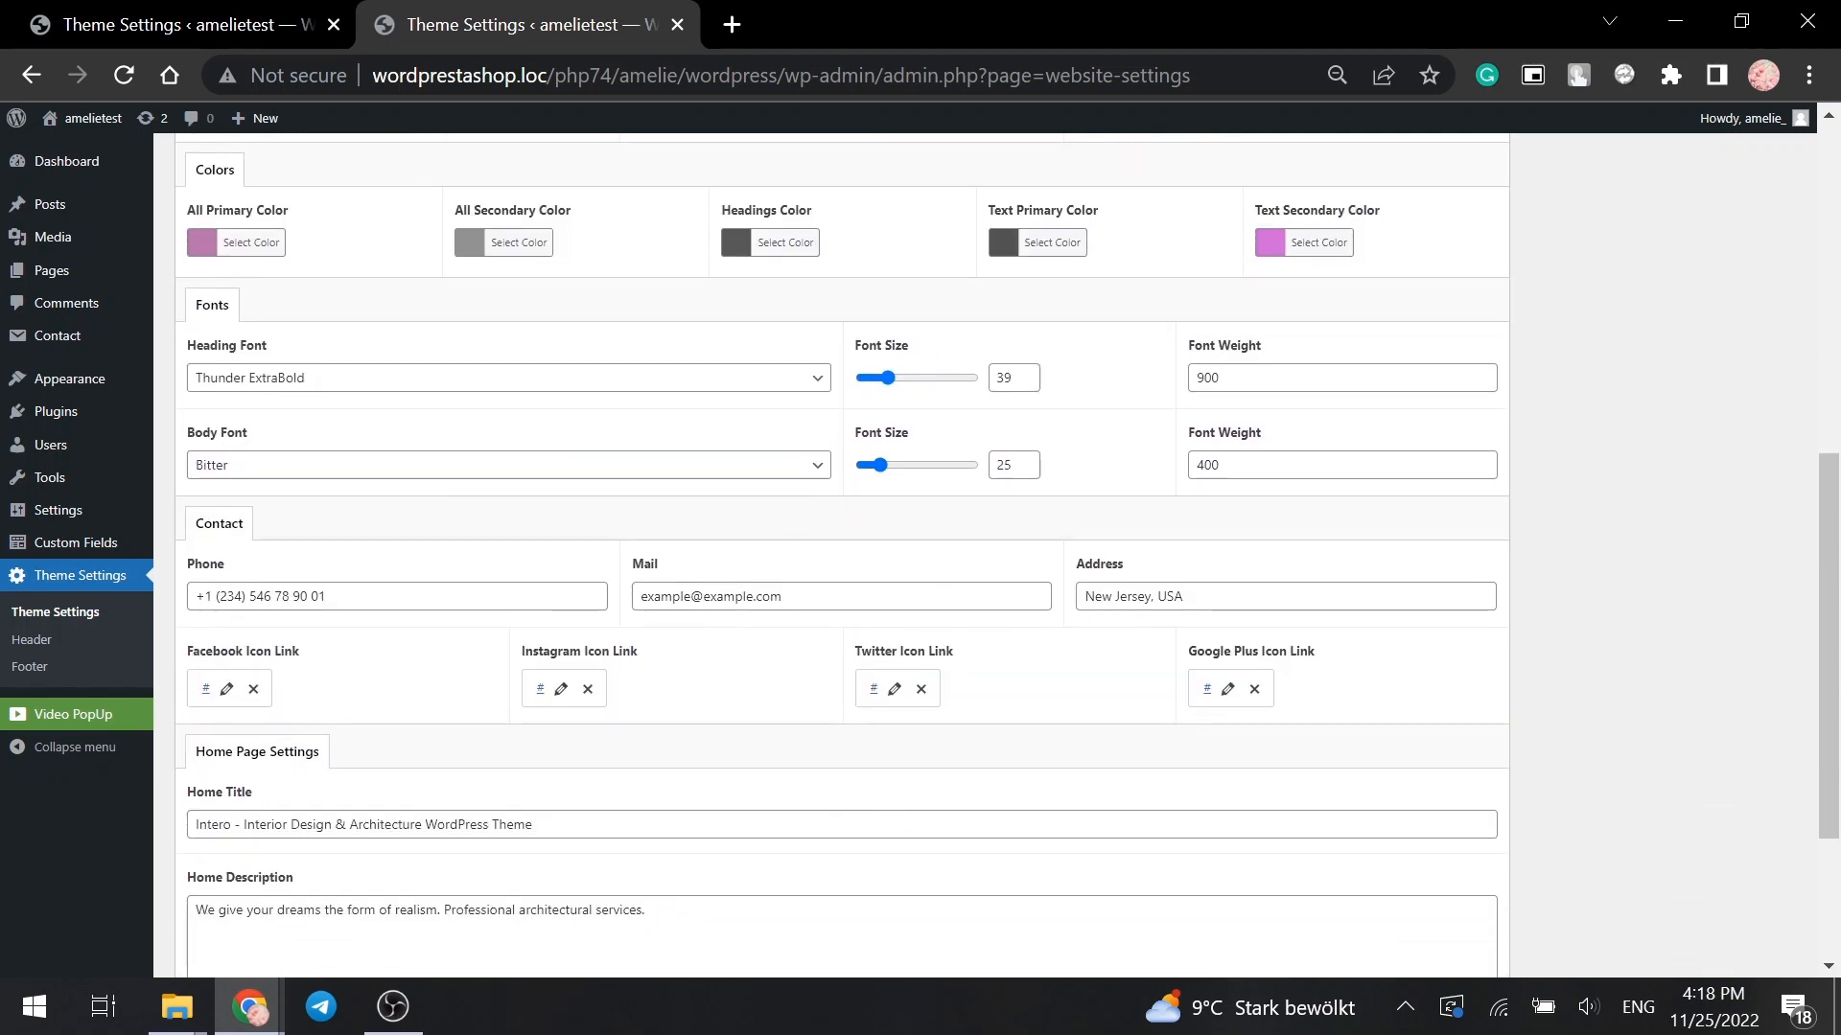
- Replace the contact phone number and e-mail with sample details and change the address city to Chicago
{"action": "left_click_drag", "start_coordinate": [205, 596], "coordinate": [331, 596]}
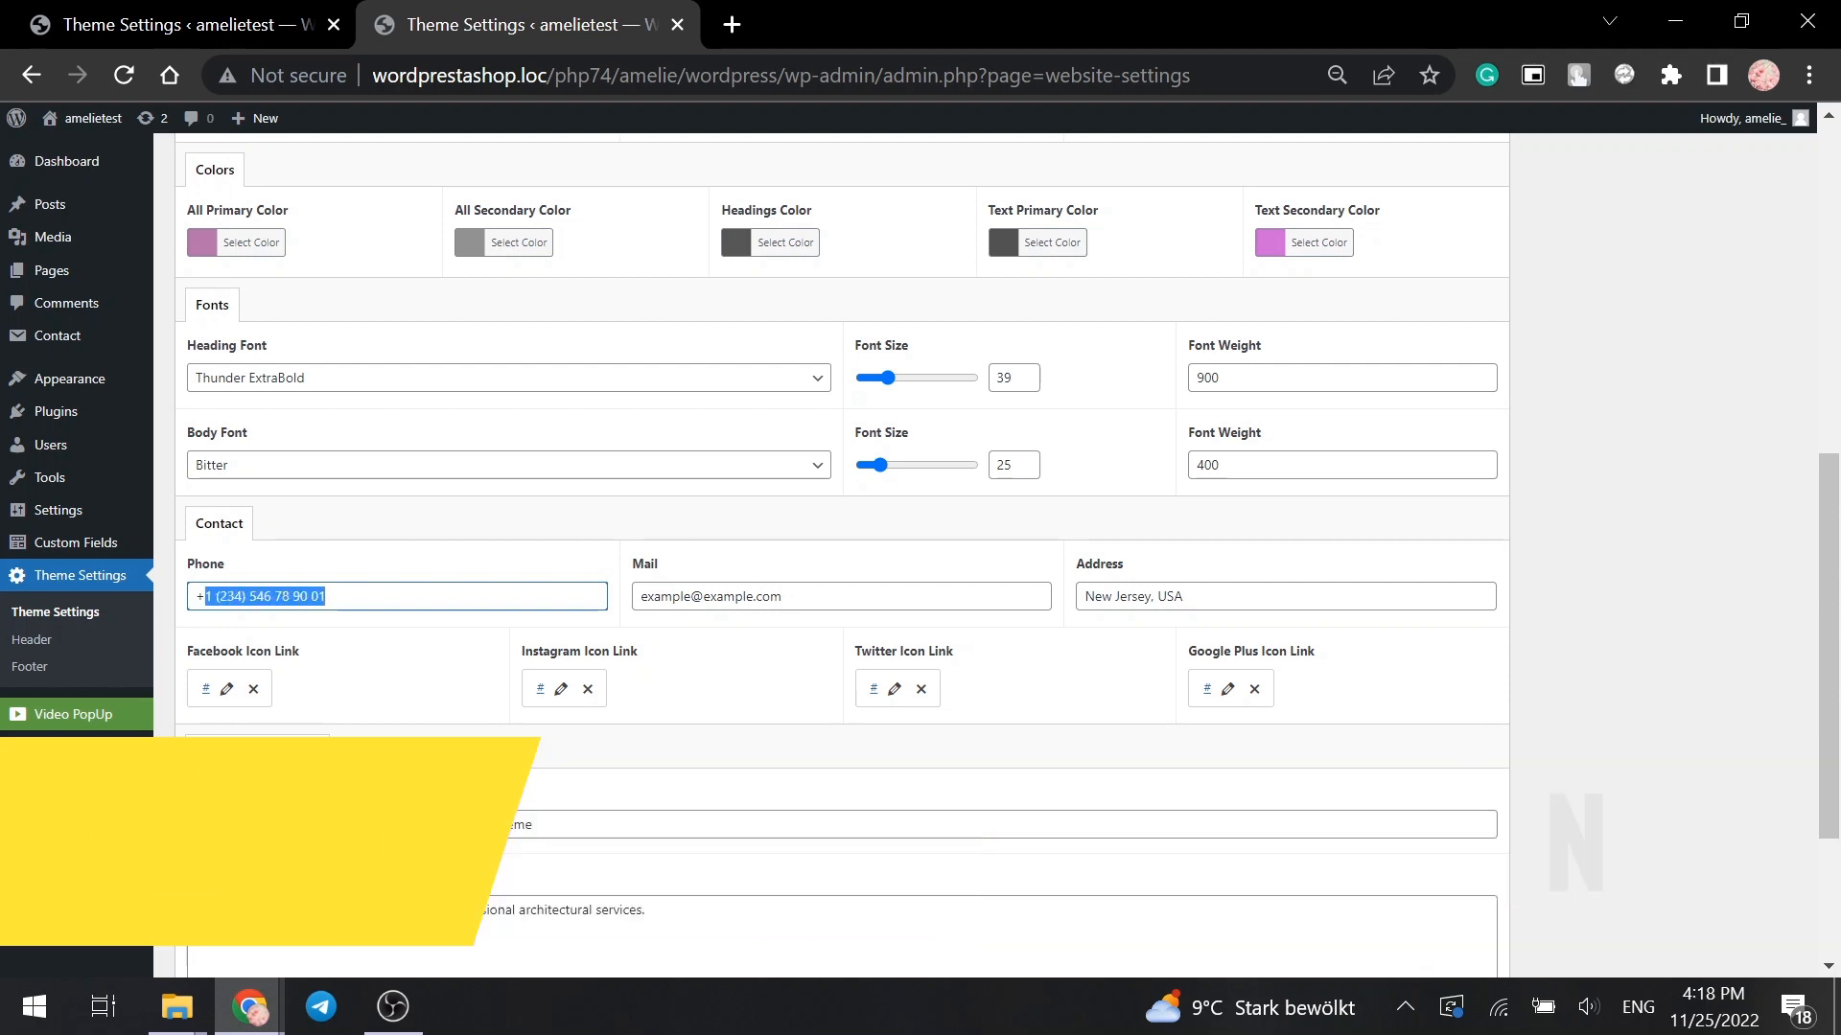
{"action": "type", "text": "2 ("}
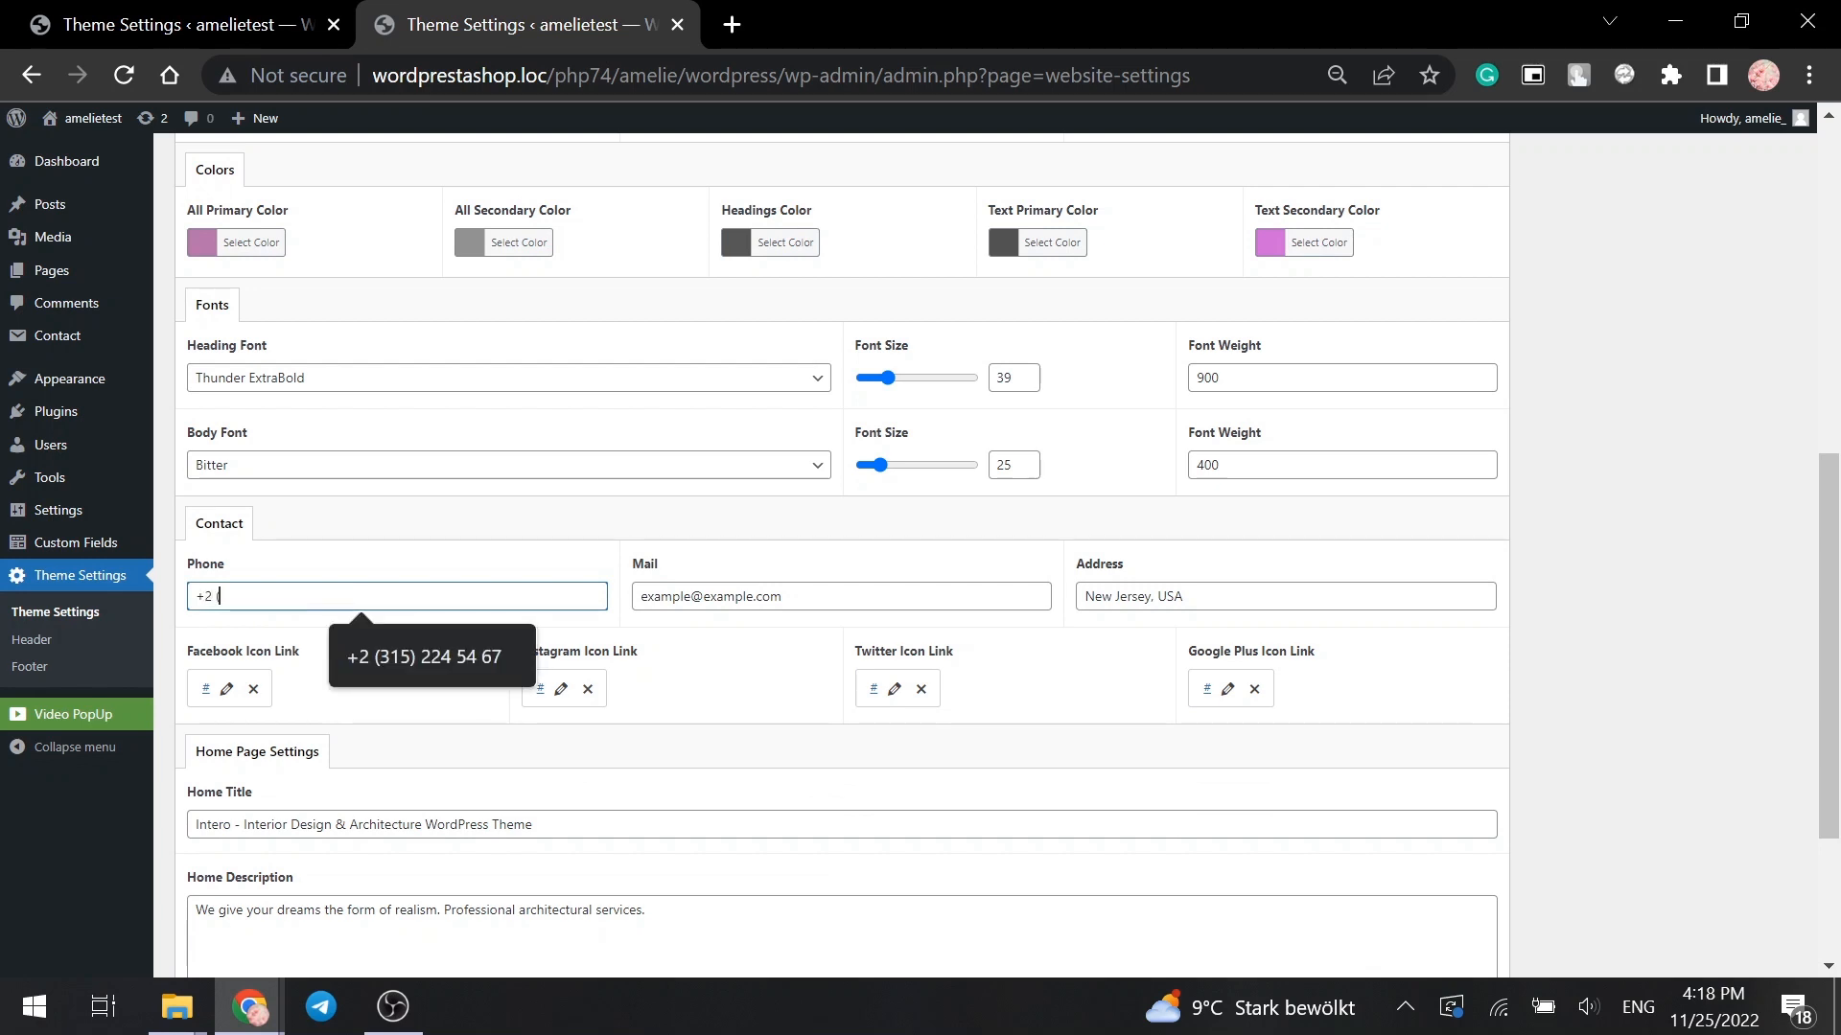
{"action": "type", "text": ")"}
{"action": "type", "text": "456"}
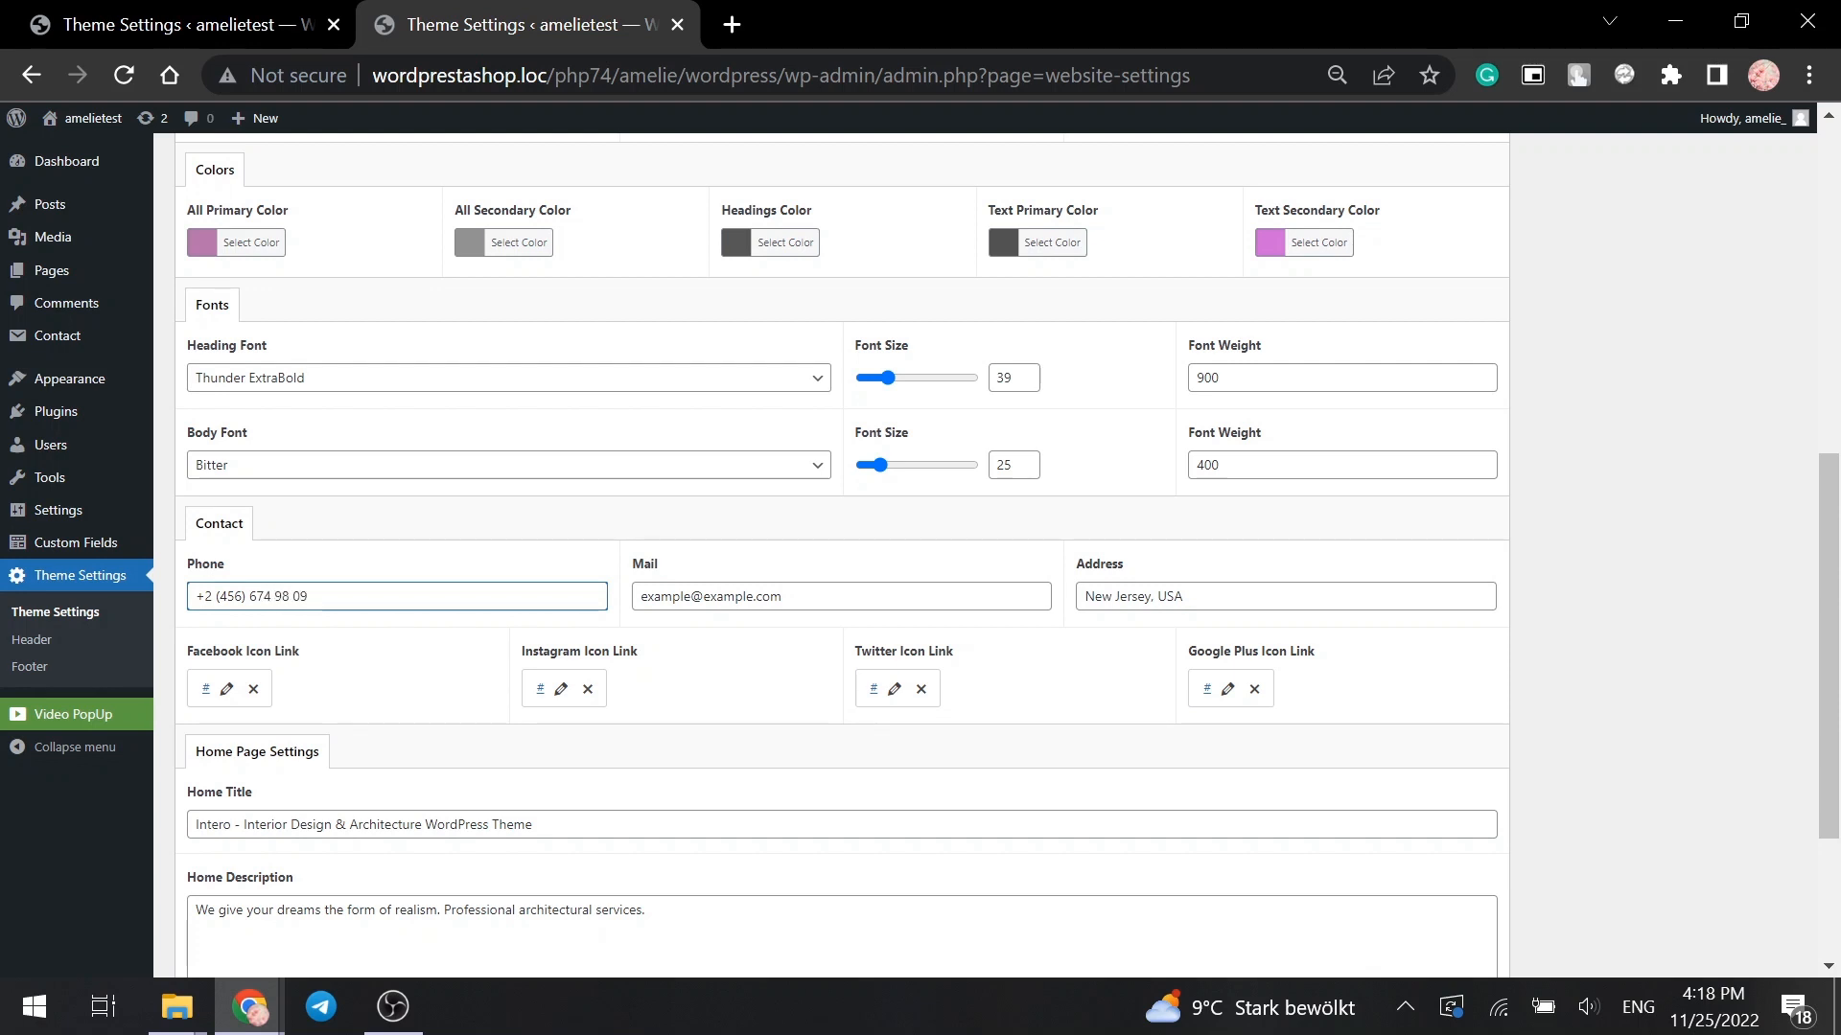
{"action": "double_click", "coordinate": [667, 597]}
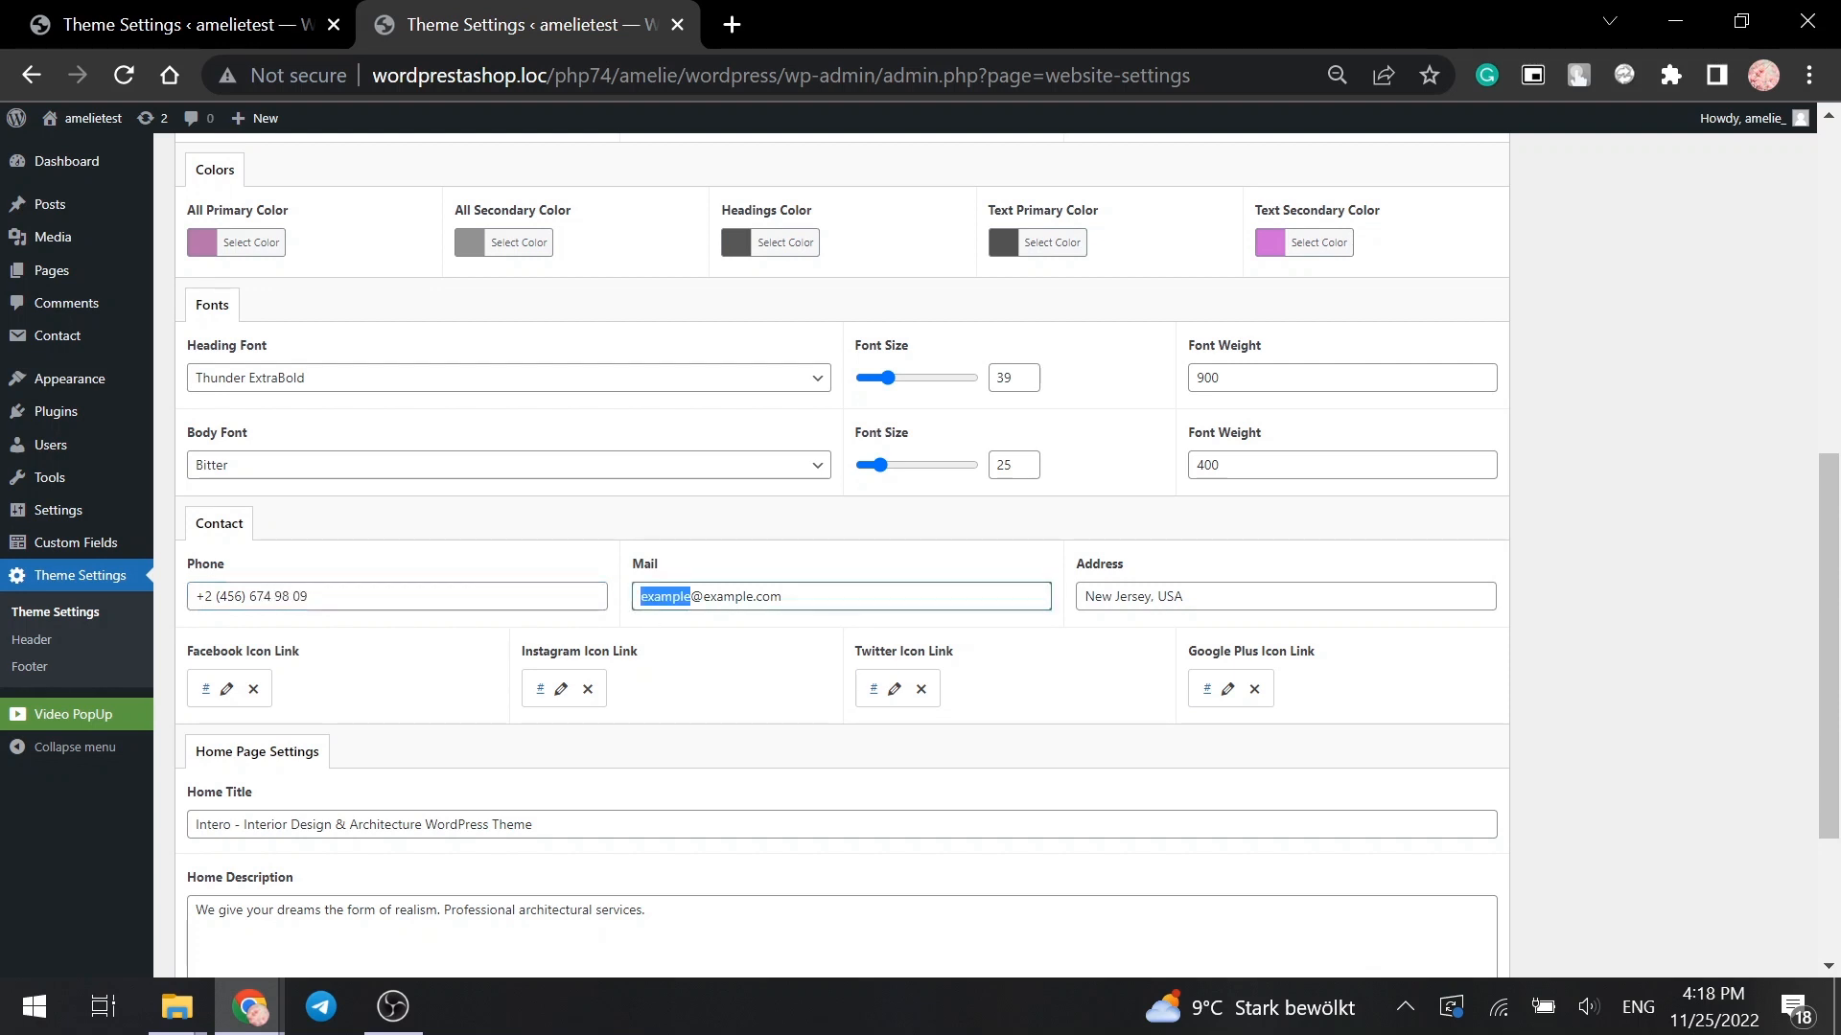
{"action": "type", "text": "sample"}
{"action": "double_click", "coordinate": [719, 597]}
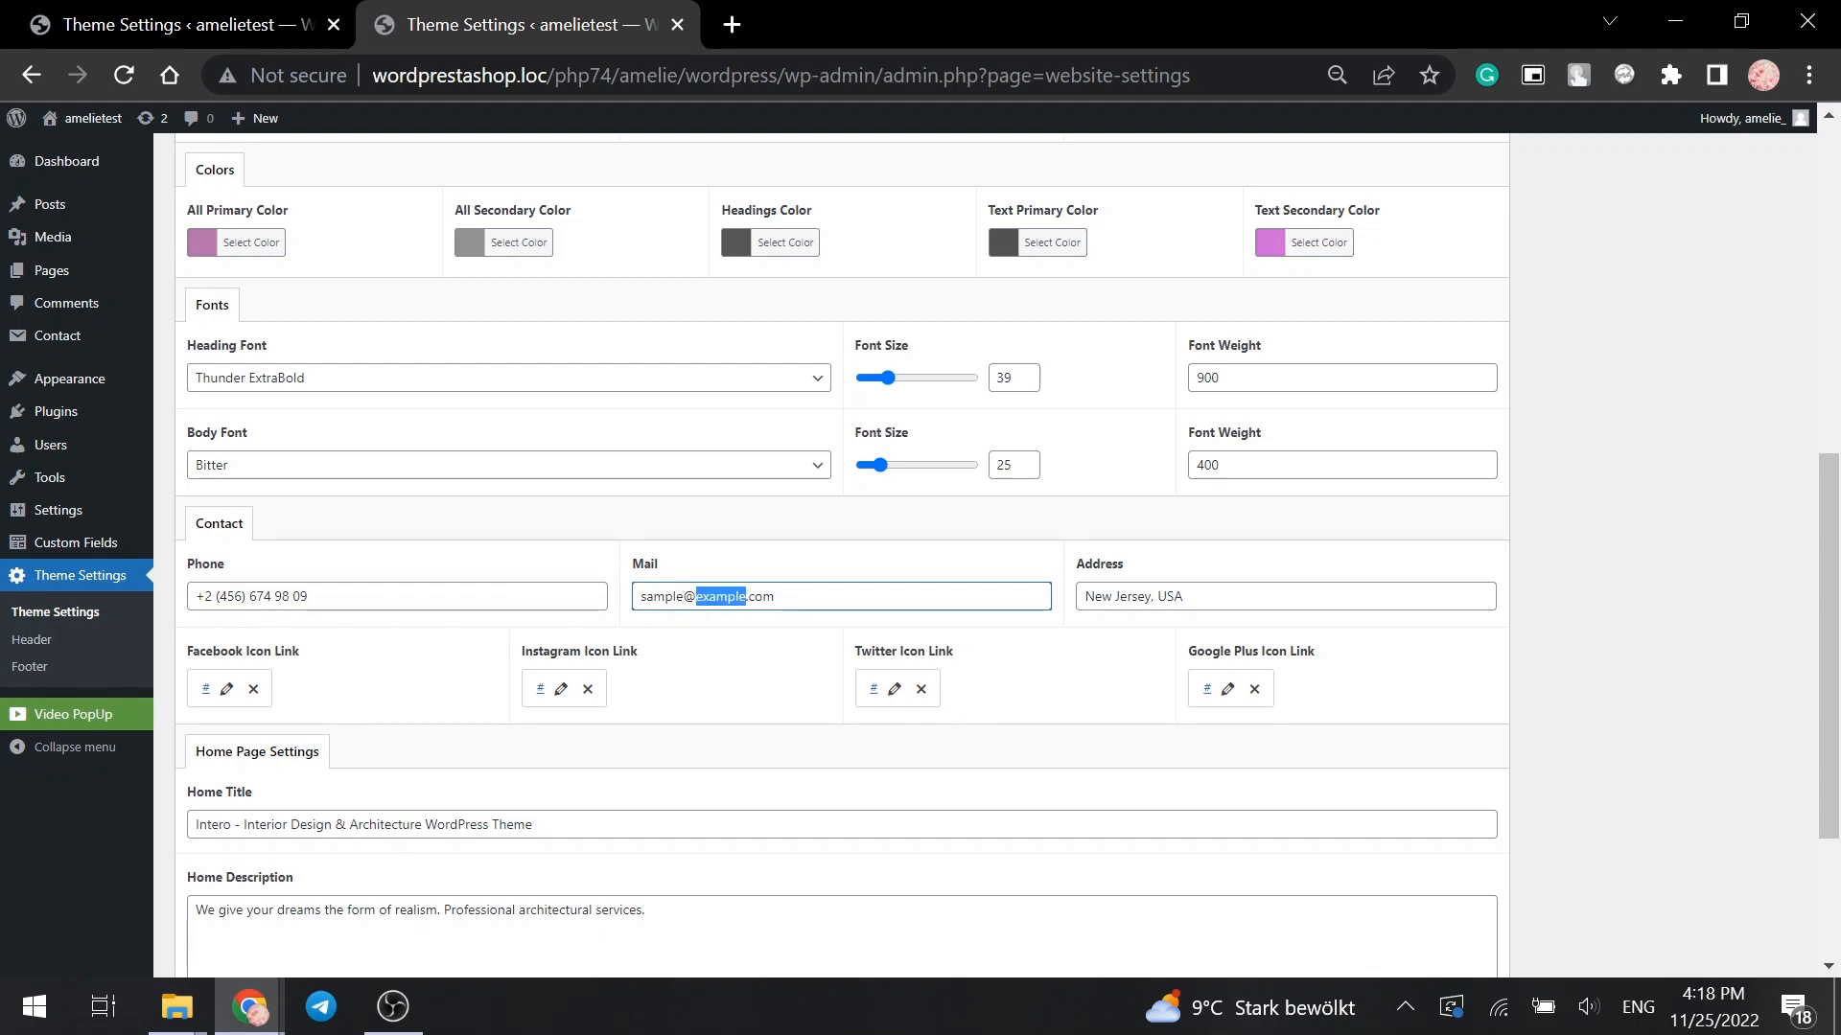
{"action": "type", "text": "gmai"}
{"action": "left_click_drag", "start_coordinate": [1151, 597], "coordinate": [1084, 596]}
{"action": "type", "text": "Ch"}
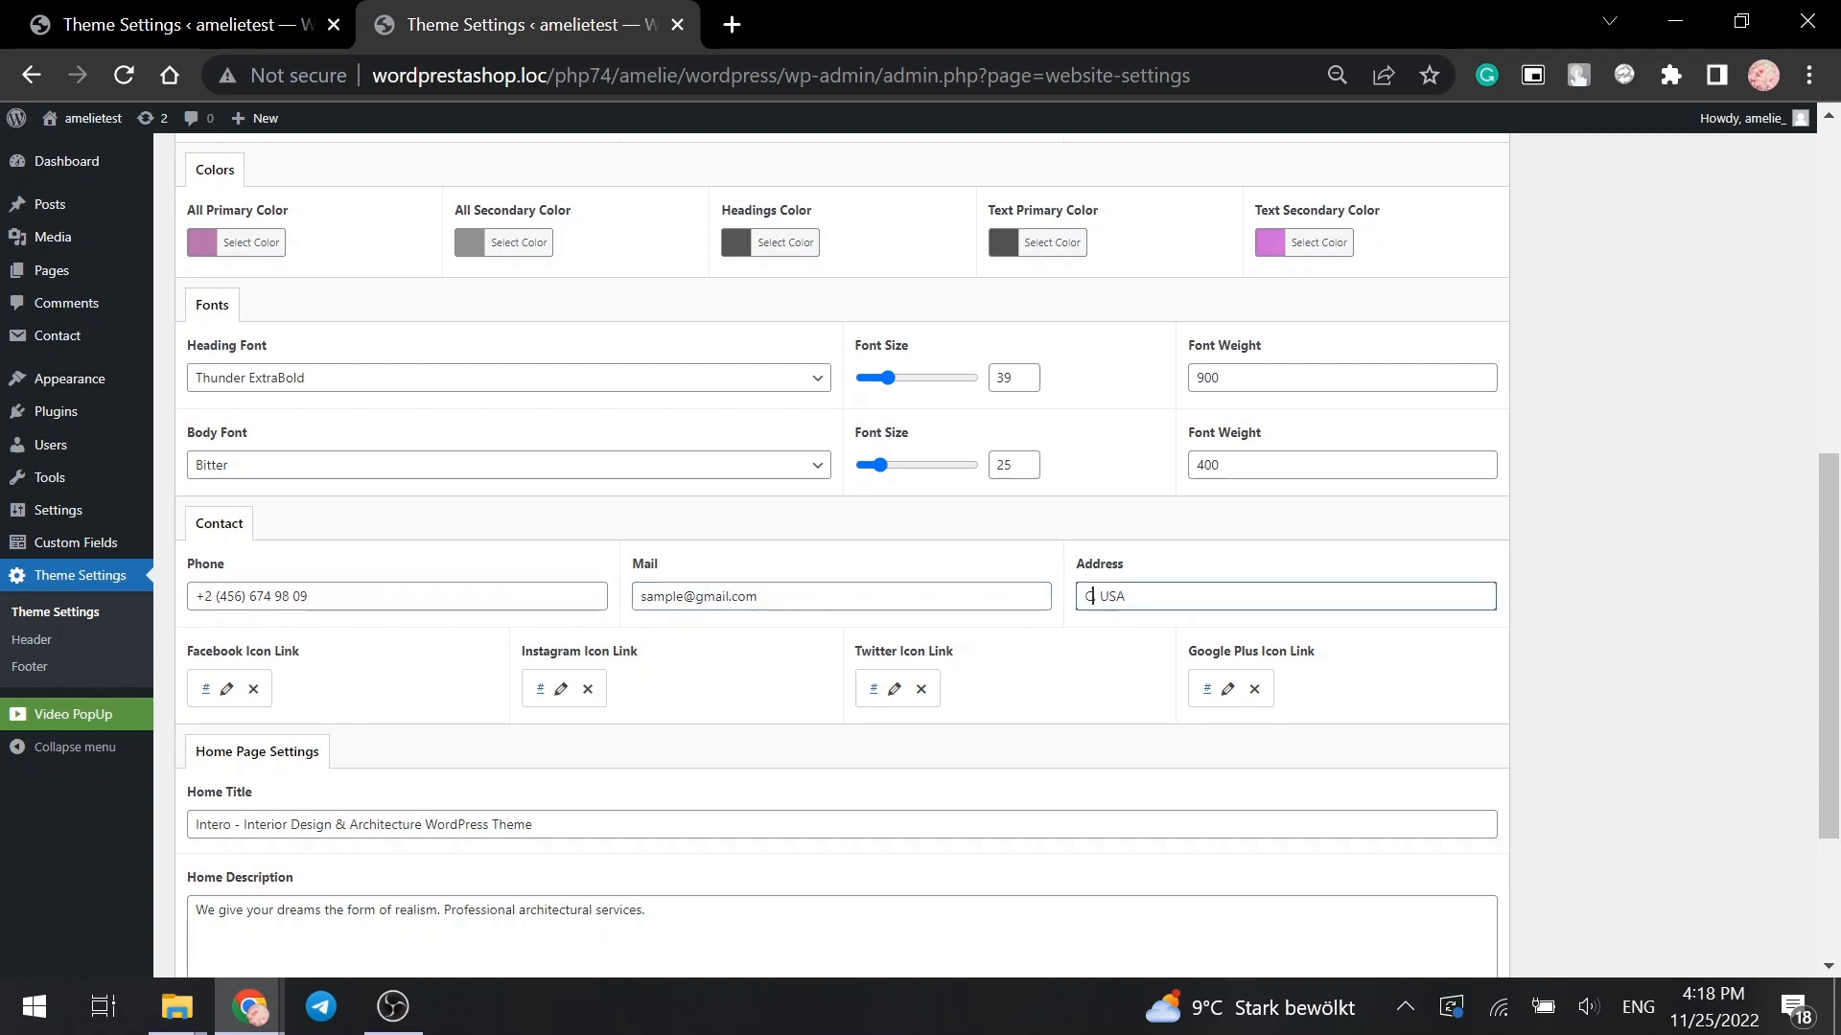
{"action": "type", "text": "icago"}
- Change the side widget copyright to '© 2023 Sample - All Rights Reserved.'
{"action": "scroll", "coordinate": [690, 780], "scroll_direction": "down", "scroll_amount": 3}
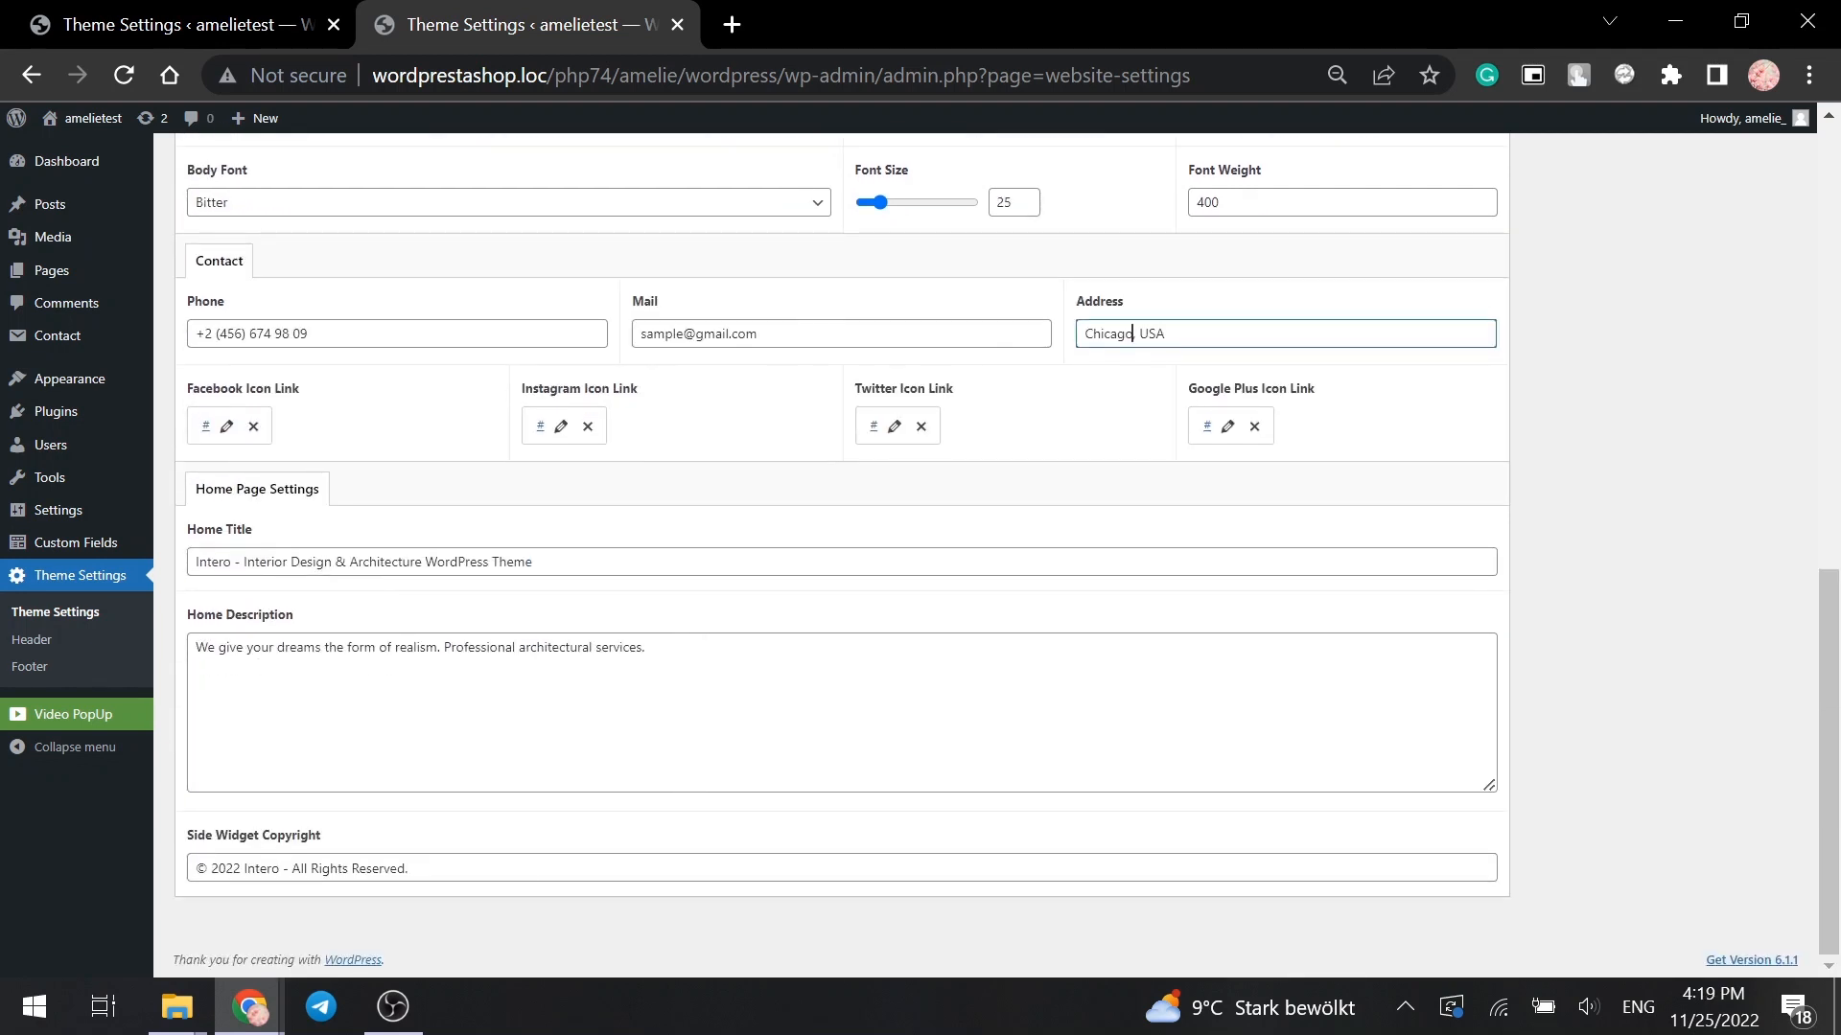
{"action": "double_click", "coordinate": [262, 868]}
{"action": "type", "text": "Sample"}
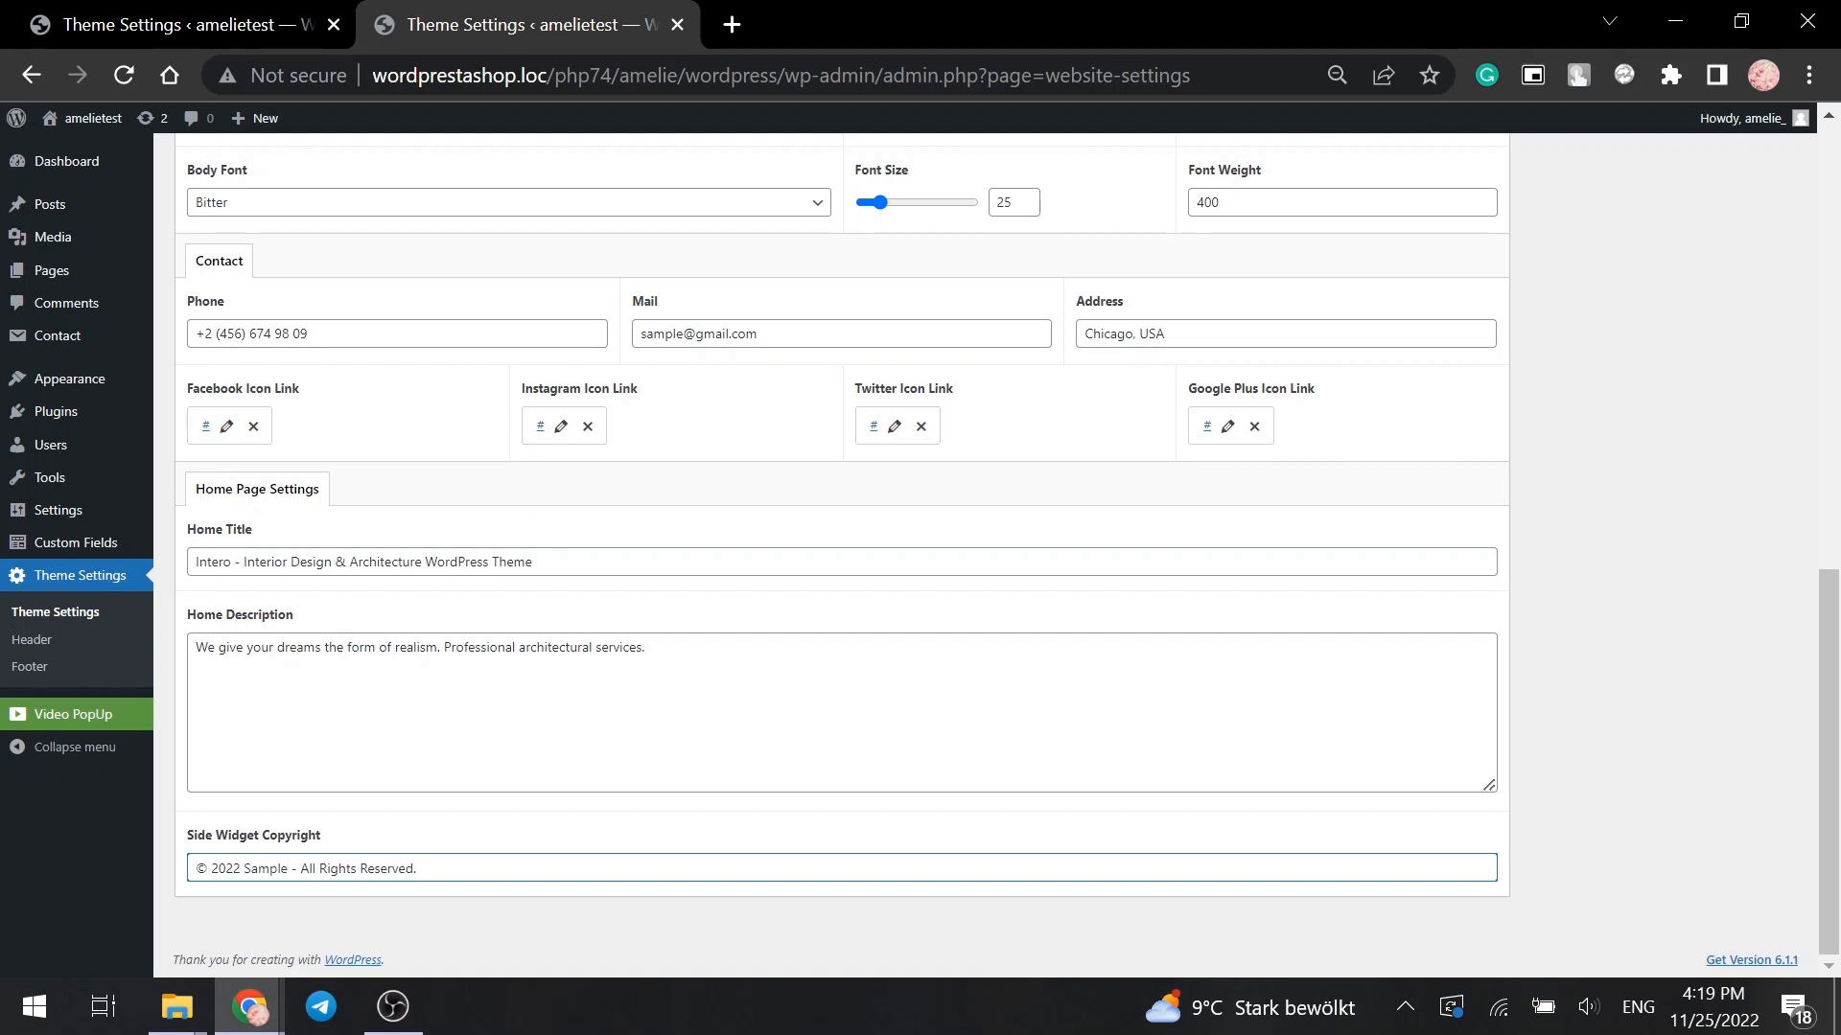
{"action": "key", "text": "BackSpace"}
{"action": "type", "text": "3"}
{"action": "scroll", "coordinate": [841, 556], "scroll_direction": "up", "scroll_amount": 10}
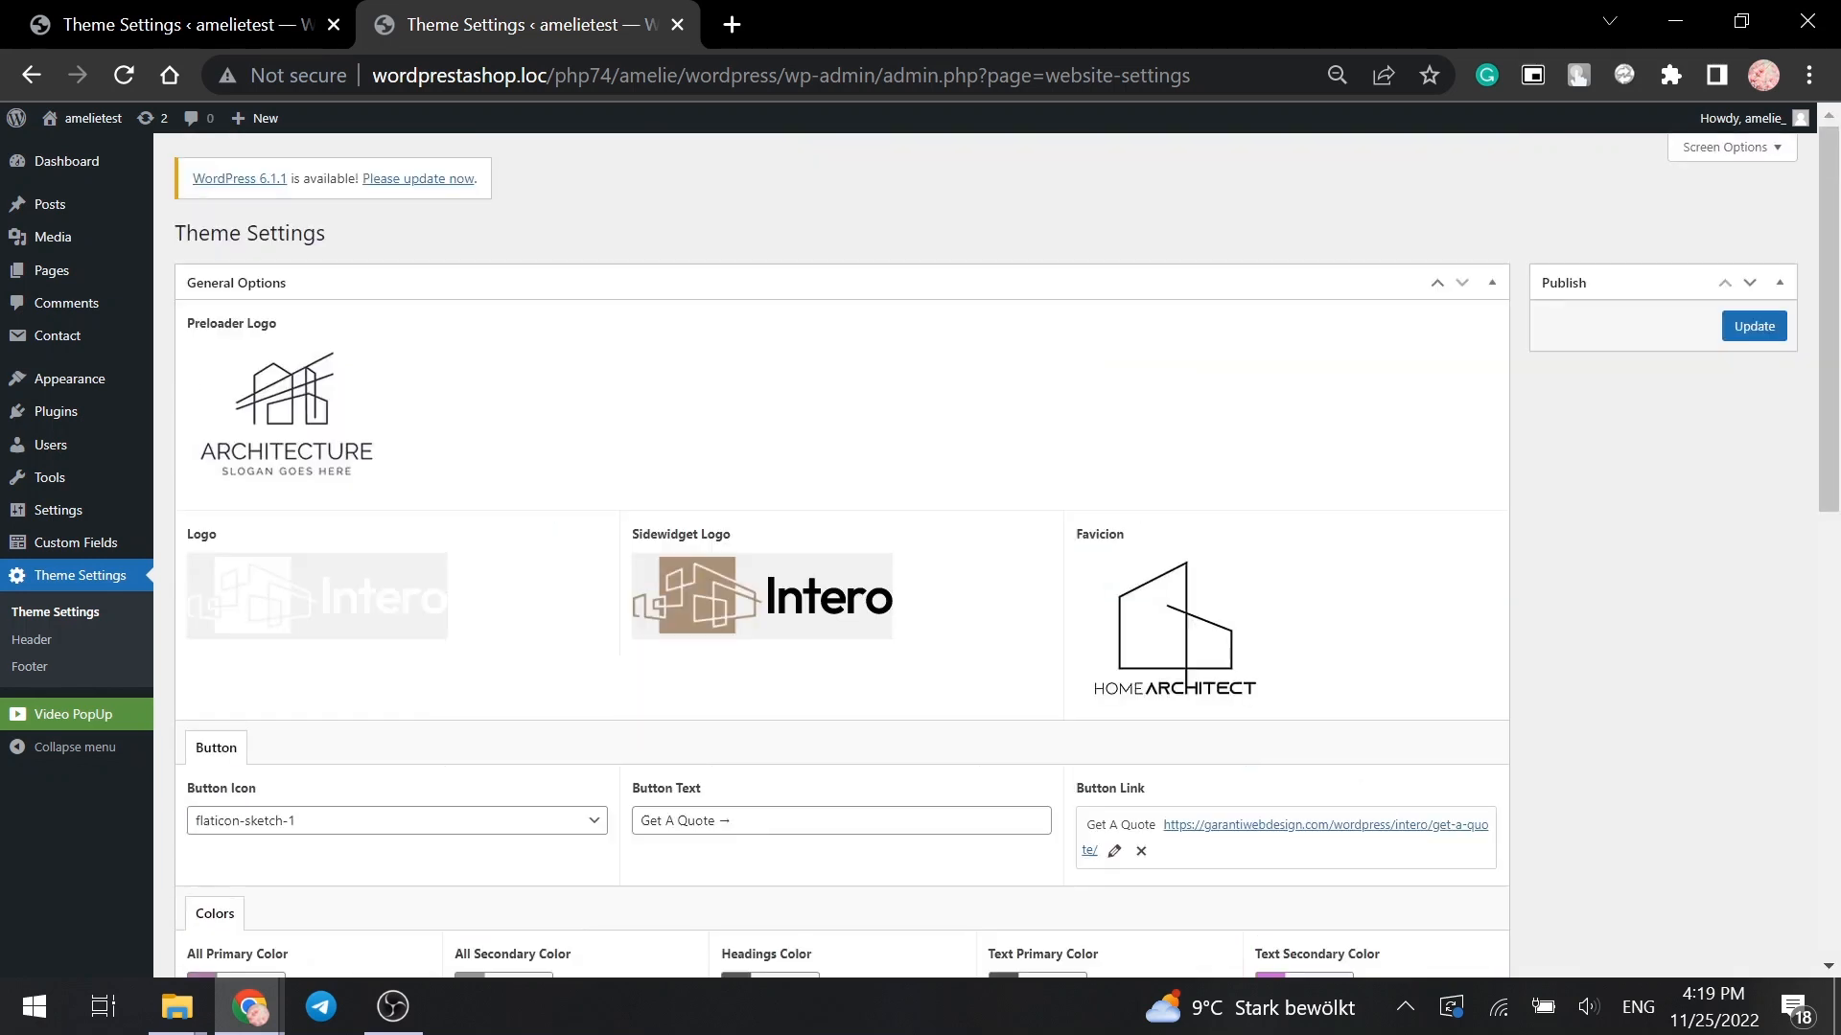
- Save the new contact details and copyright text with the Publish box's Update button
{"action": "left_click", "coordinate": [1768, 328]}
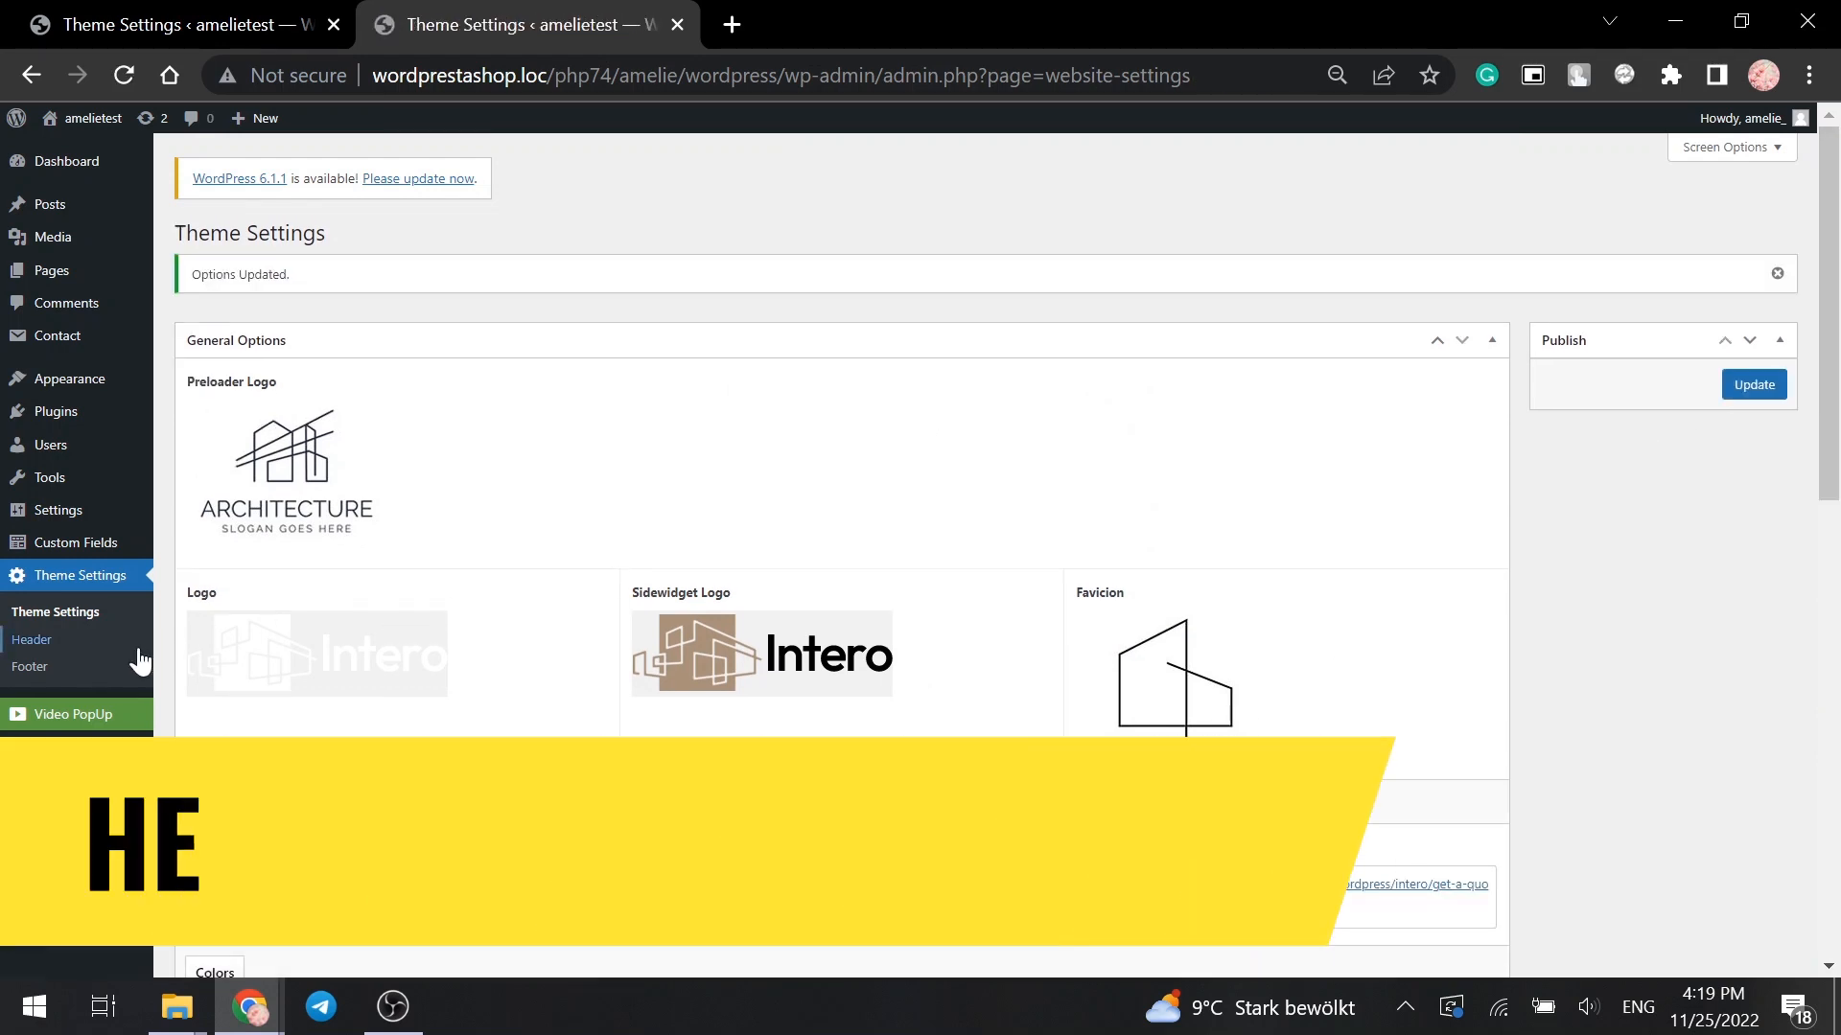
- In Header Settings, replace the single header background with a new interior image
{"action": "left_click", "coordinate": [73, 639]}
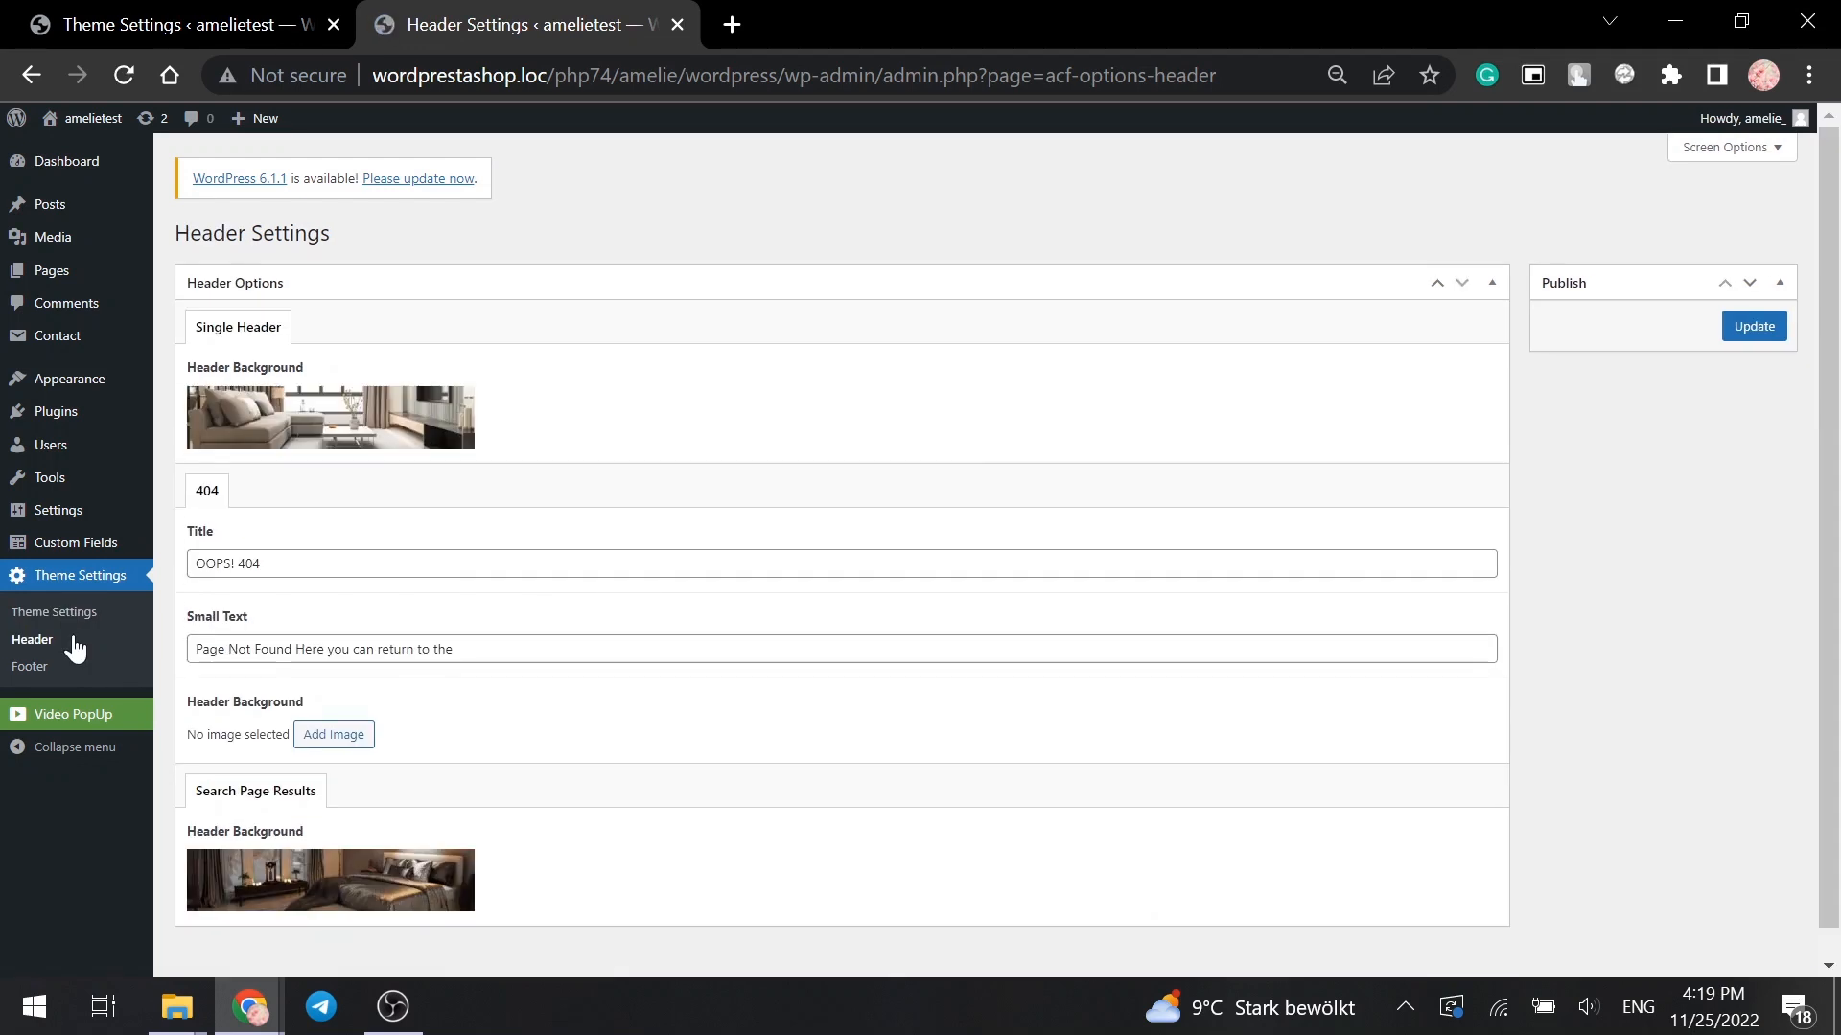
{"action": "left_click", "coordinate": [449, 403]}
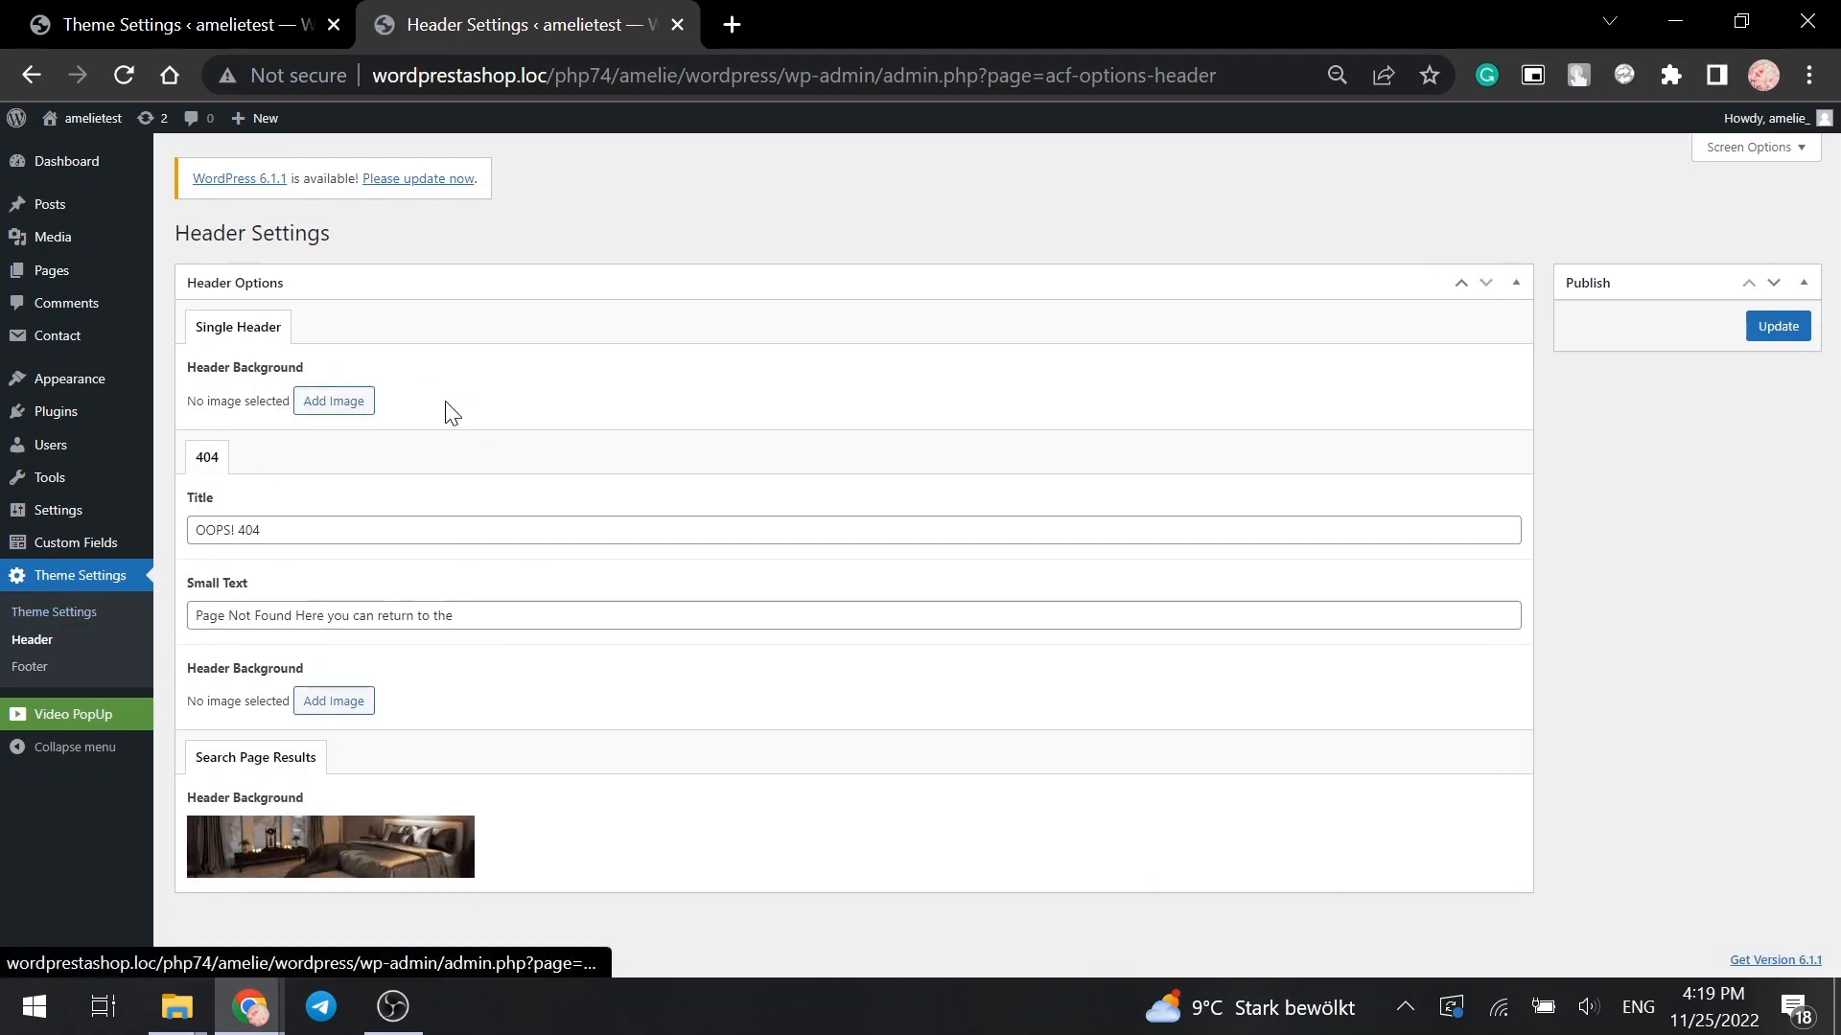
{"action": "left_click", "coordinate": [310, 403]}
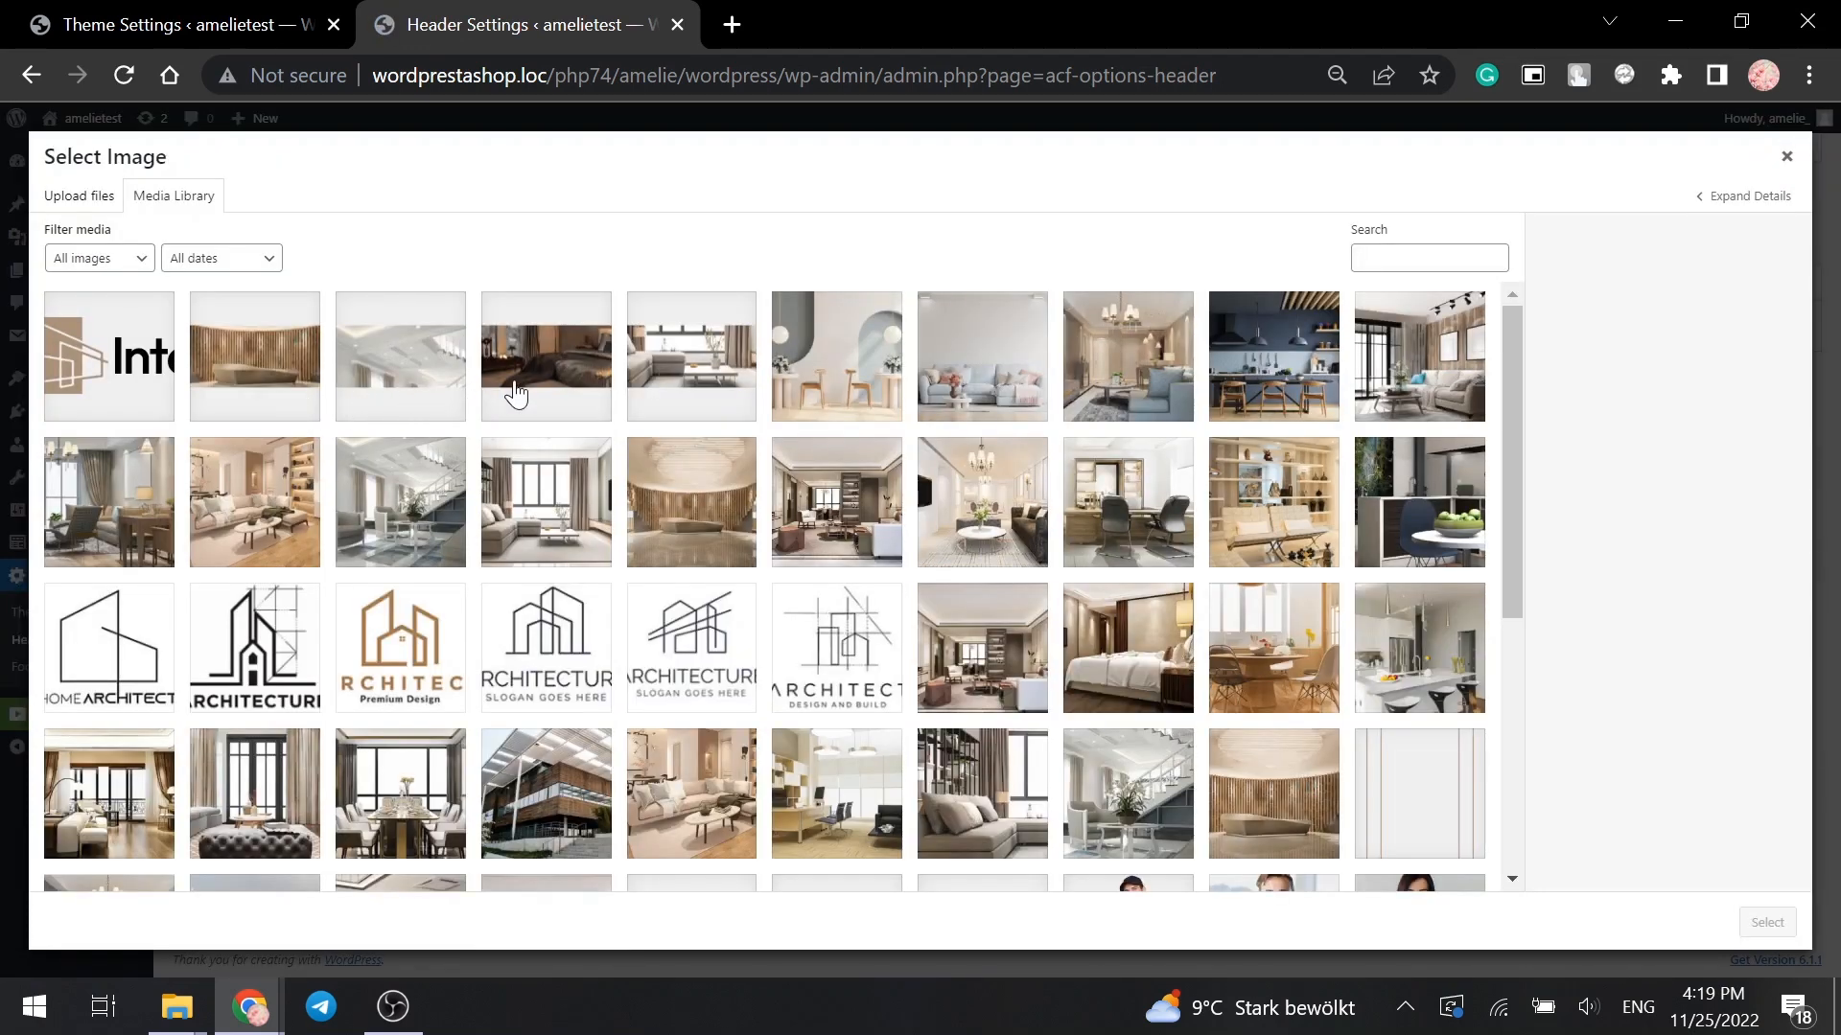
{"action": "left_click", "coordinate": [405, 365]}
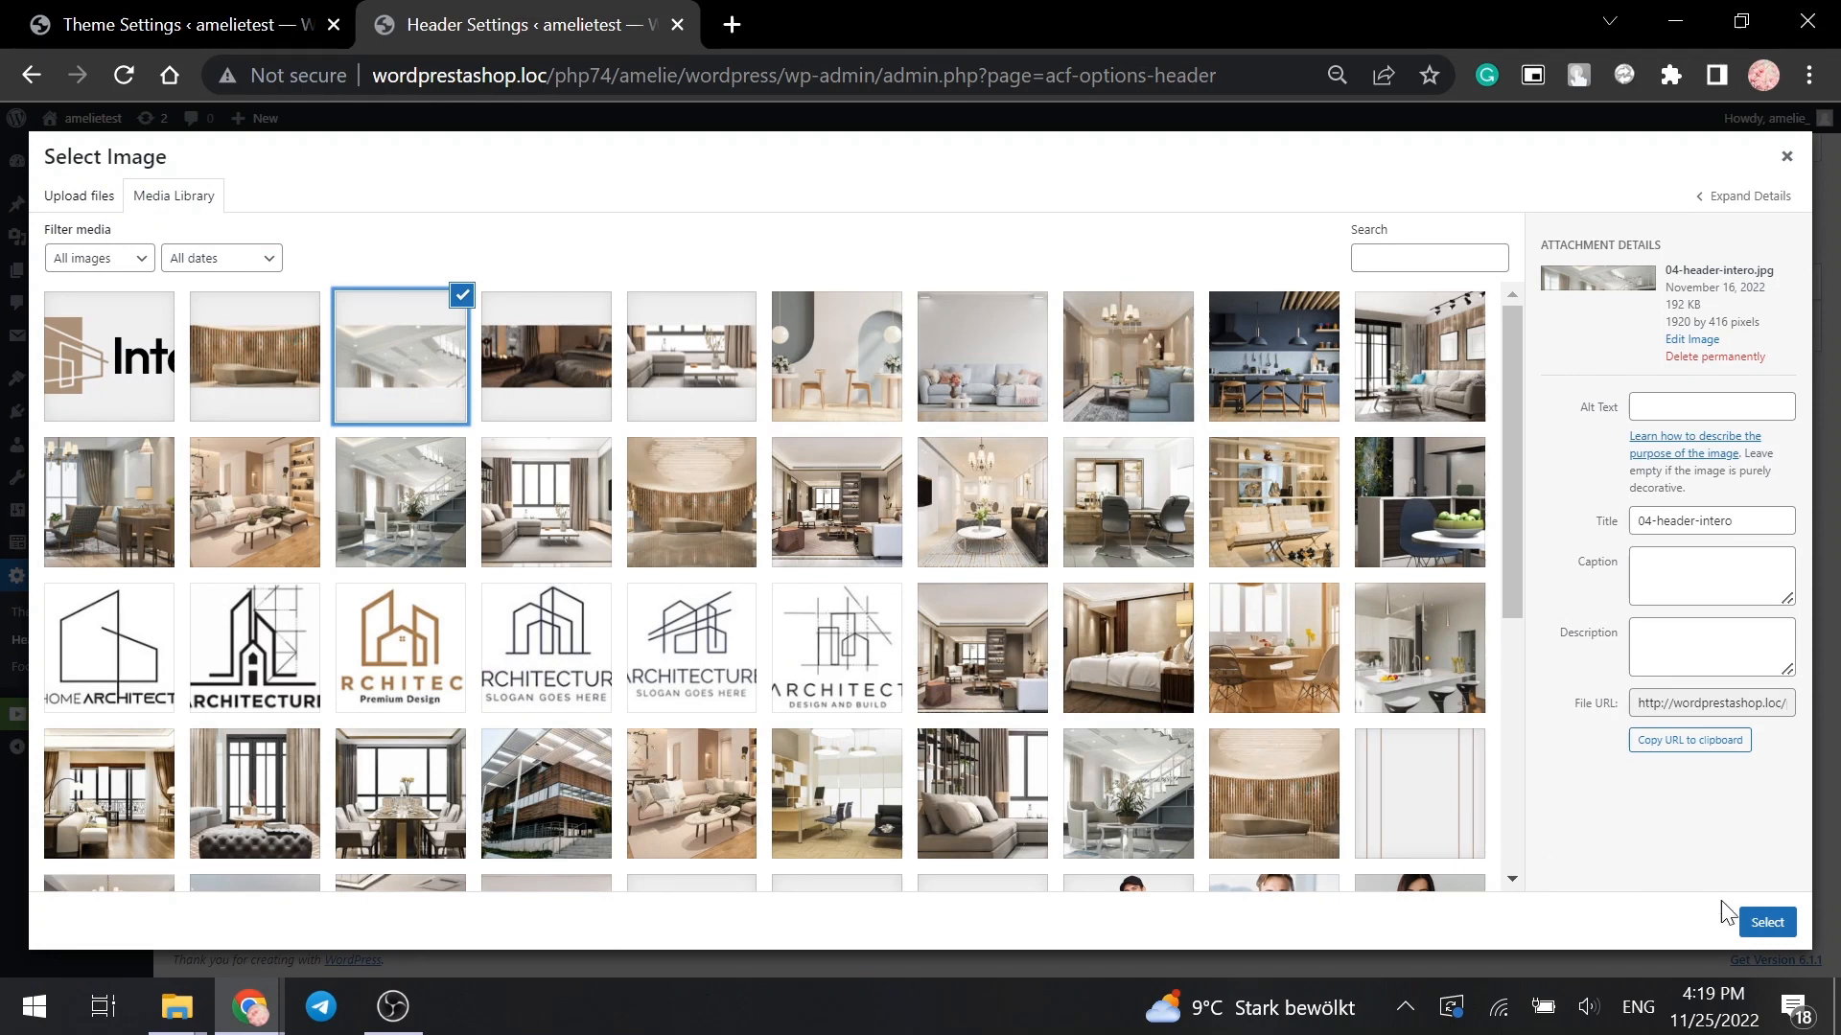
{"action": "left_click", "coordinate": [1765, 924]}
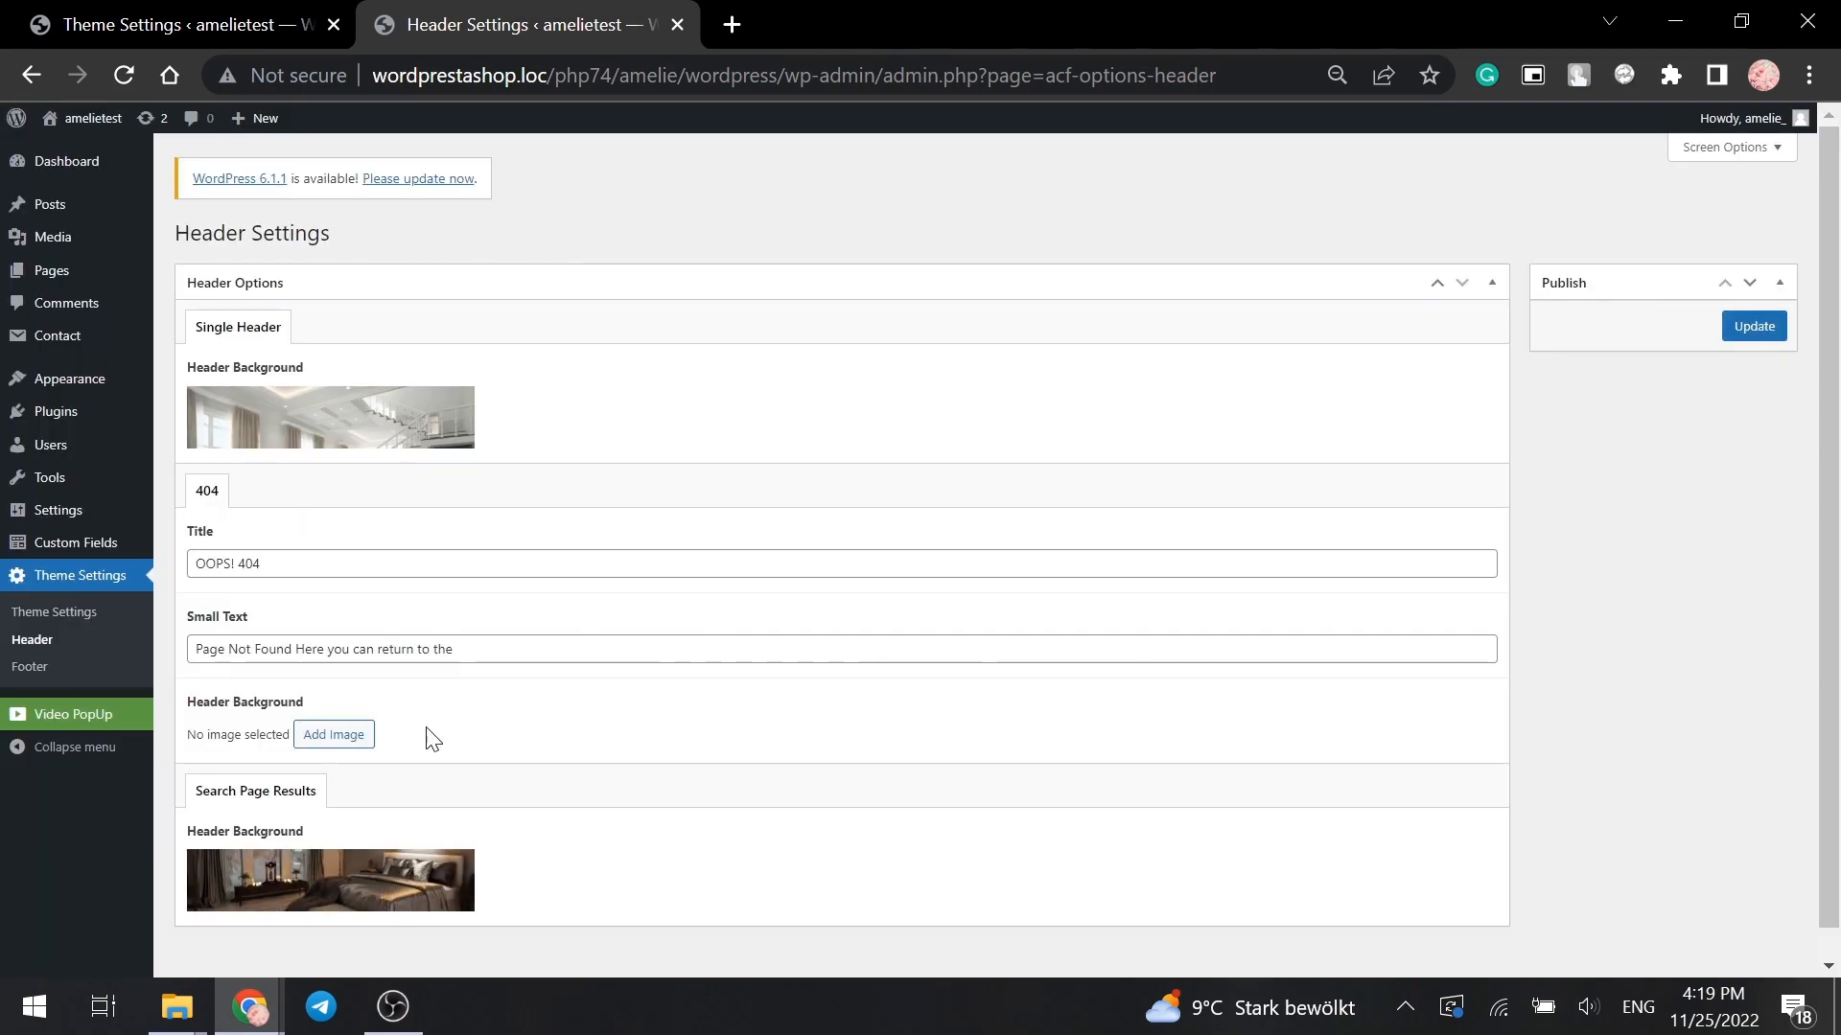
- Set the bright living-room photo as the 404 header background and save the header settings
{"action": "left_click", "coordinate": [336, 734]}
{"action": "left_click", "coordinate": [676, 412]}
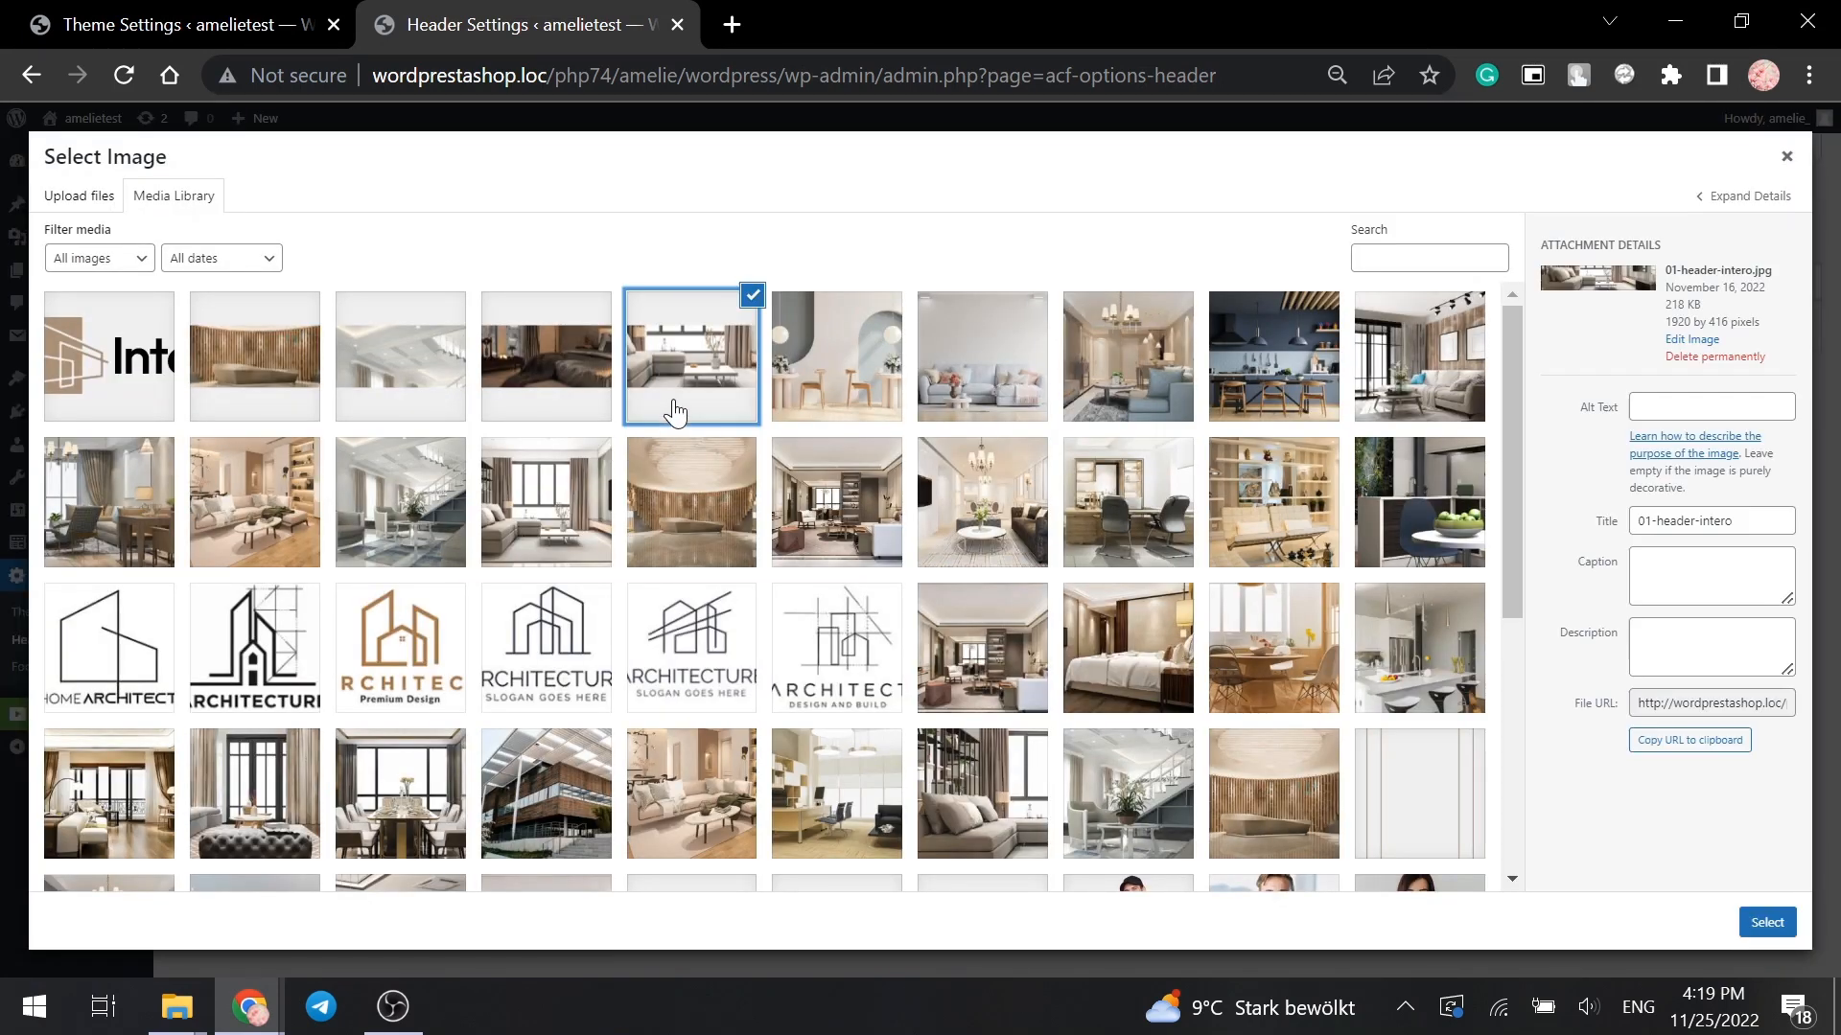
{"action": "left_click", "coordinate": [1765, 923]}
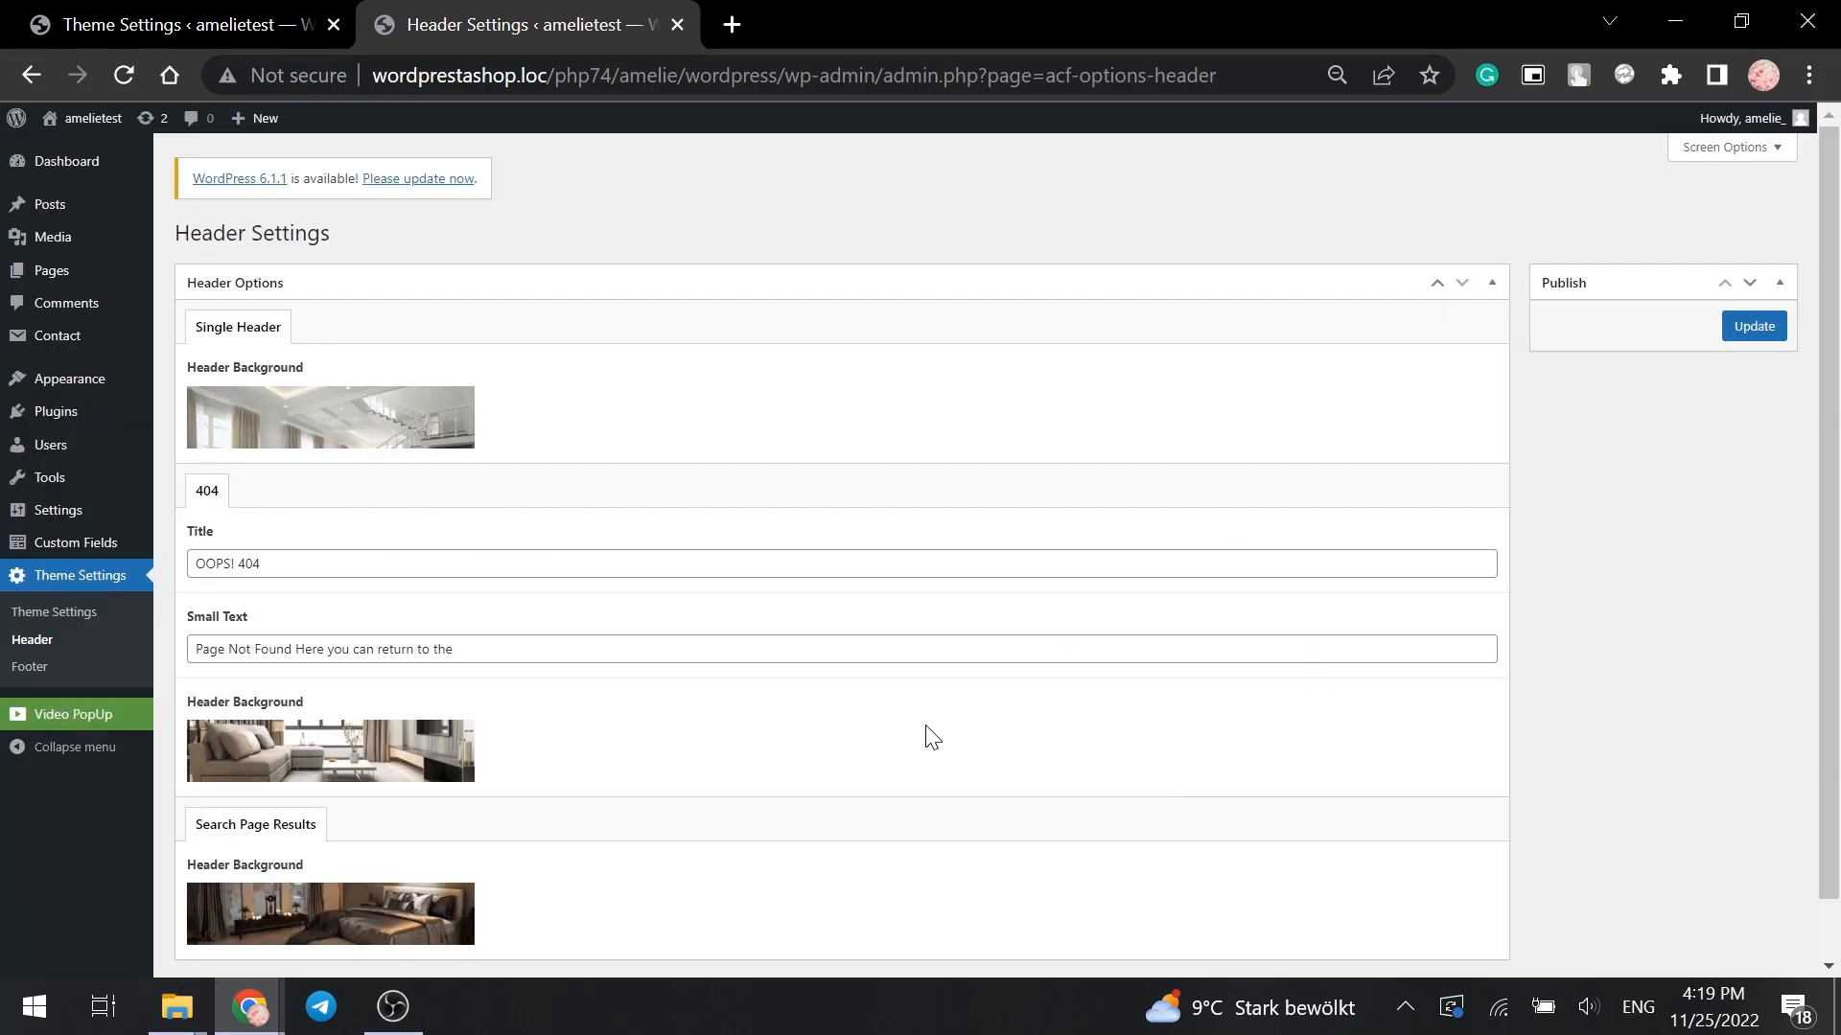
{"action": "scroll", "coordinate": [931, 736], "scroll_direction": "down", "scroll_amount": 1}
{"action": "left_click", "coordinate": [1743, 262]}
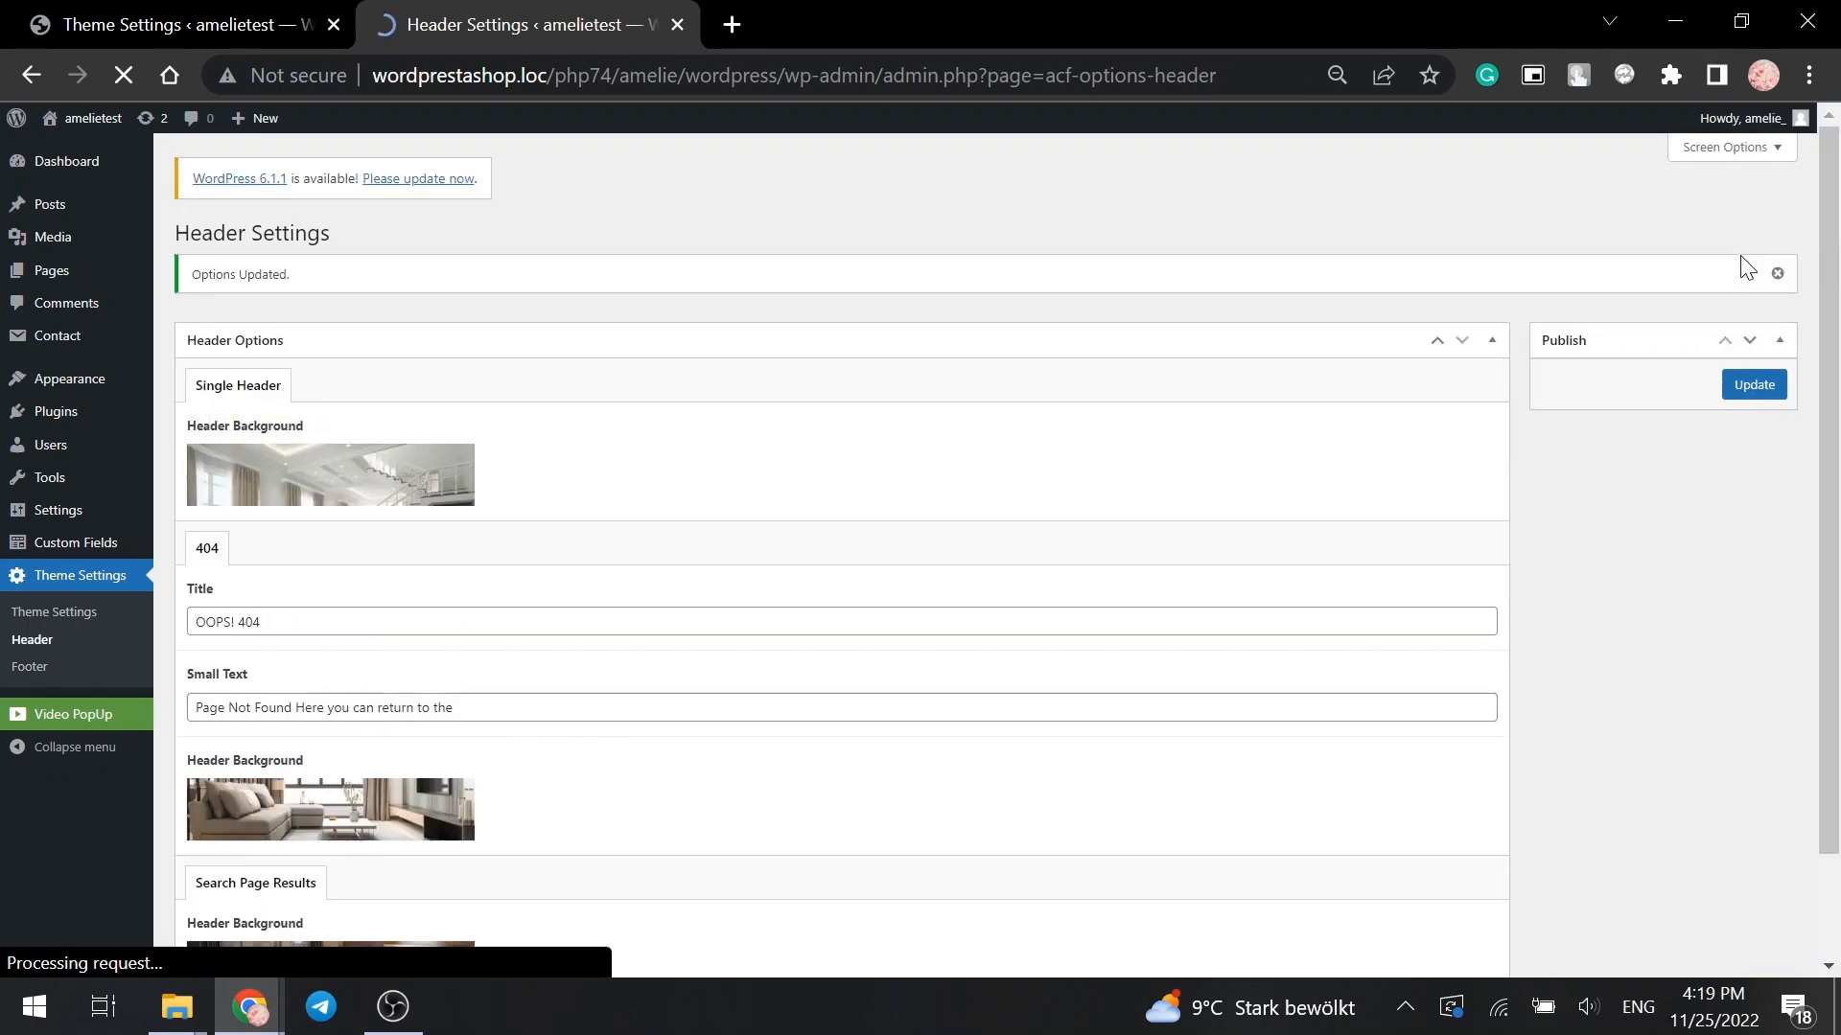
{"action": "left_click", "coordinate": [71, 668]}
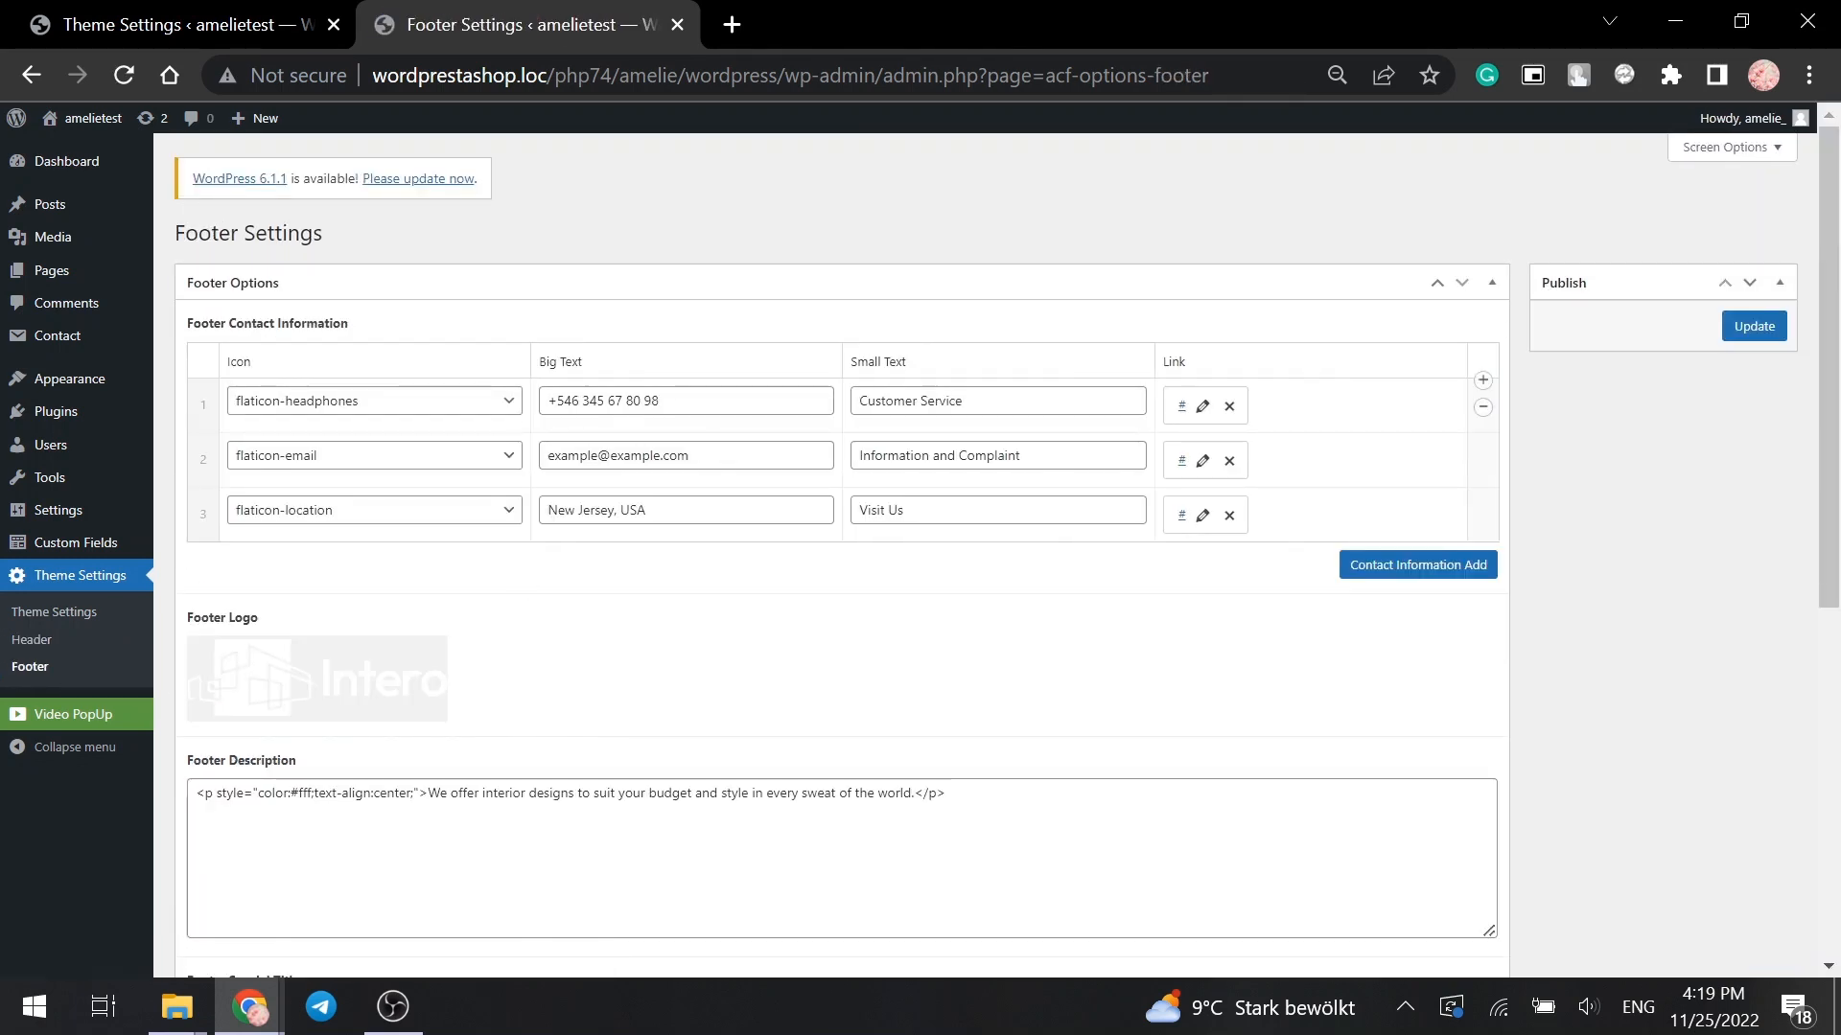
- Update the footer phone number, switch the e-mail to a sample address, and change New Jersey to Chicago
{"action": "left_click", "coordinate": [661, 402]}
{"action": "left_click_drag", "start_coordinate": [662, 401], "coordinate": [546, 402]}
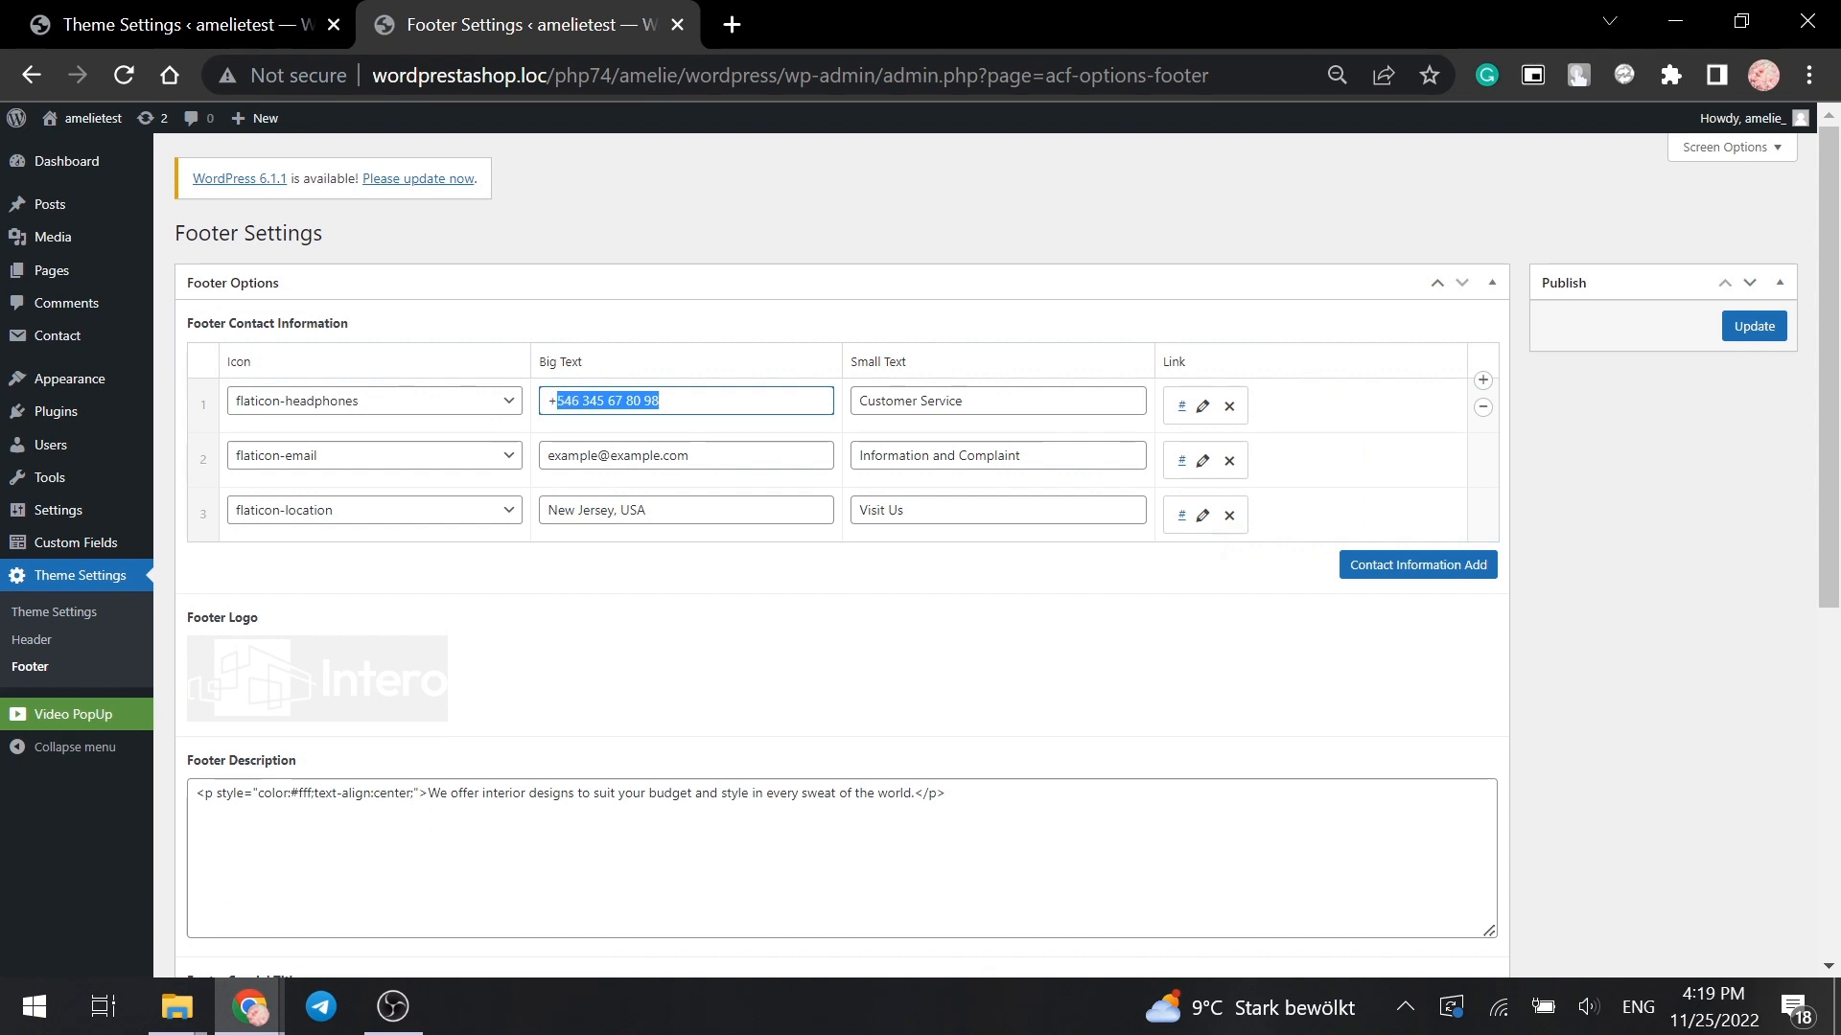
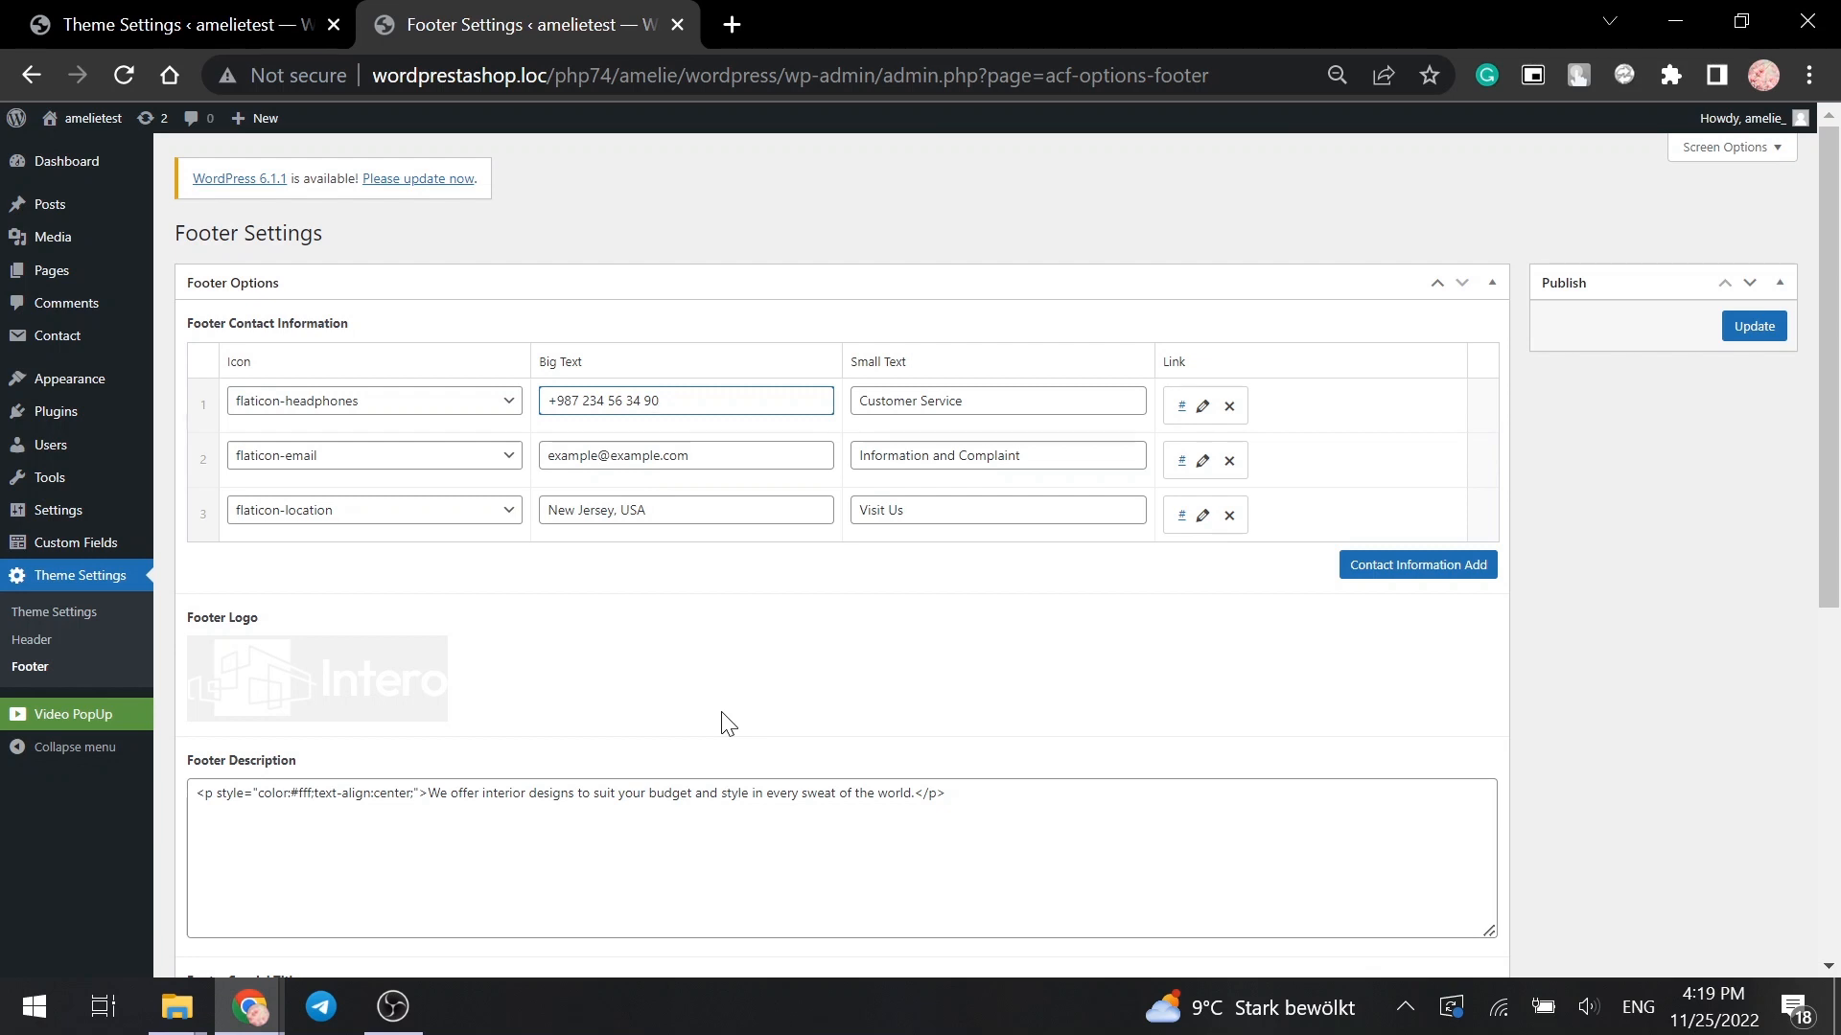
{"action": "scroll", "coordinate": [729, 724], "scroll_direction": "down", "scroll_amount": 1}
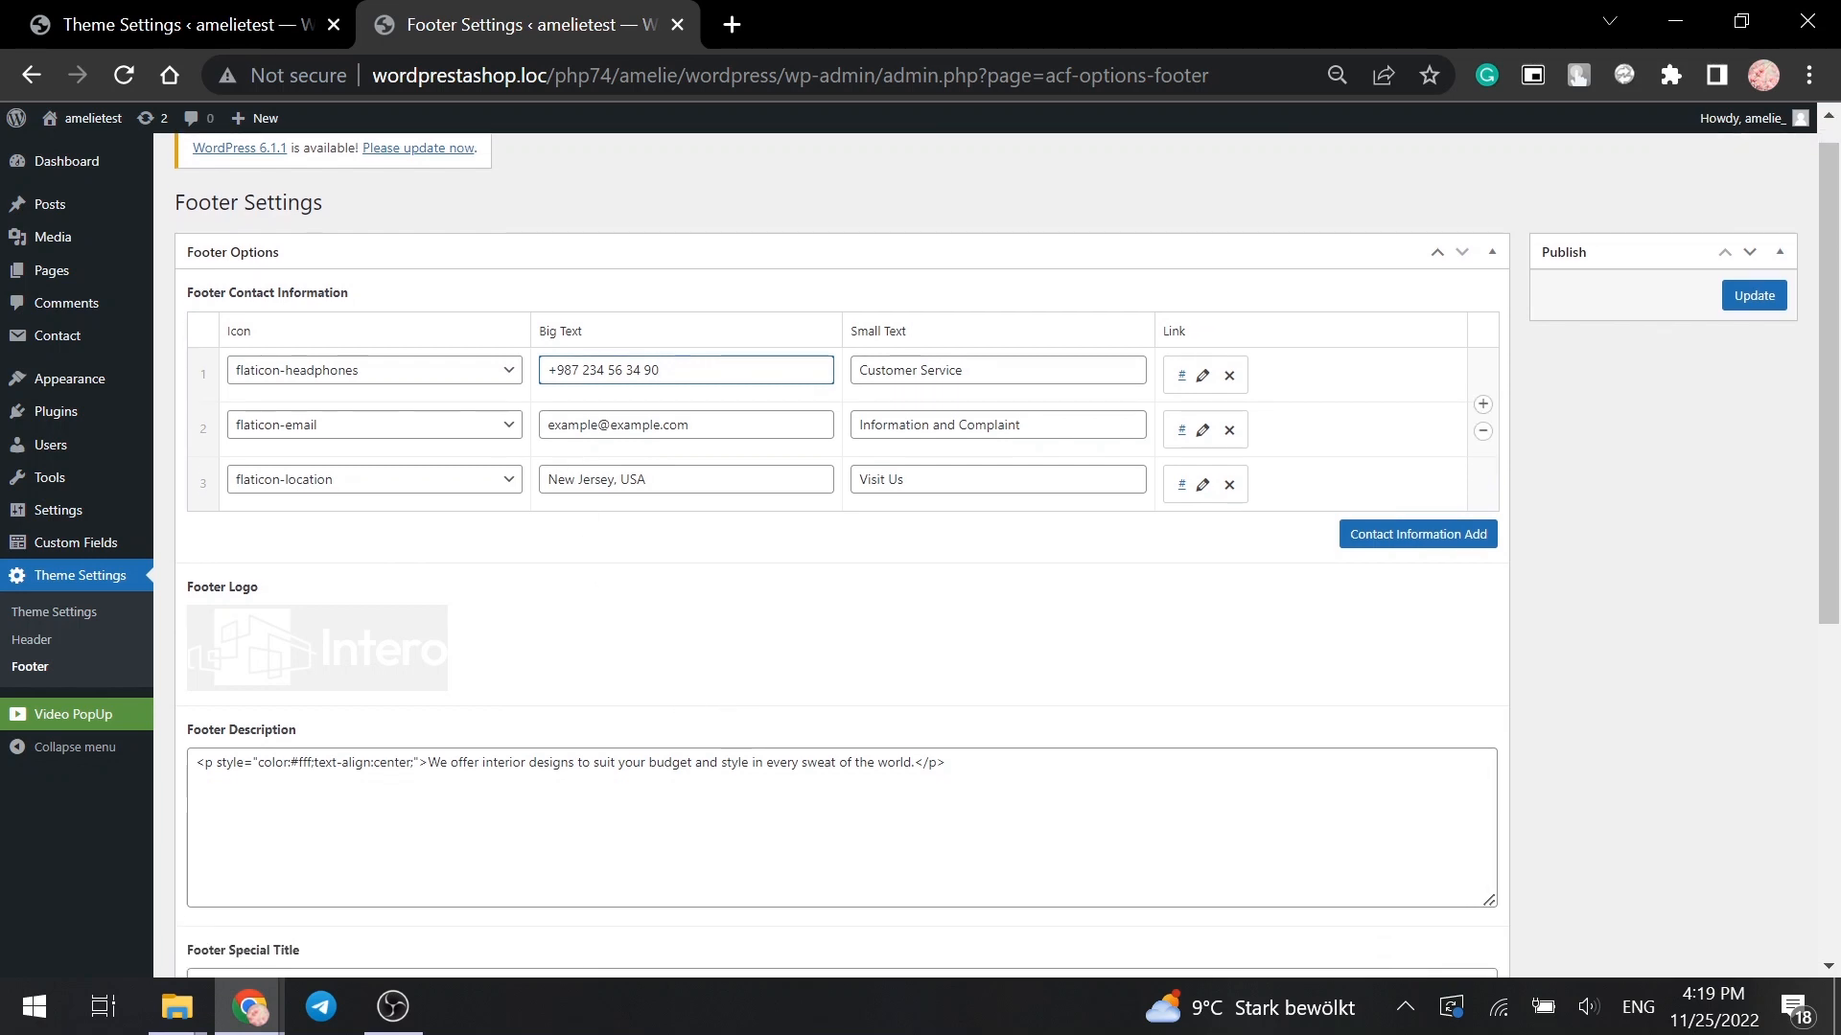
{"action": "double_click", "coordinate": [572, 425]}
{"action": "type", "text": "sample"}
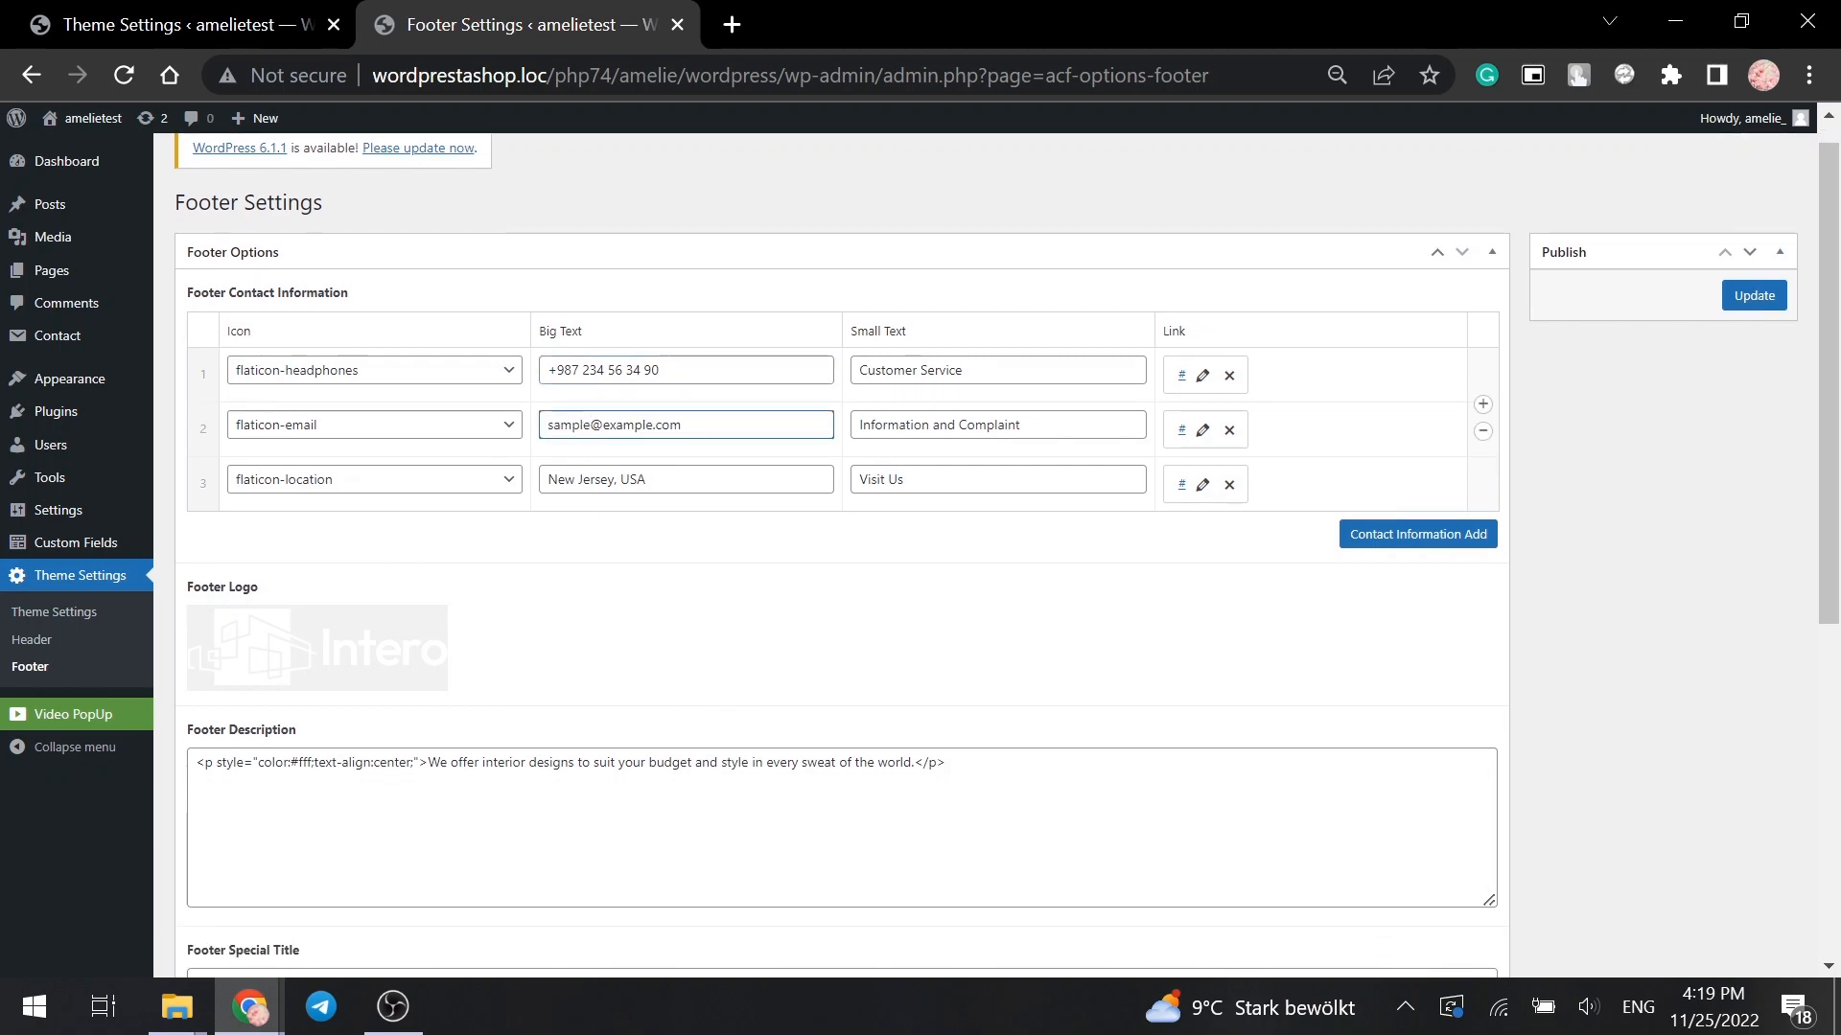
{"action": "double_click", "coordinate": [627, 425]}
{"action": "type", "text": "gmail"}
{"action": "left_click_drag", "start_coordinate": [618, 479], "coordinate": [514, 484]}
{"action": "type", "text": "C"}
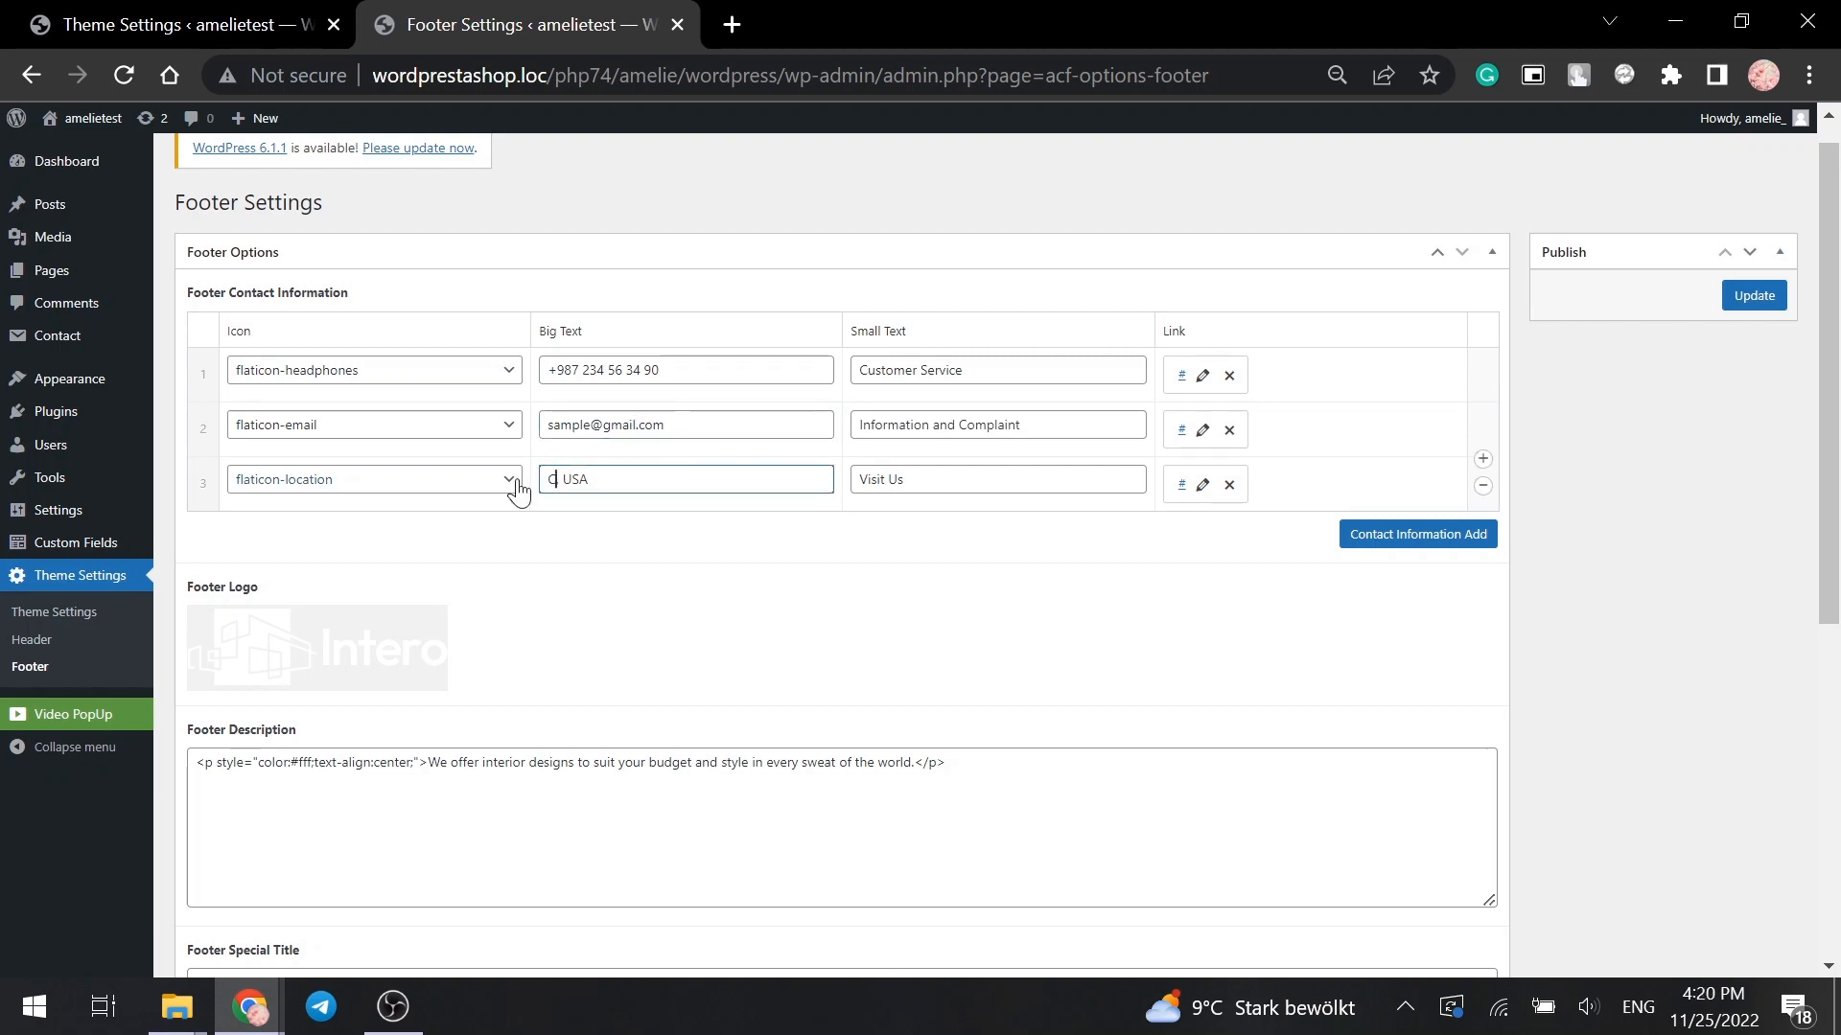
{"action": "type", "text": "hicago,"}
{"action": "left_click", "coordinate": [773, 625]}
{"action": "scroll", "coordinate": [772, 625], "scroll_direction": "down", "scroll_amount": 3}
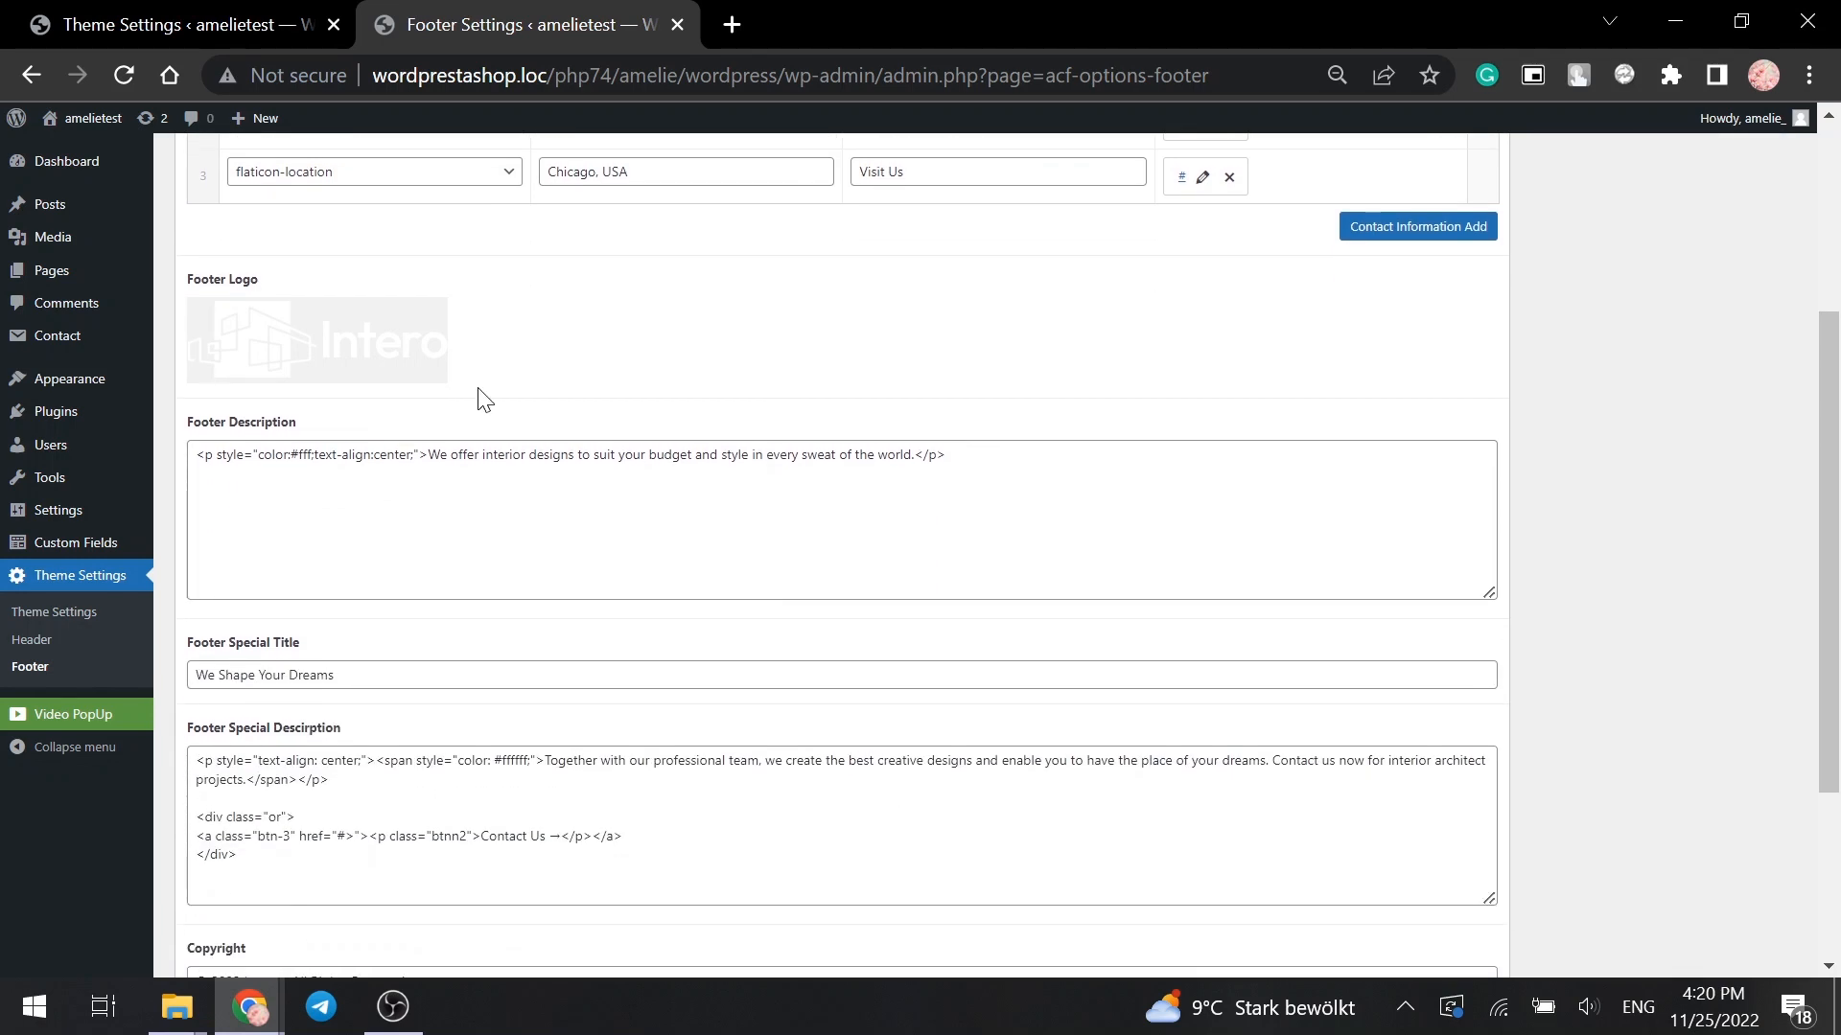
- Replace the Intero footer logo with the brown ARCHITECT Premium Design logo
{"action": "left_click", "coordinate": [429, 316]}
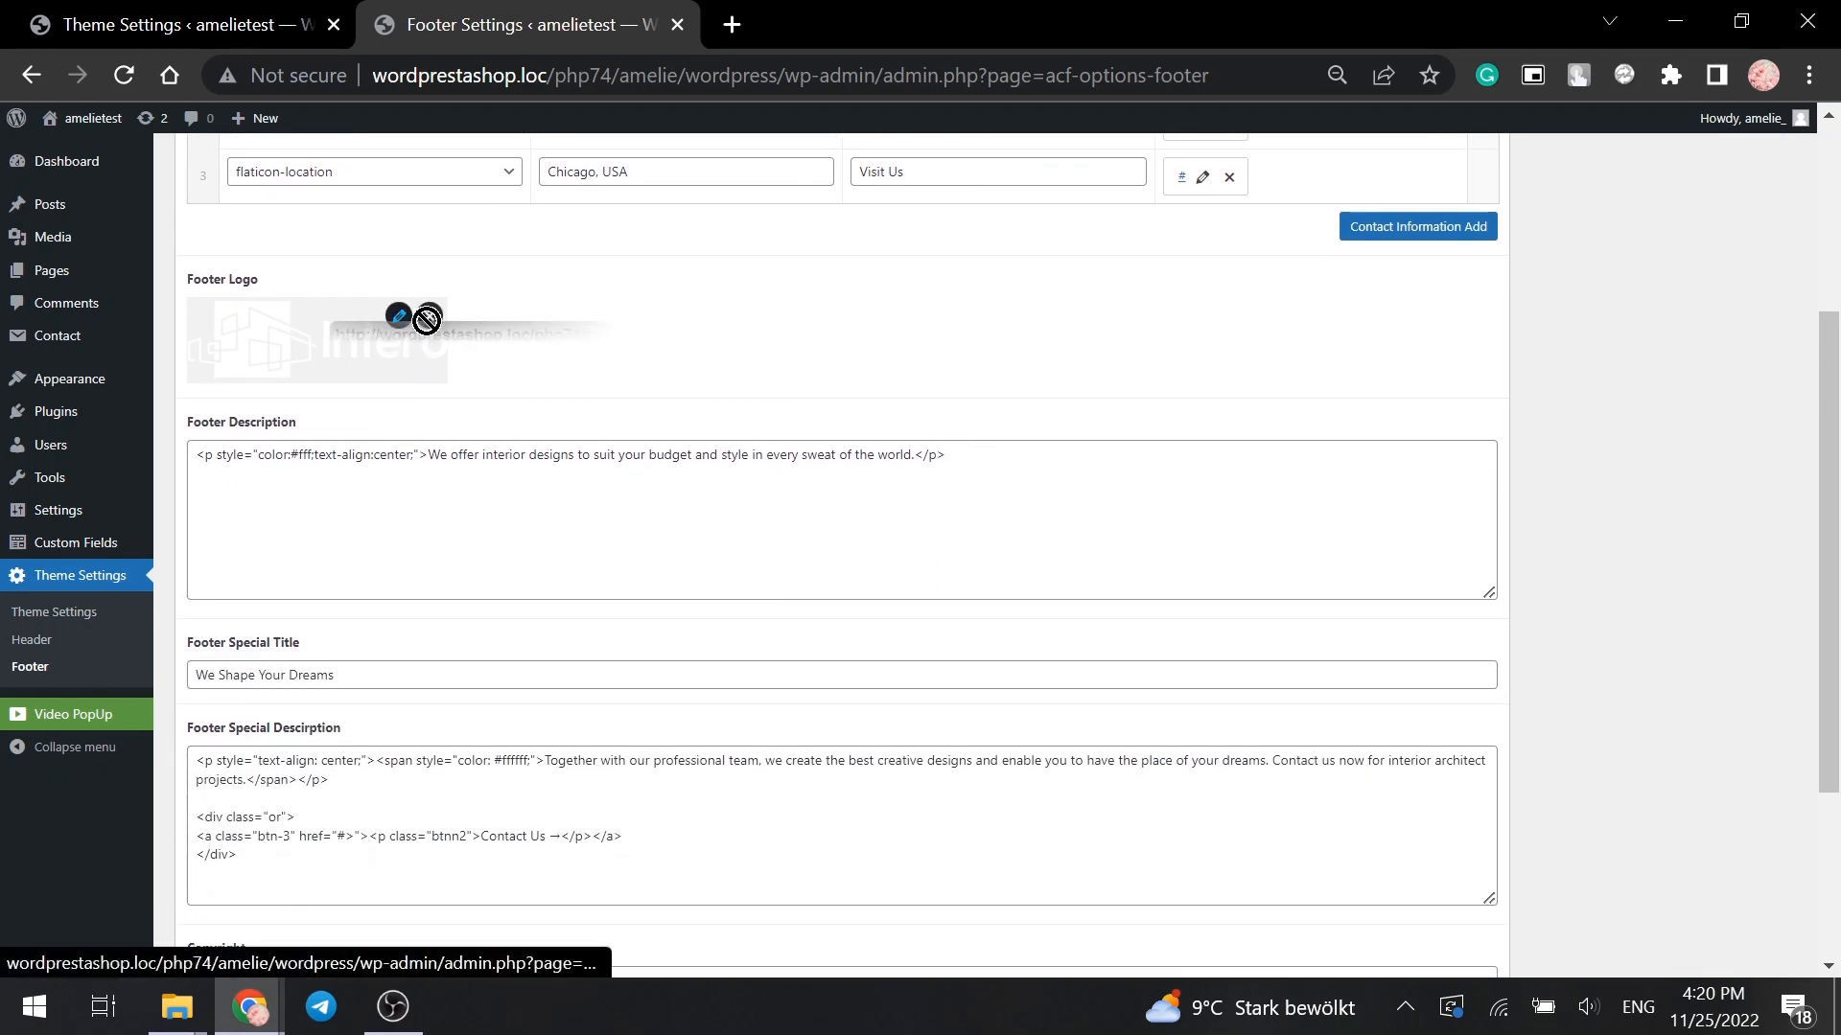
{"action": "left_click", "coordinate": [334, 312]}
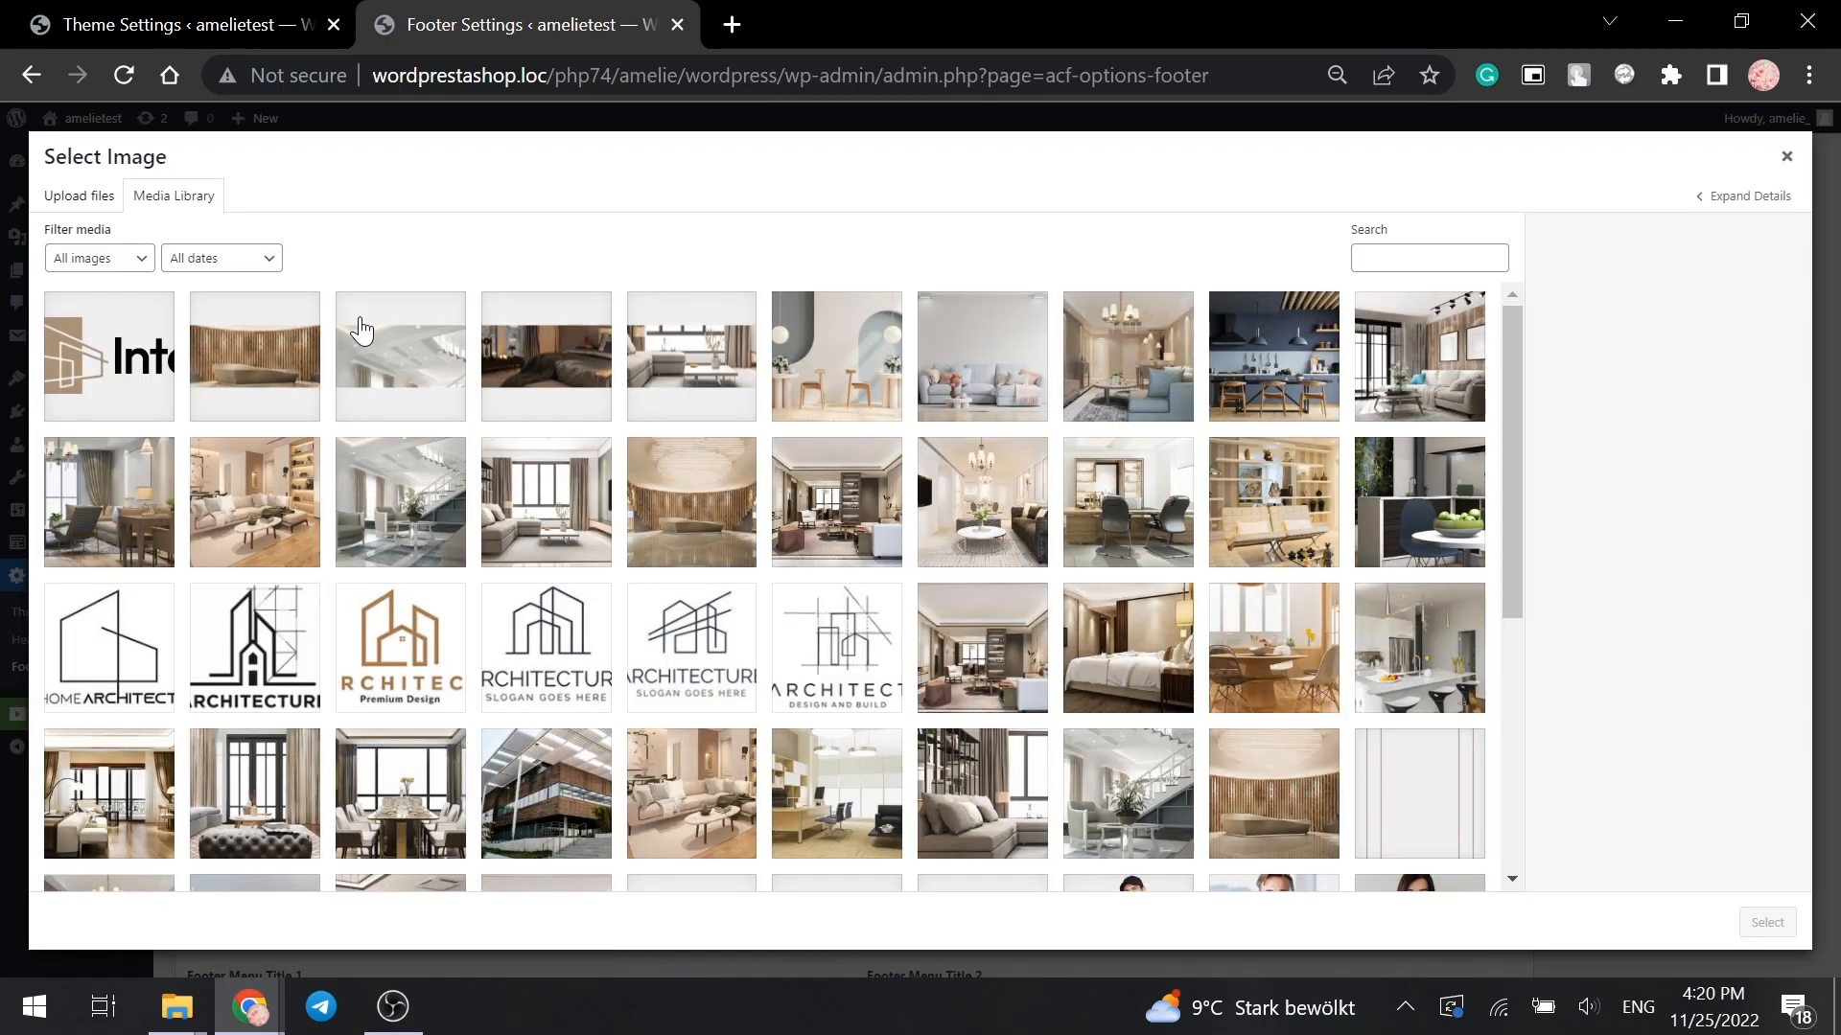
{"action": "left_click", "coordinate": [404, 690]}
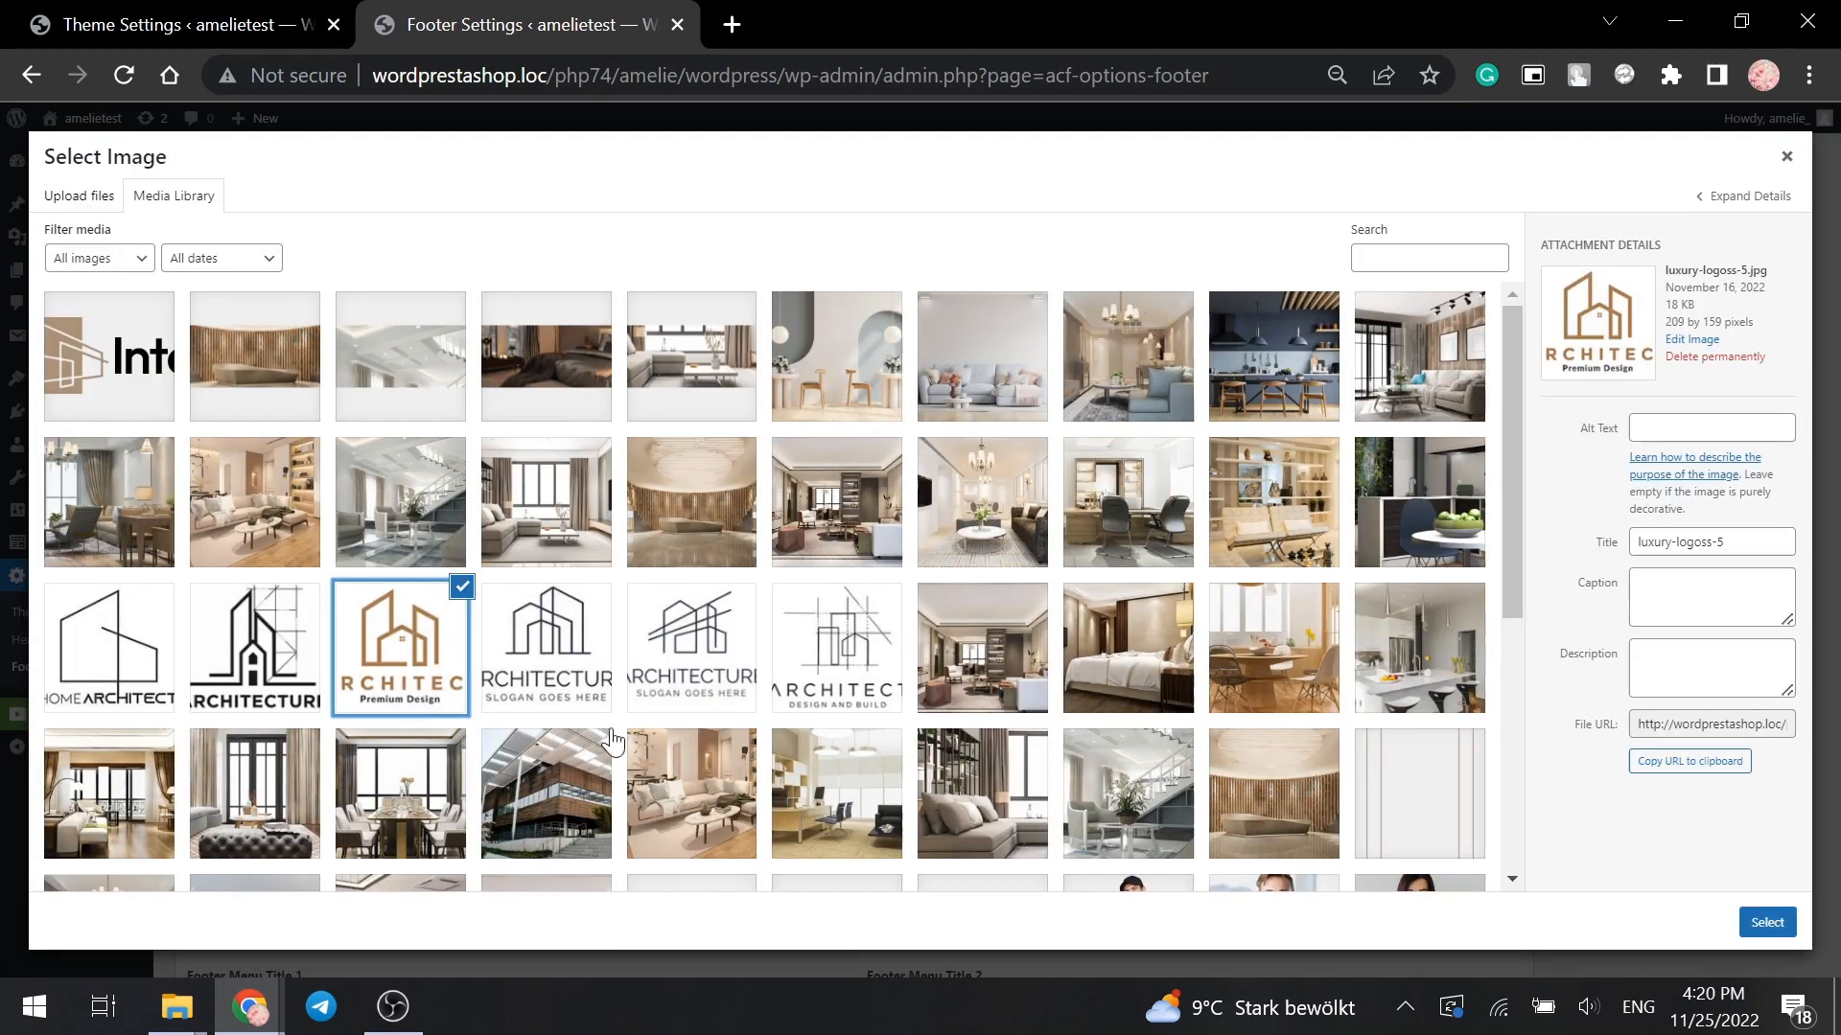
{"action": "left_click", "coordinate": [1766, 922]}
{"action": "scroll", "coordinate": [928, 683], "scroll_direction": "down", "scroll_amount": 4}
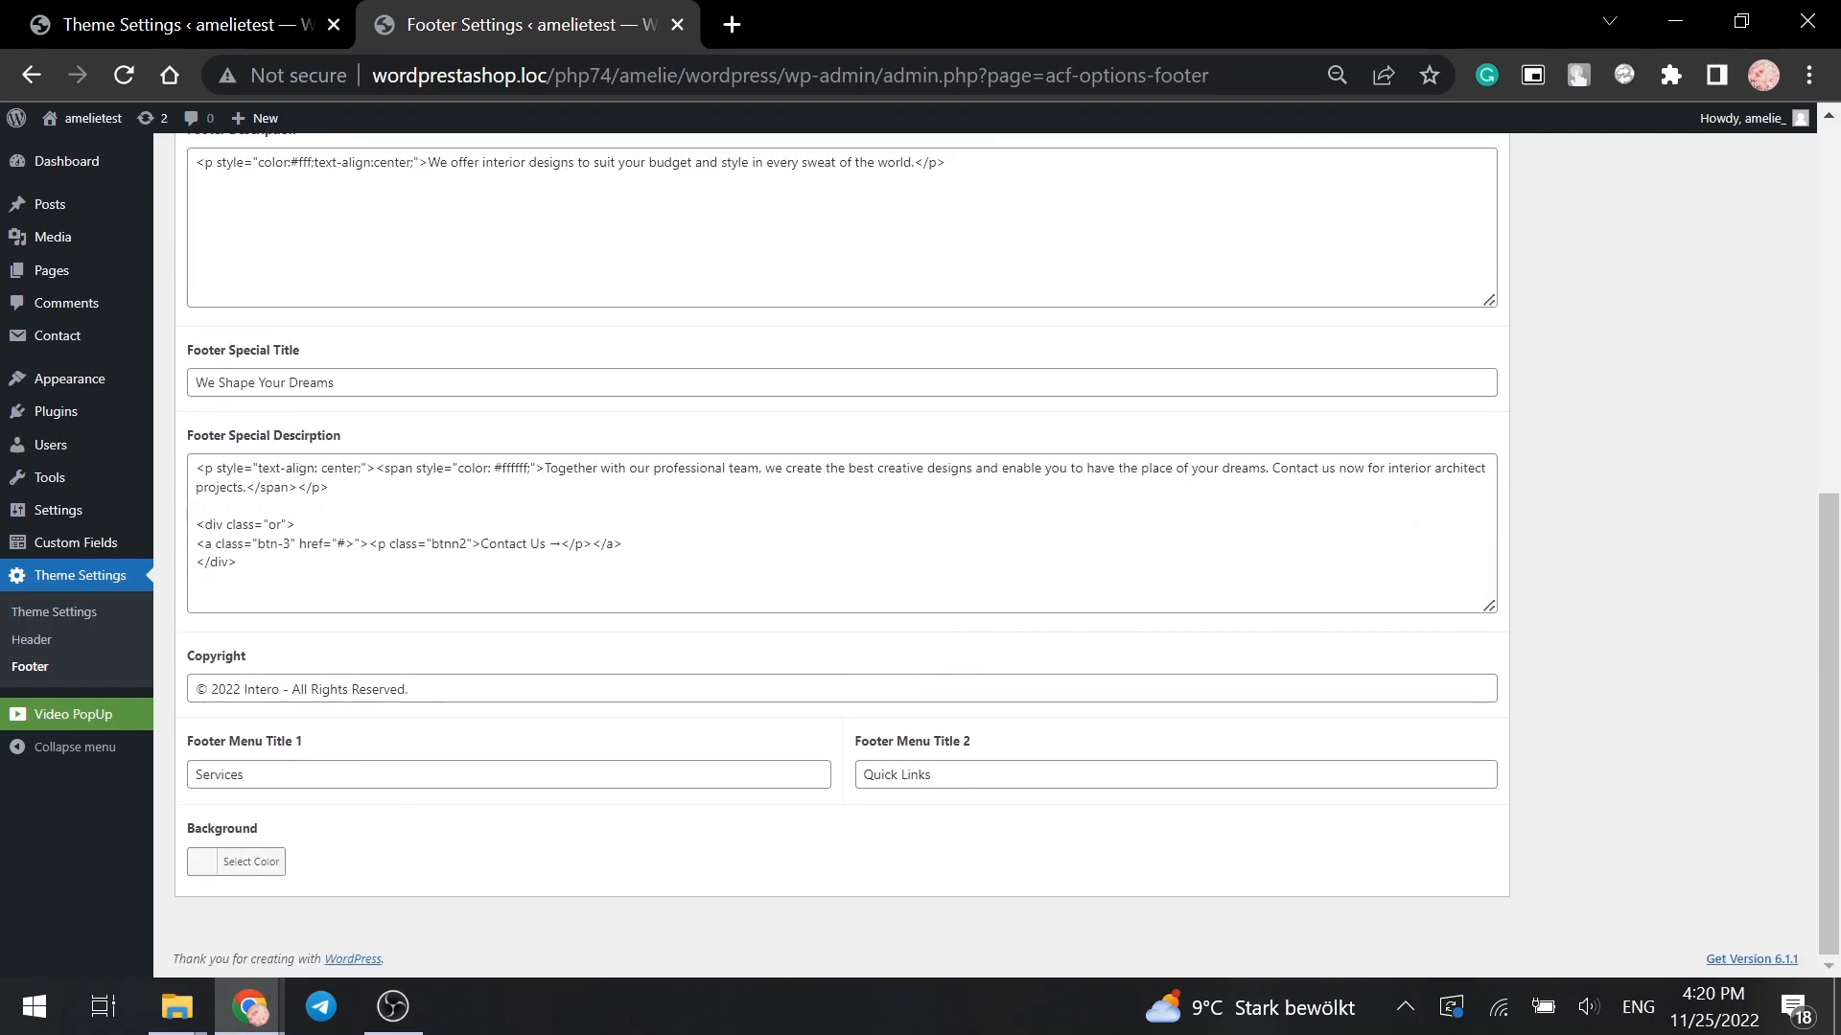
- Change the footer copyright to '© 2023 SAMPLE - All Rights Reserved.'
{"action": "double_click", "coordinate": [261, 689]}
{"action": "type", "text": "SA"}
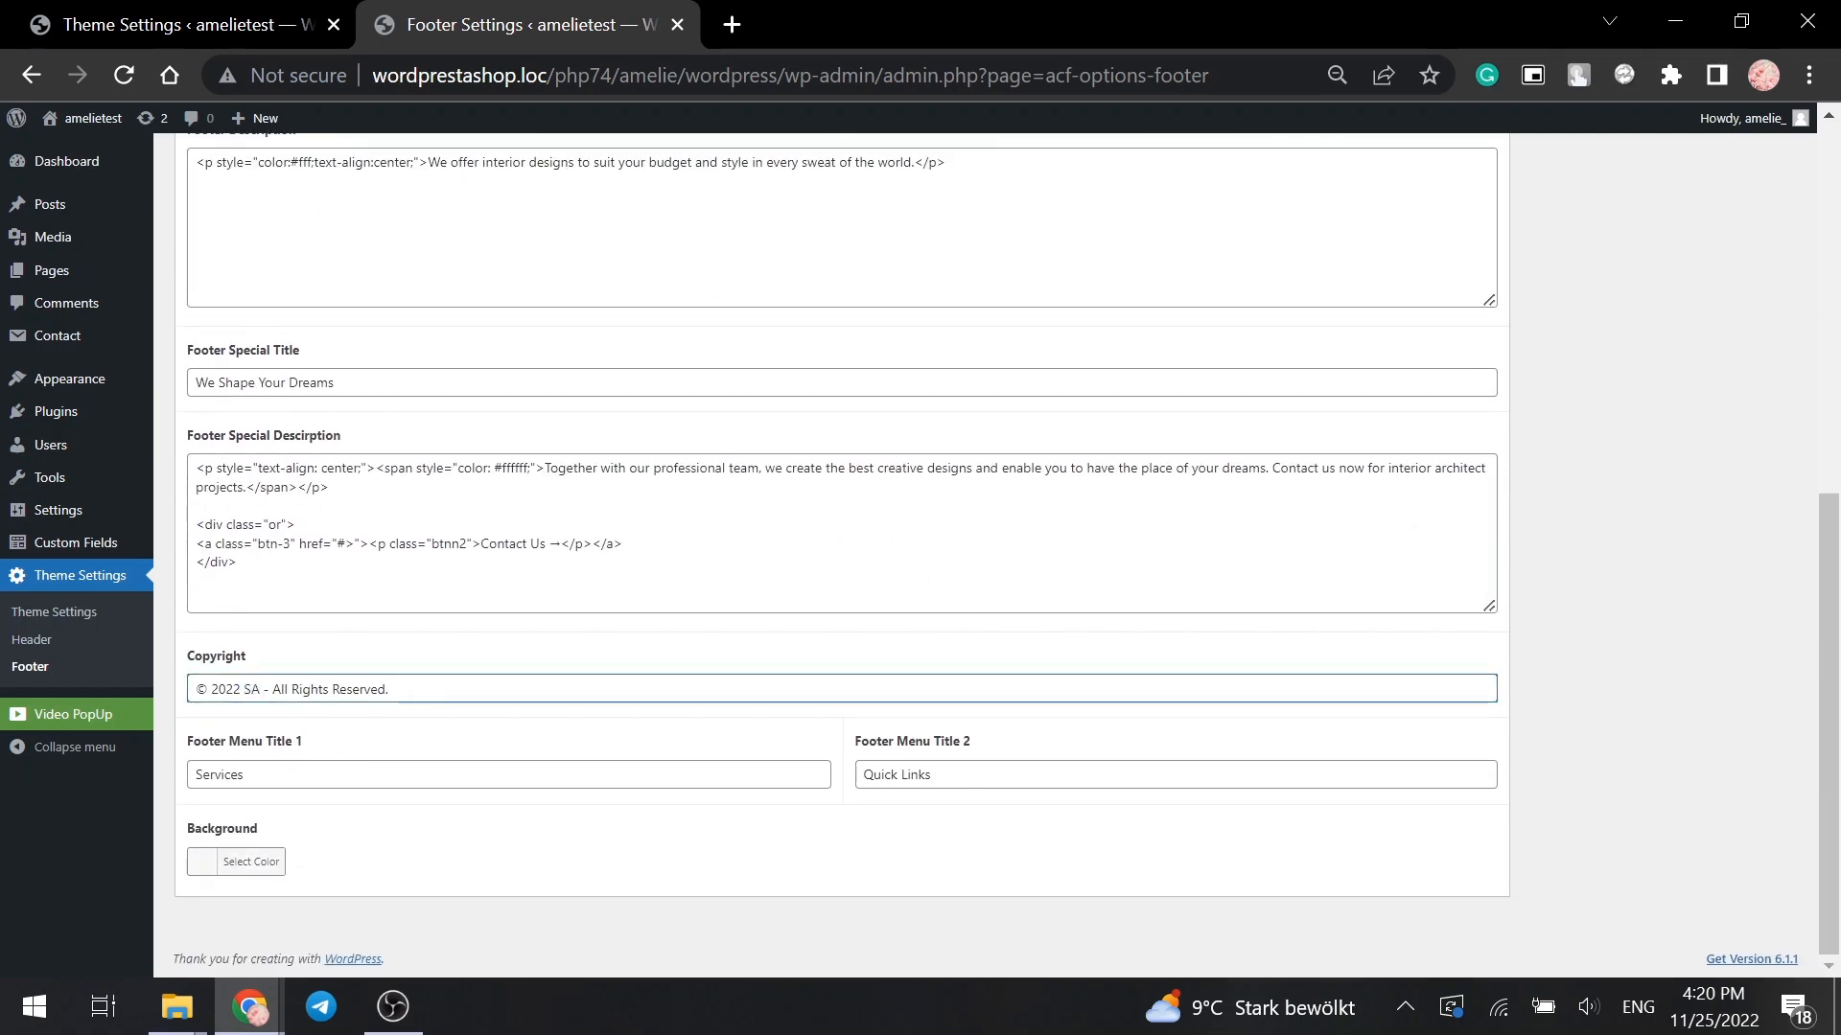
{"action": "type", "text": "MPLE"}
{"action": "key", "text": "BackSpace"}
{"action": "type", "text": "3"}
{"action": "scroll", "coordinate": [517, 851], "scroll_direction": "up", "scroll_amount": 8}
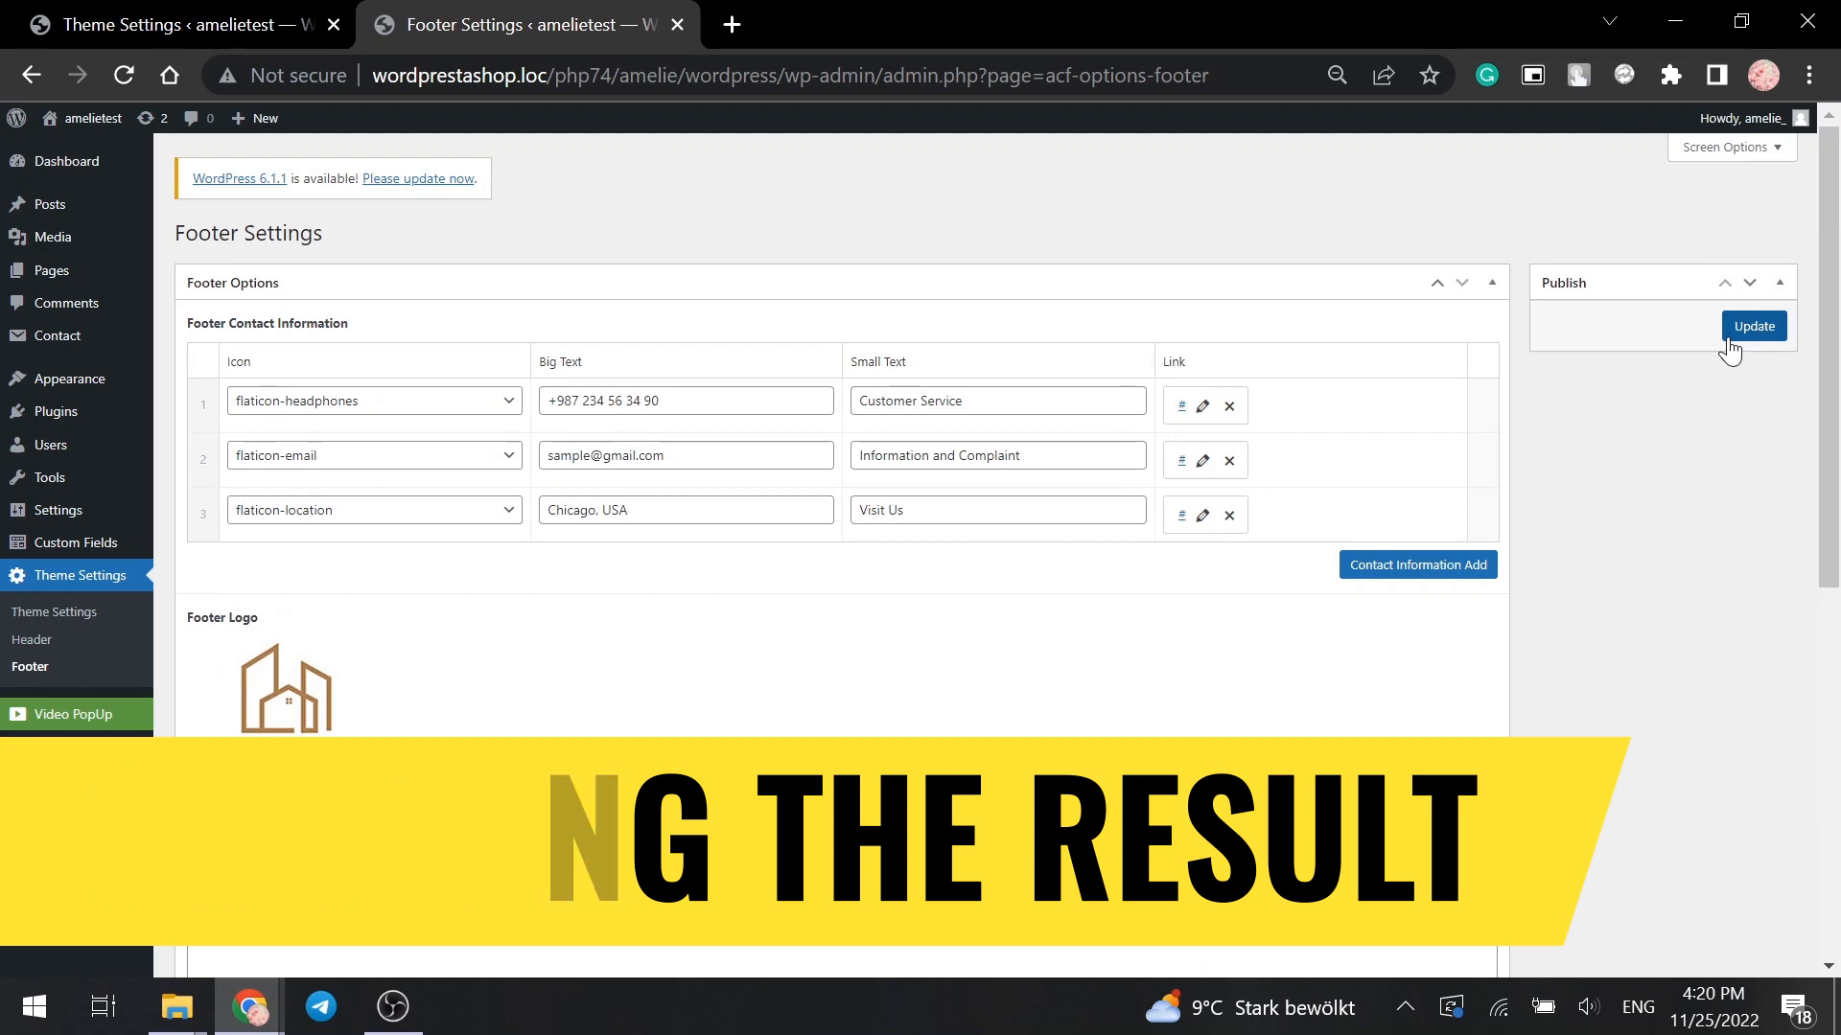
- Save the footer settings, then visit the live Intero site and scroll through its homepage
{"action": "left_click", "coordinate": [1741, 331]}
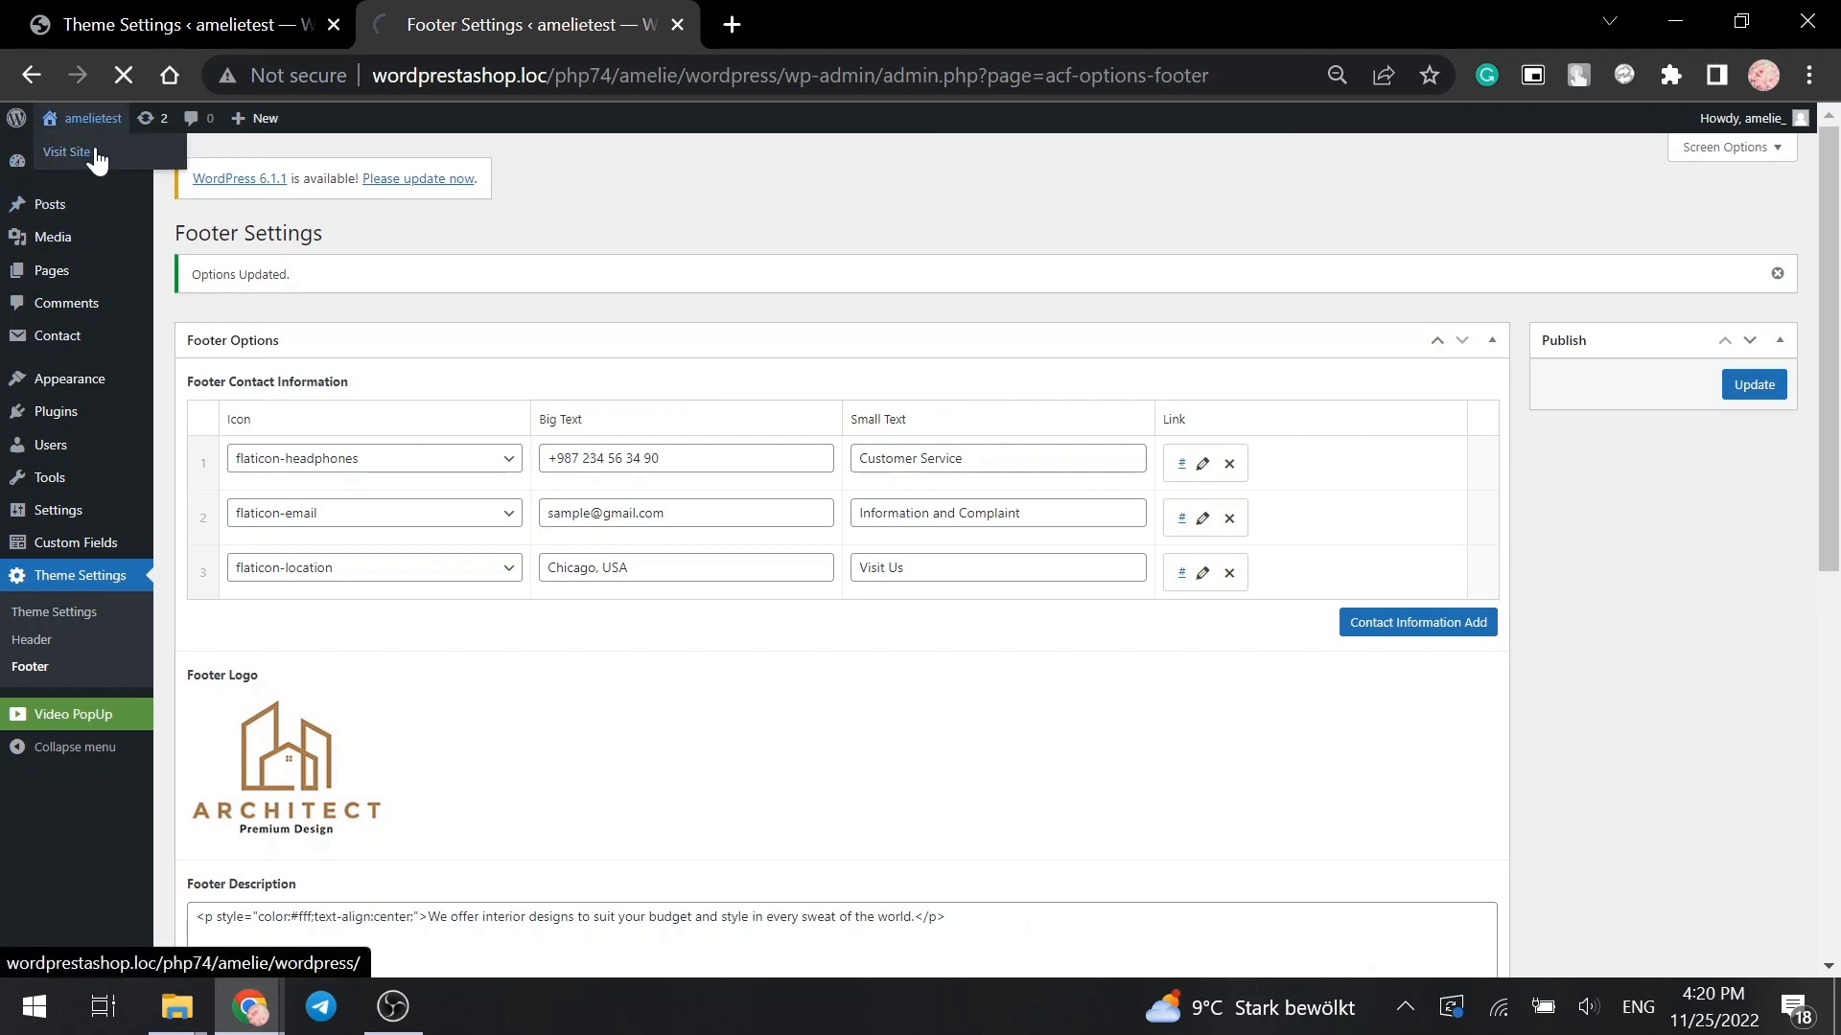
{"action": "left_click", "coordinate": [95, 151]}
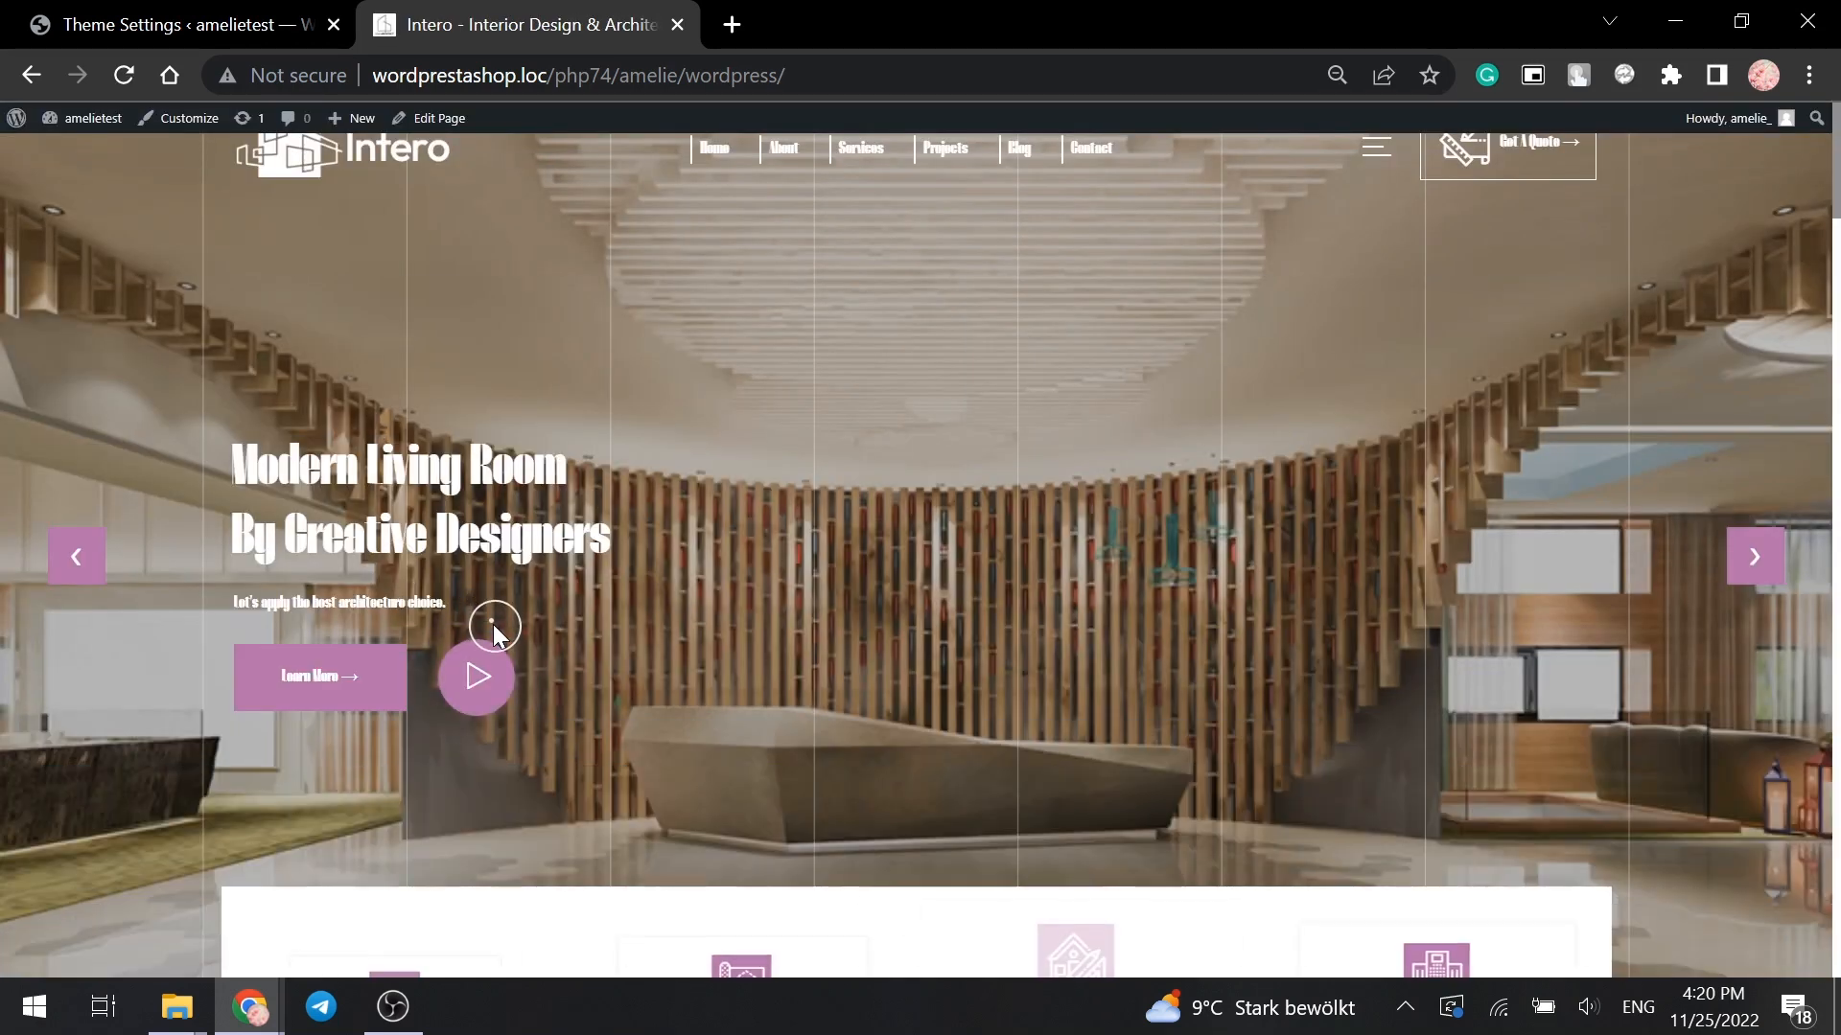
{"action": "scroll", "coordinate": [814, 642], "scroll_direction": "down", "scroll_amount": 5}
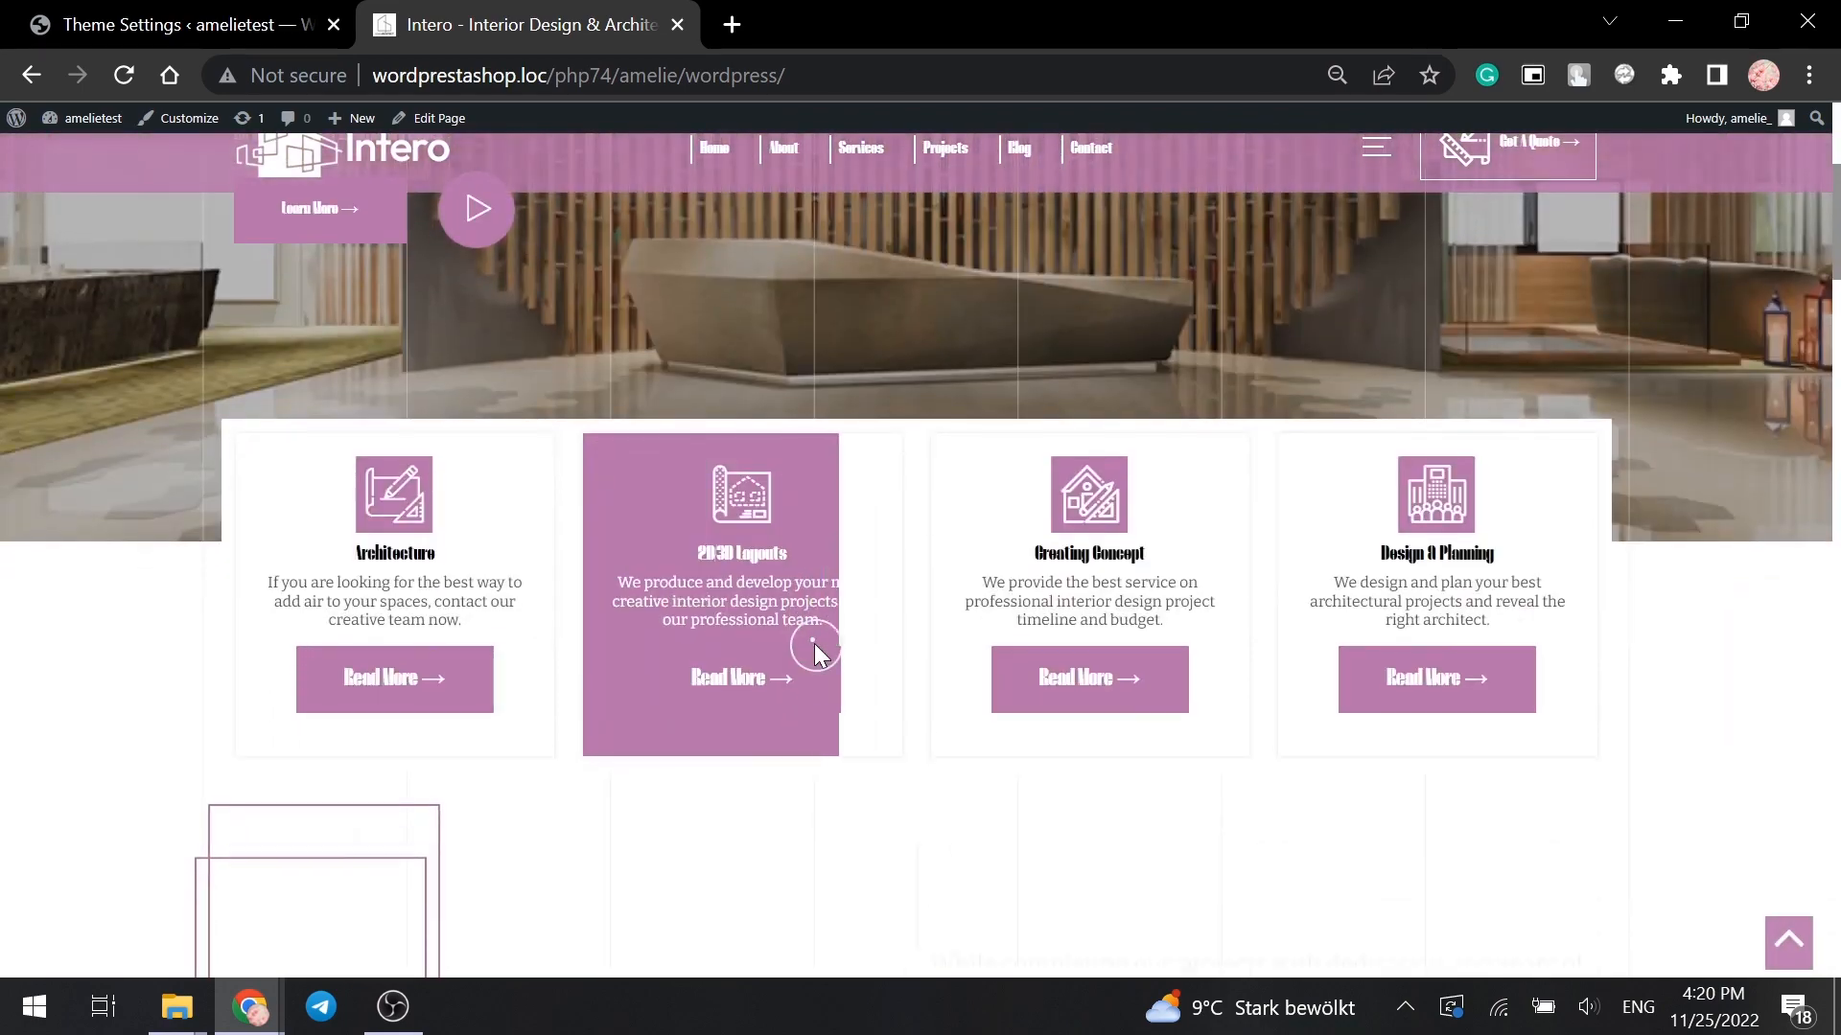
{"action": "scroll", "coordinate": [814, 644], "scroll_direction": "down", "scroll_amount": 3}
{"action": "scroll", "coordinate": [1119, 764], "scroll_direction": "down", "scroll_amount": 8}
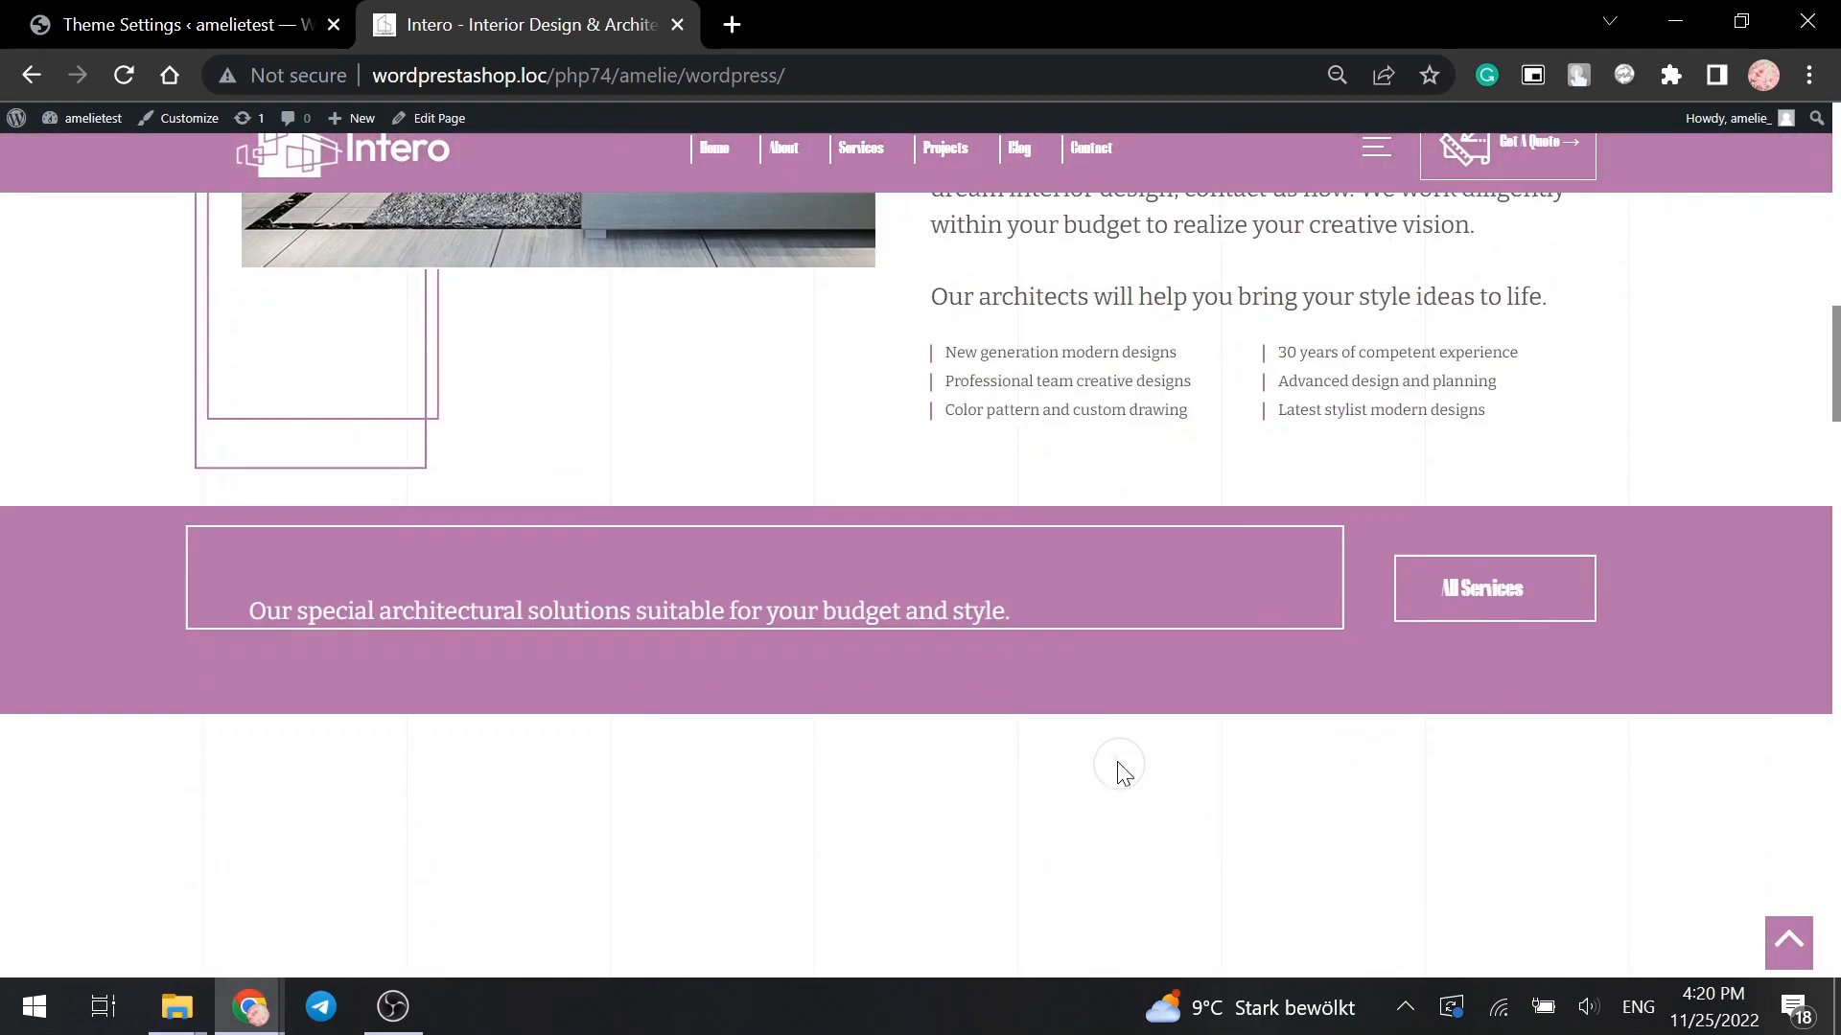